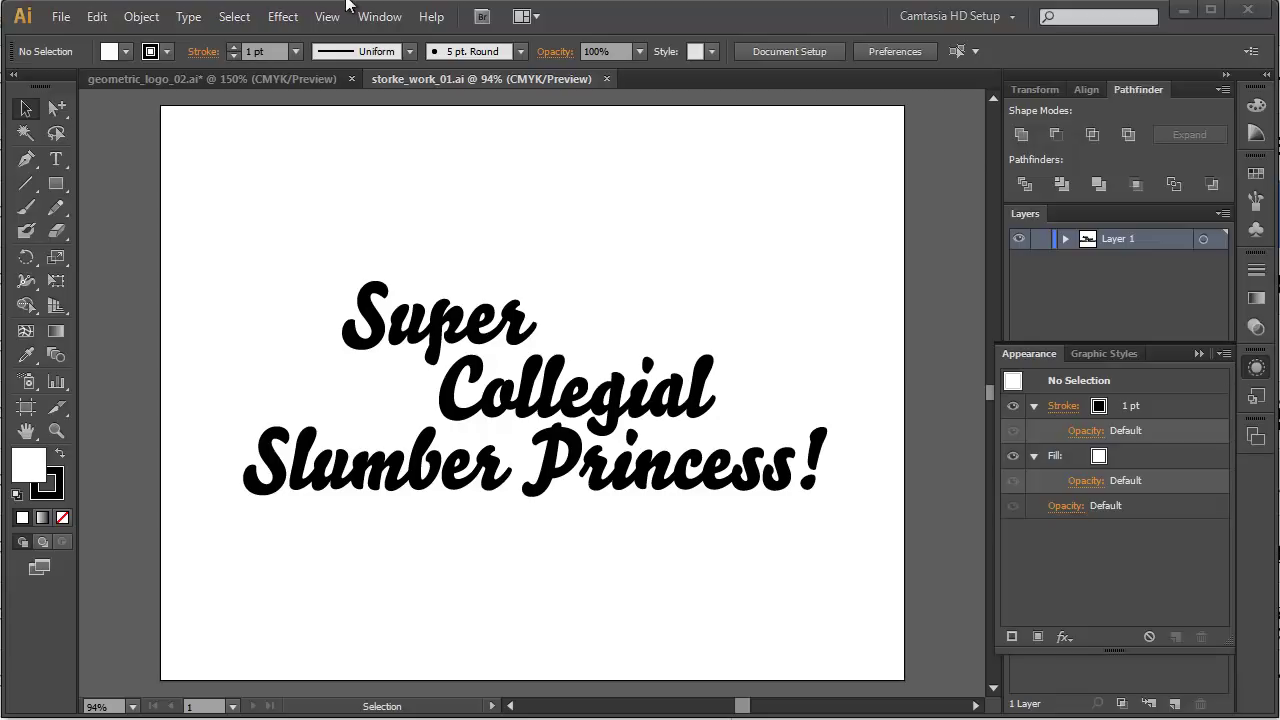
Hide the Appearance panel from the Window menu, then show it again
click(379, 16)
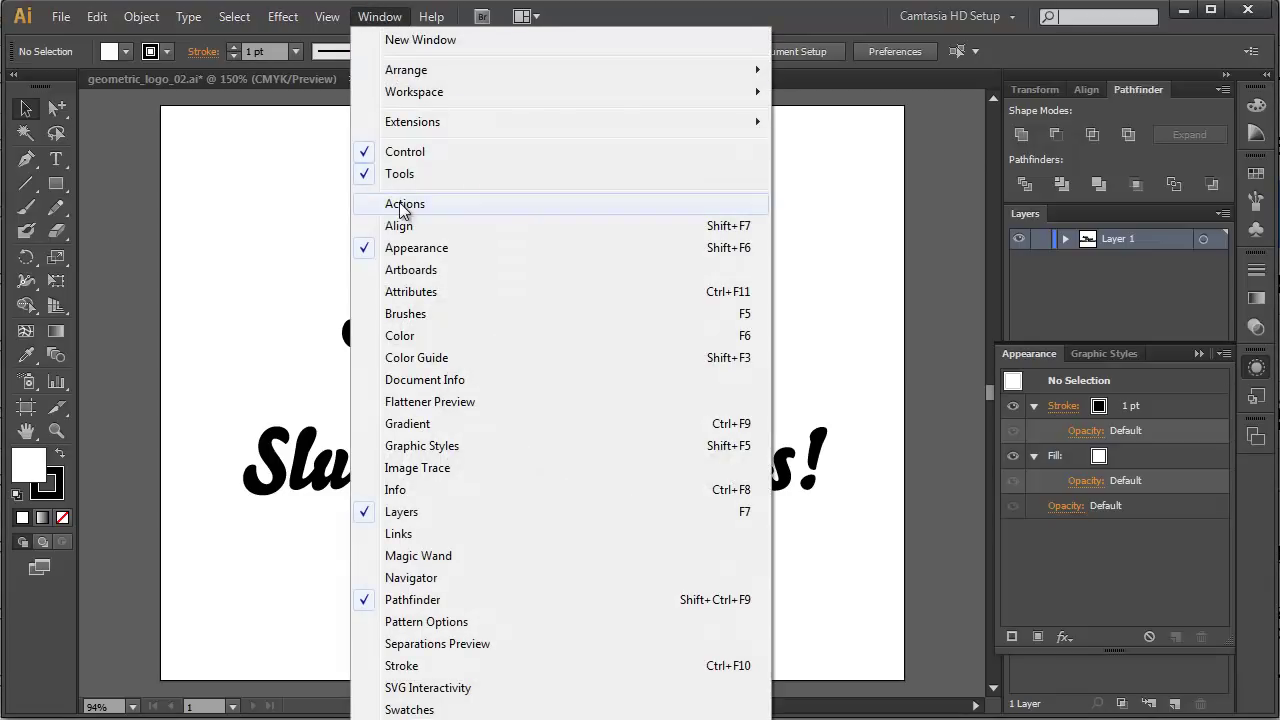
click(417, 249)
click(379, 16)
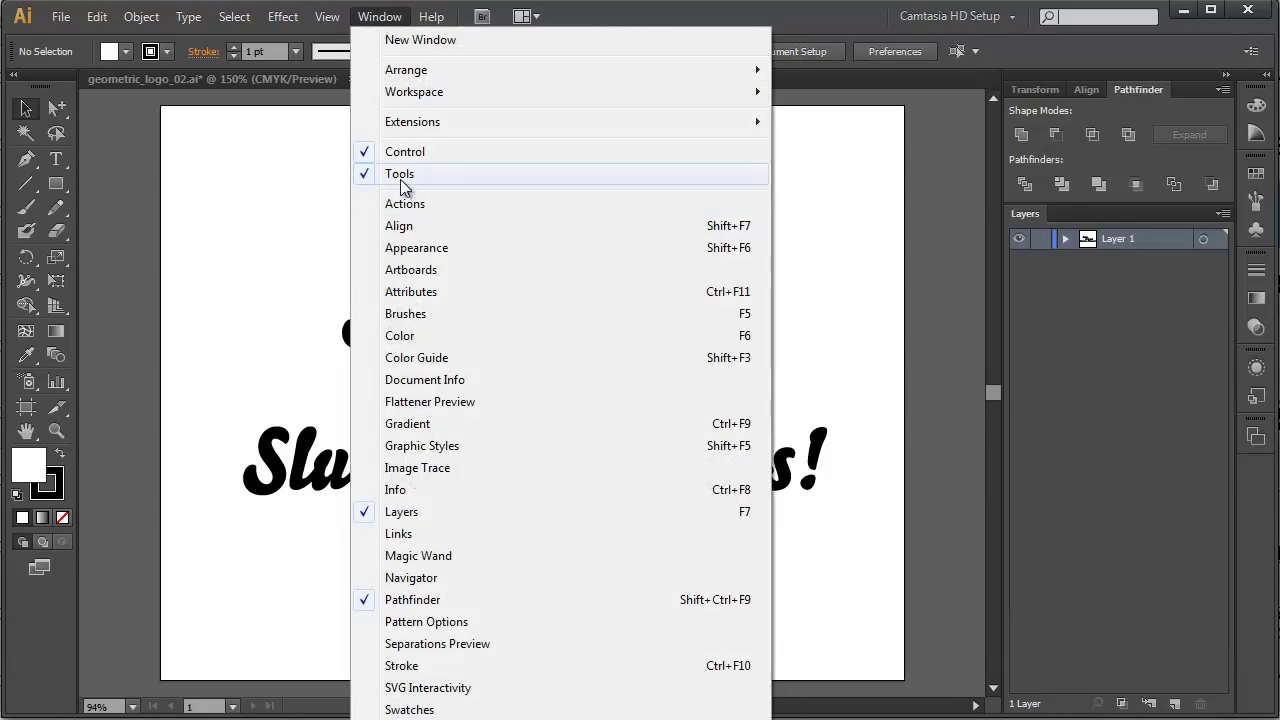
click(400, 248)
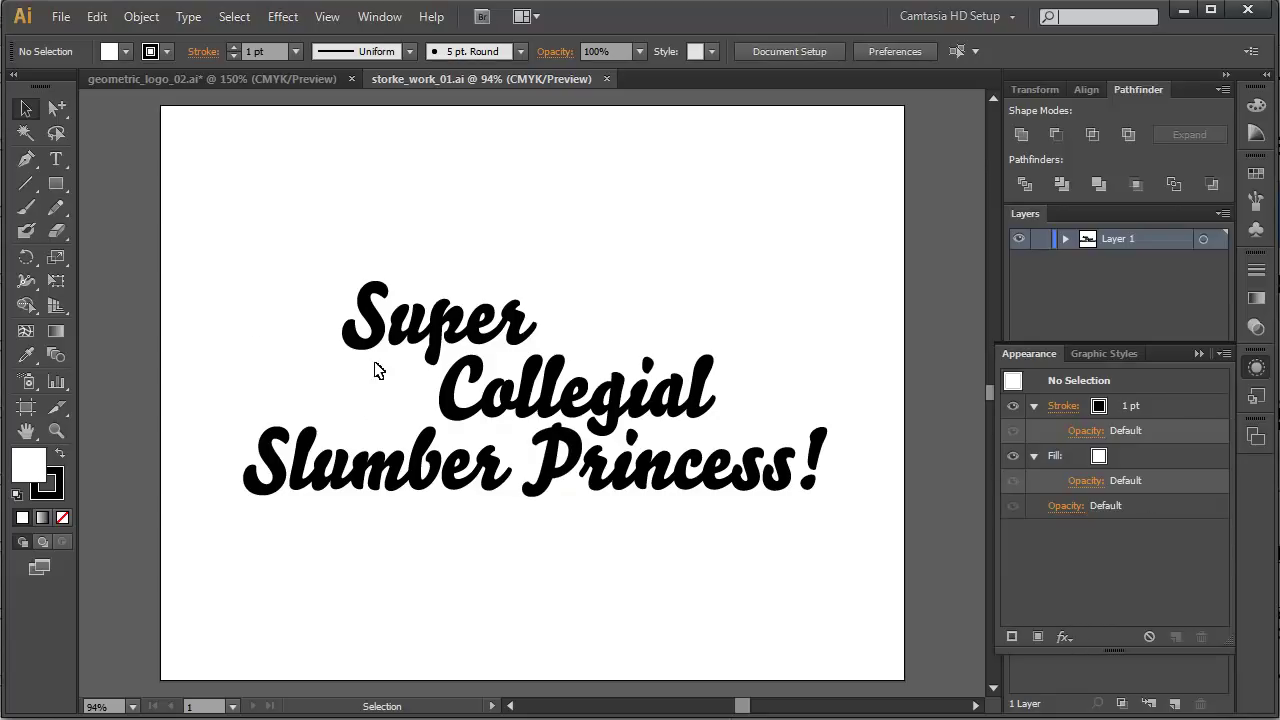
Create a new letter-size document and draw a roughly 196 pt circle at the artboard centre
key(ctrl+n)
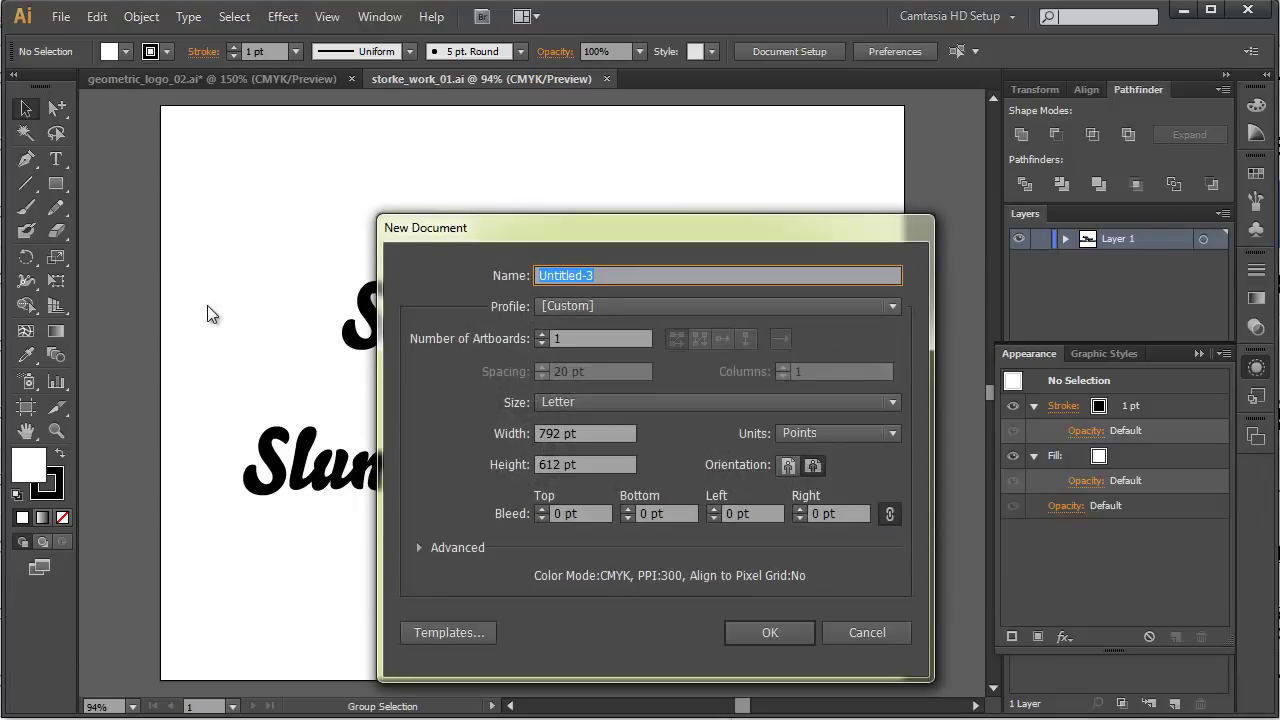
click(781, 621)
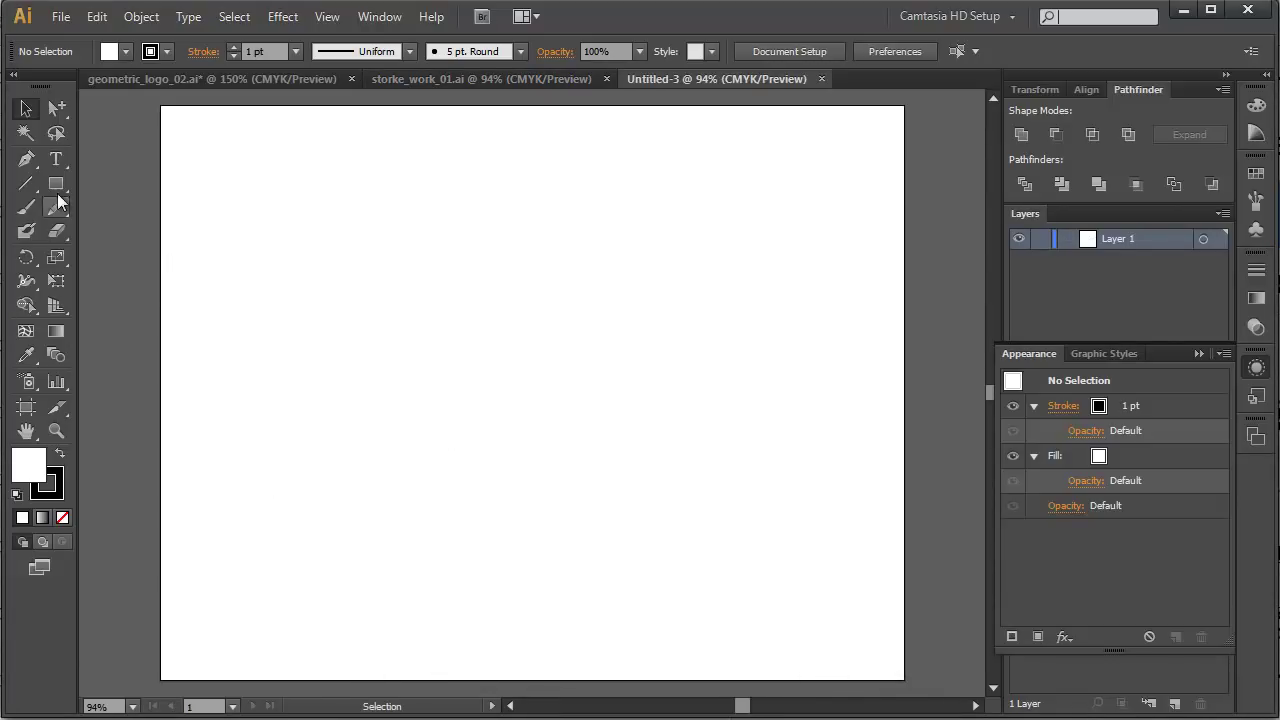
drag(61, 190, 115, 234)
drag(522, 392, 600, 502)
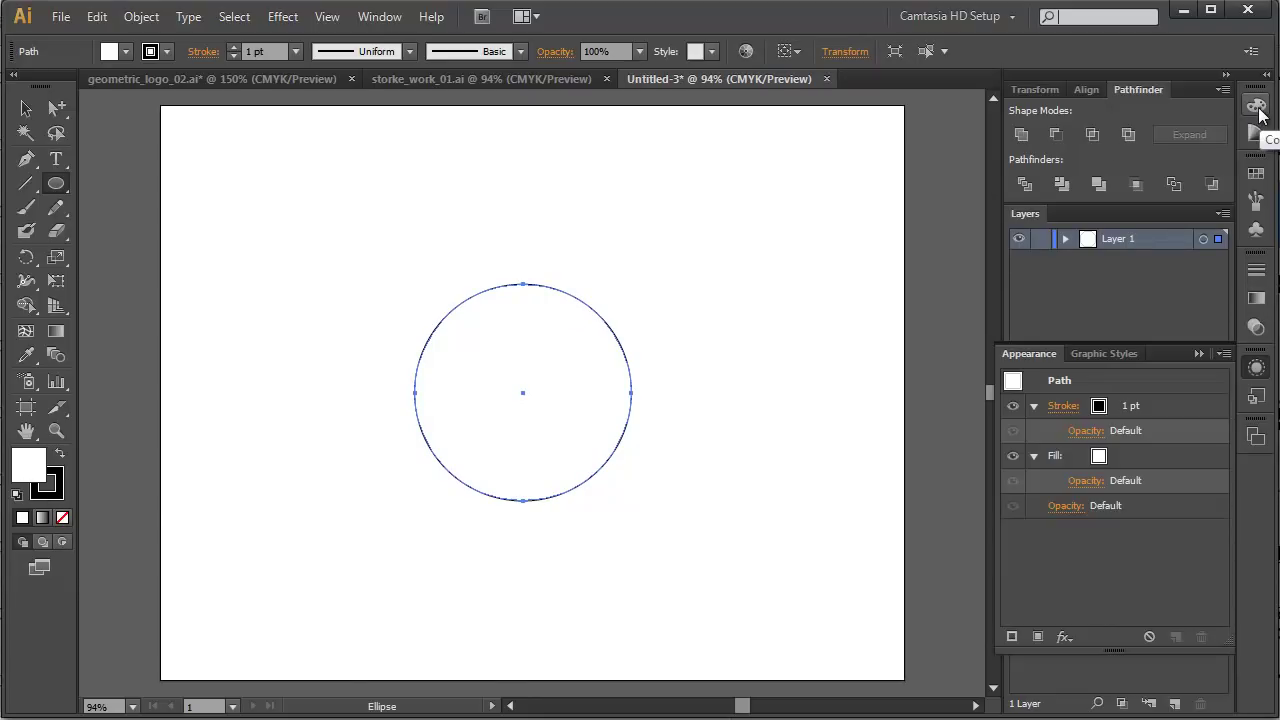
Raise the circle's stroke weight to 6 pt in the Stroke panel
click(1257, 277)
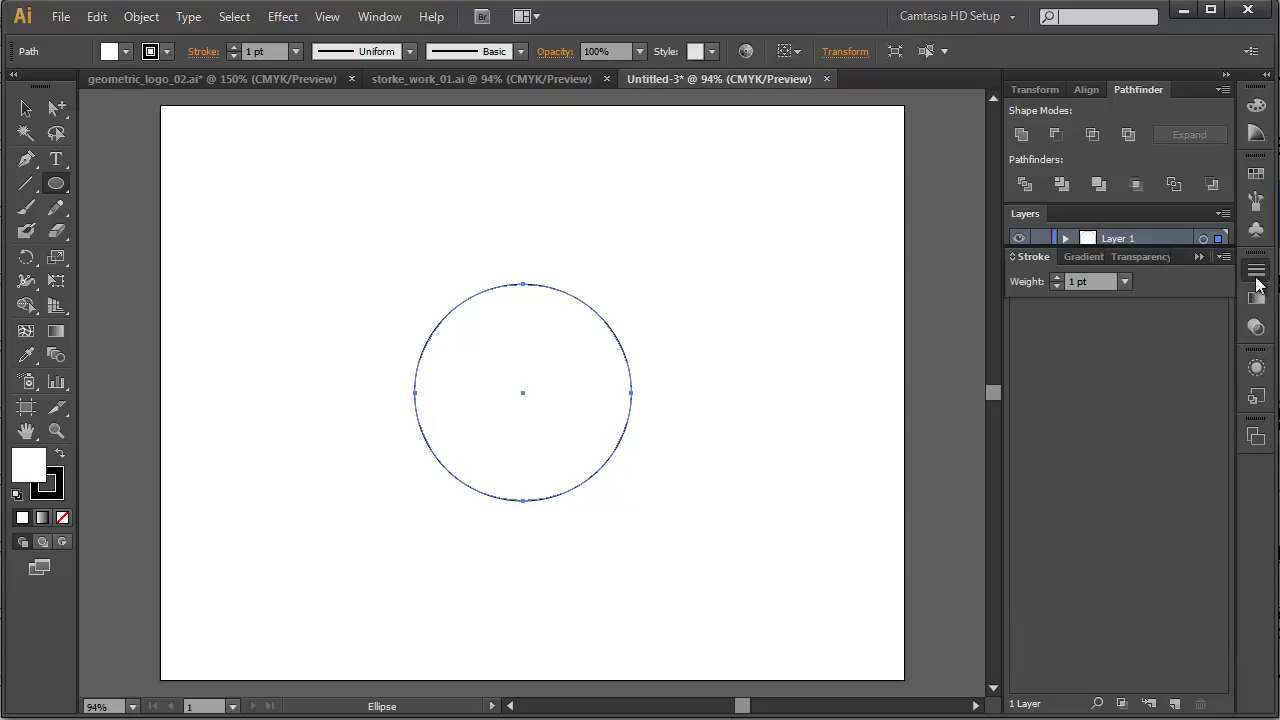
click(1058, 278)
click(1058, 278)
click(1058, 278)
click(1058, 278)
click(1058, 278)
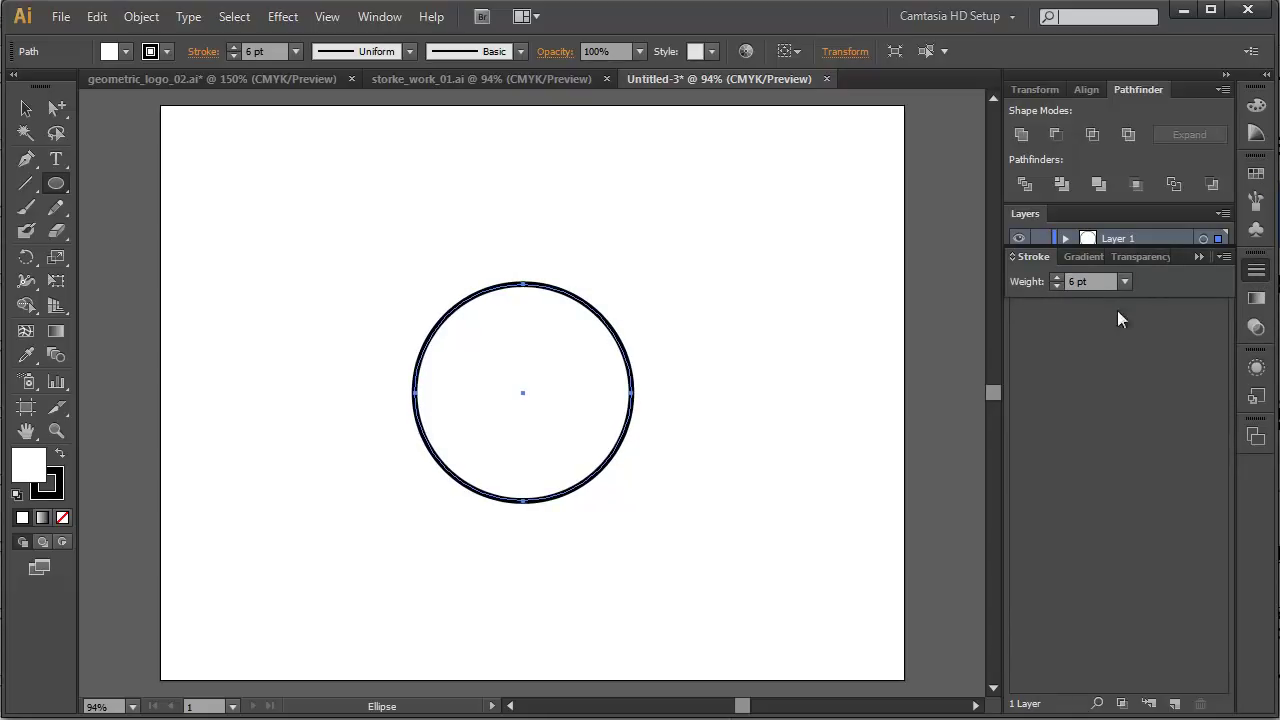
click(1257, 106)
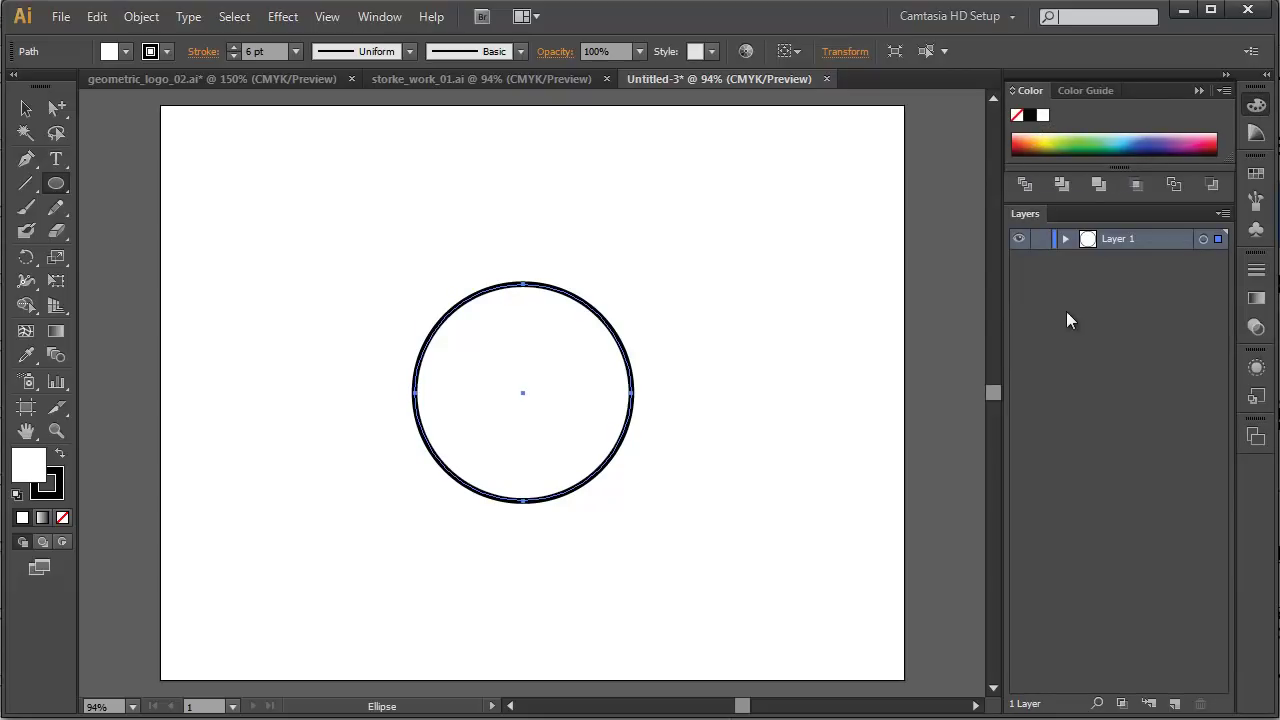
click(1259, 106)
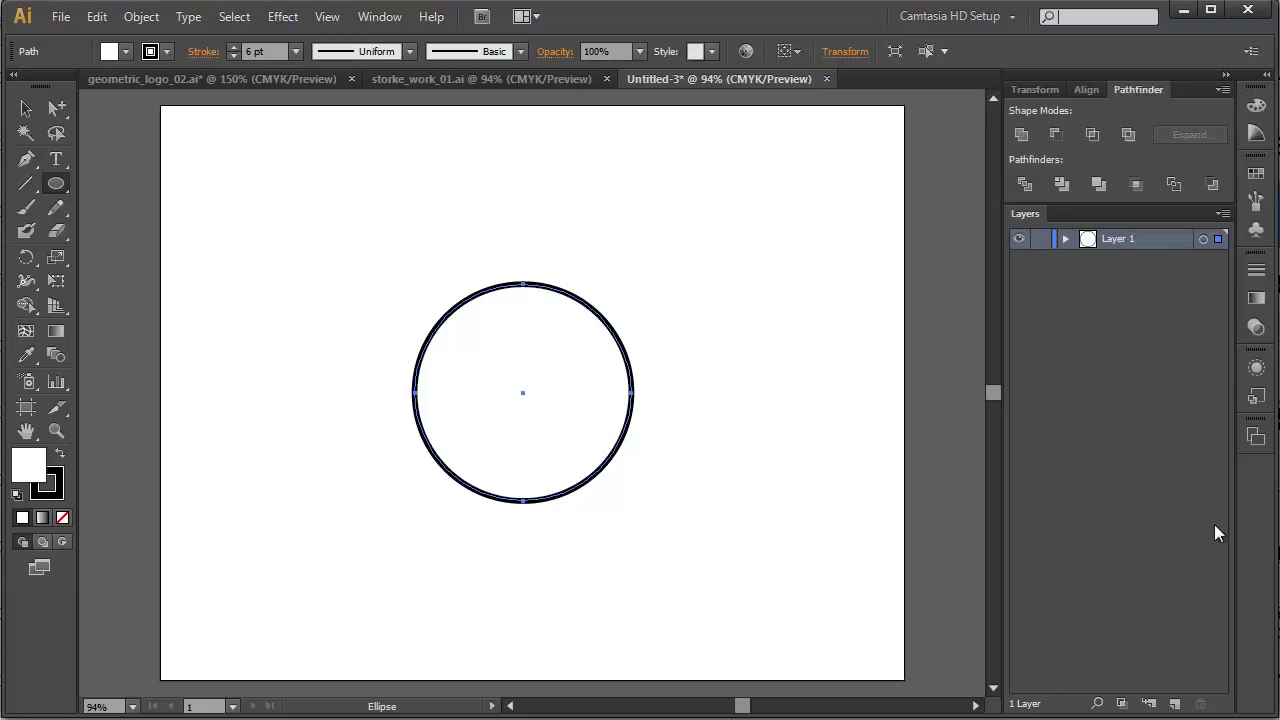
In the Appearance panel, give the circle a green swatch fill and a 10 pt stroke
click(1257, 367)
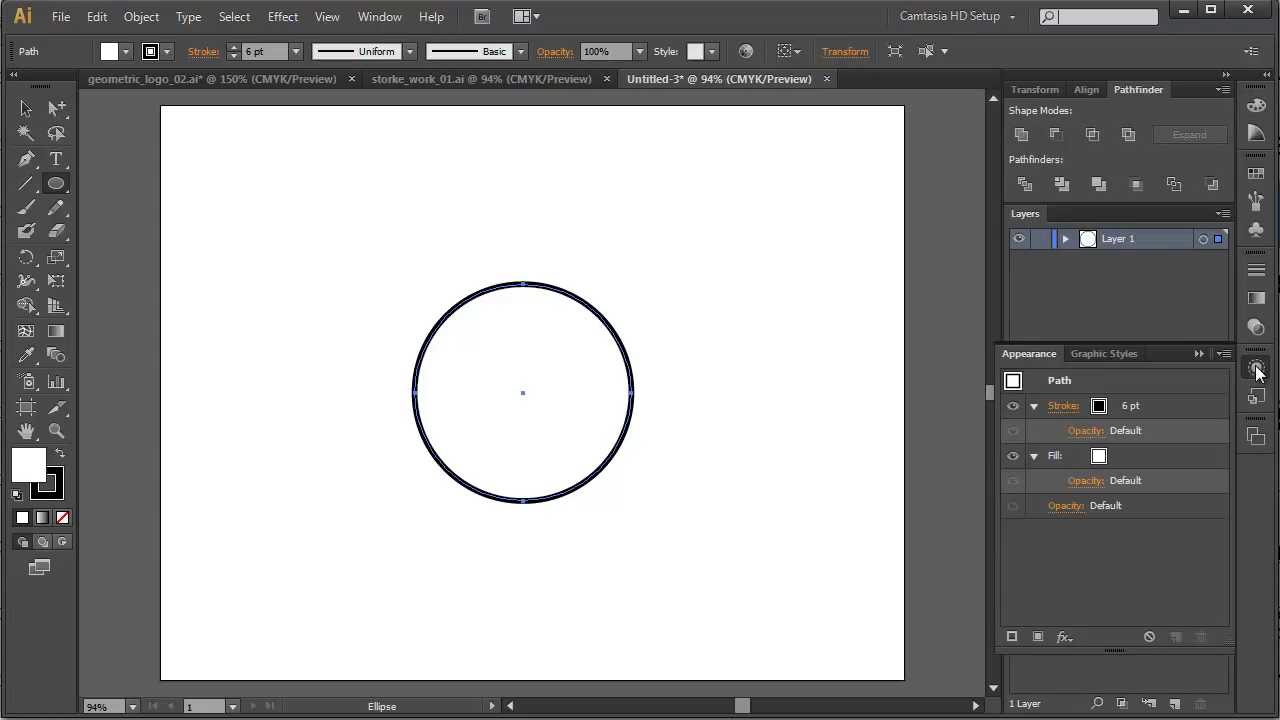
click(1098, 456)
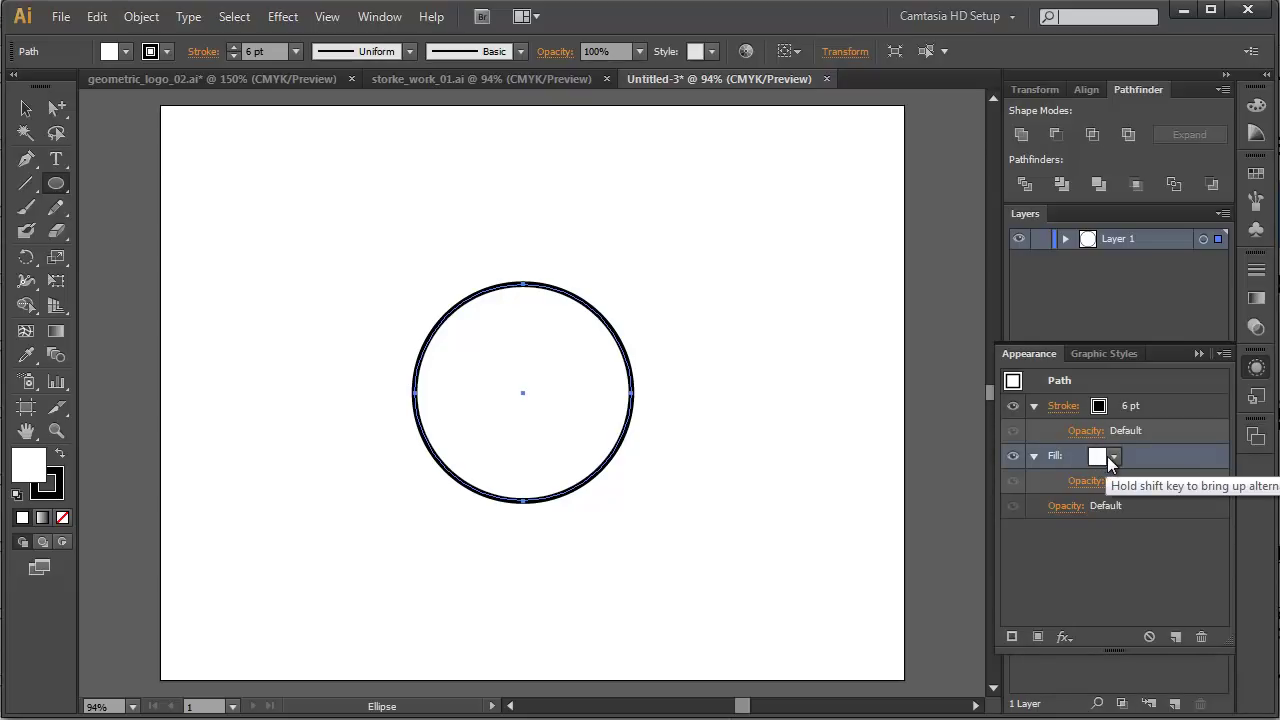
click(1114, 459)
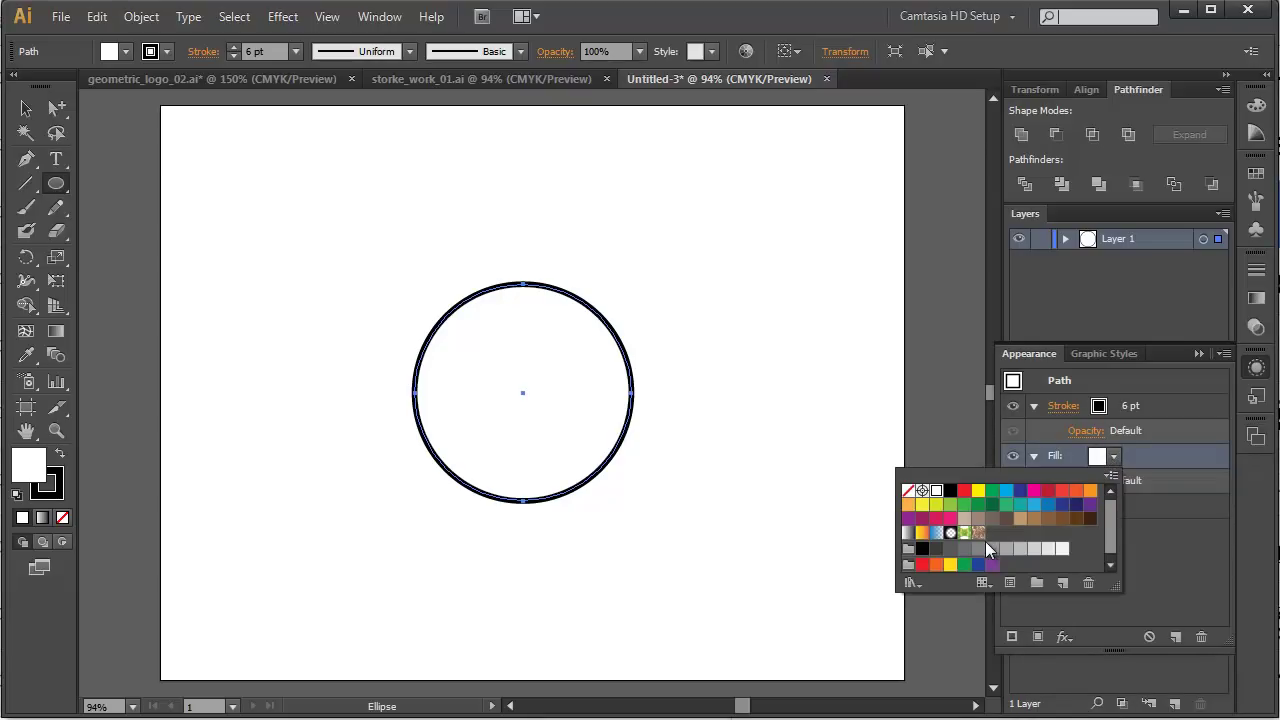
click(970, 506)
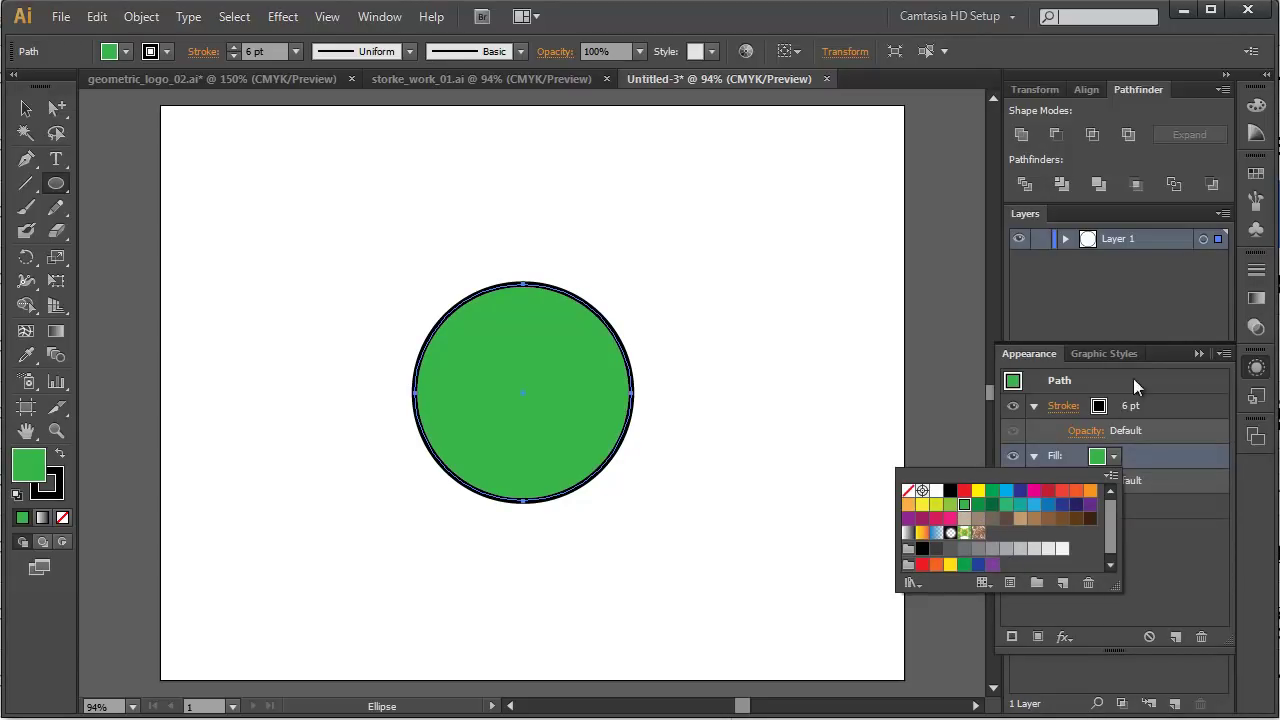
click(1093, 403)
click(1099, 403)
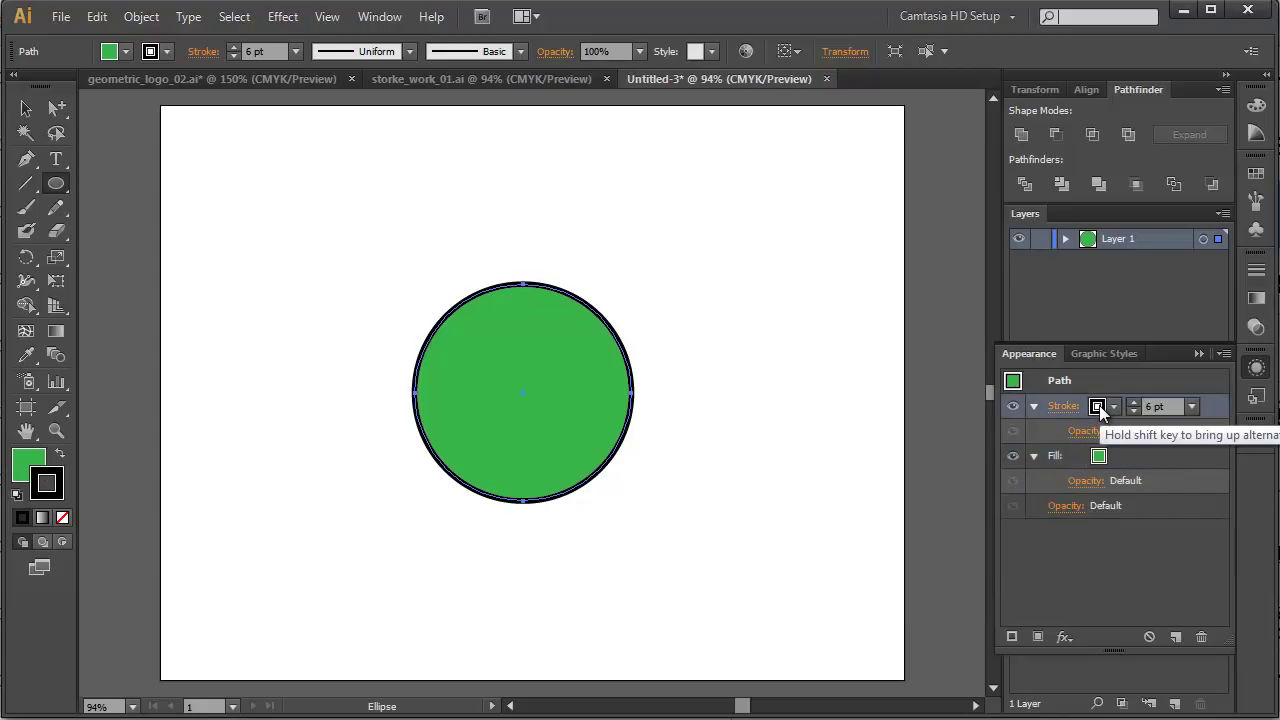
click(1132, 402)
click(1132, 402)
click(1132, 402)
click(1132, 402)
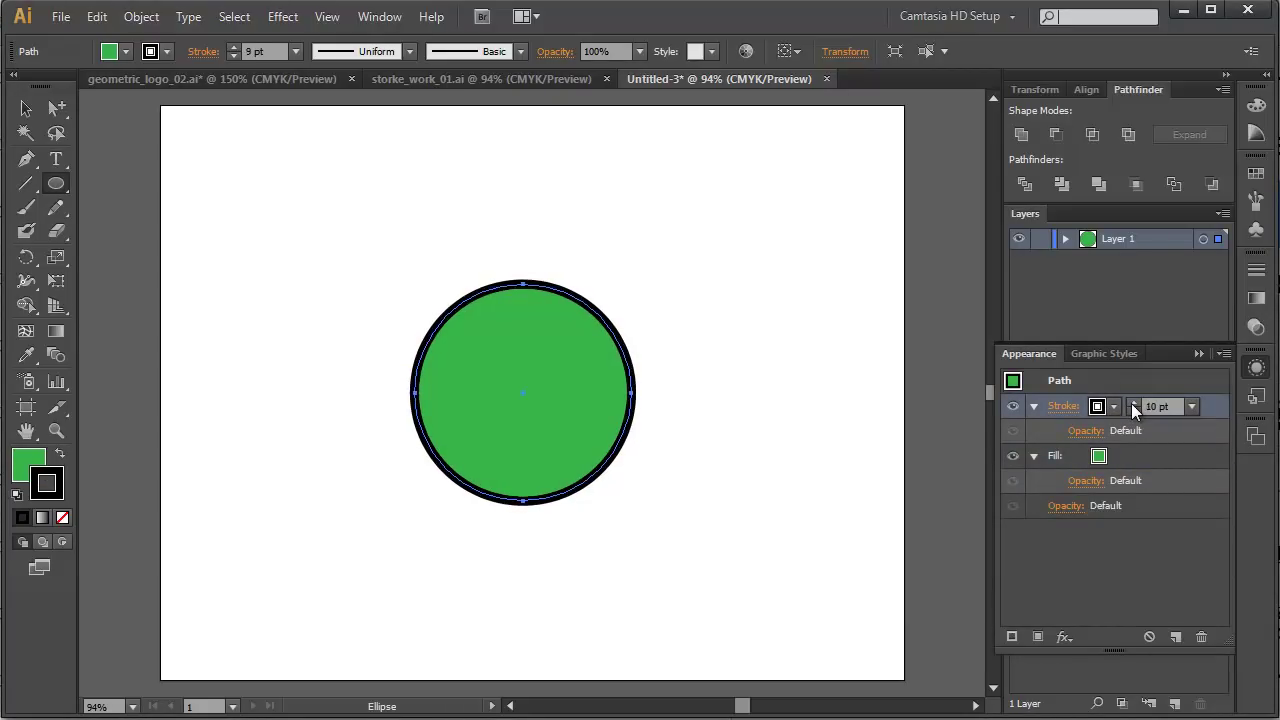
click(1161, 570)
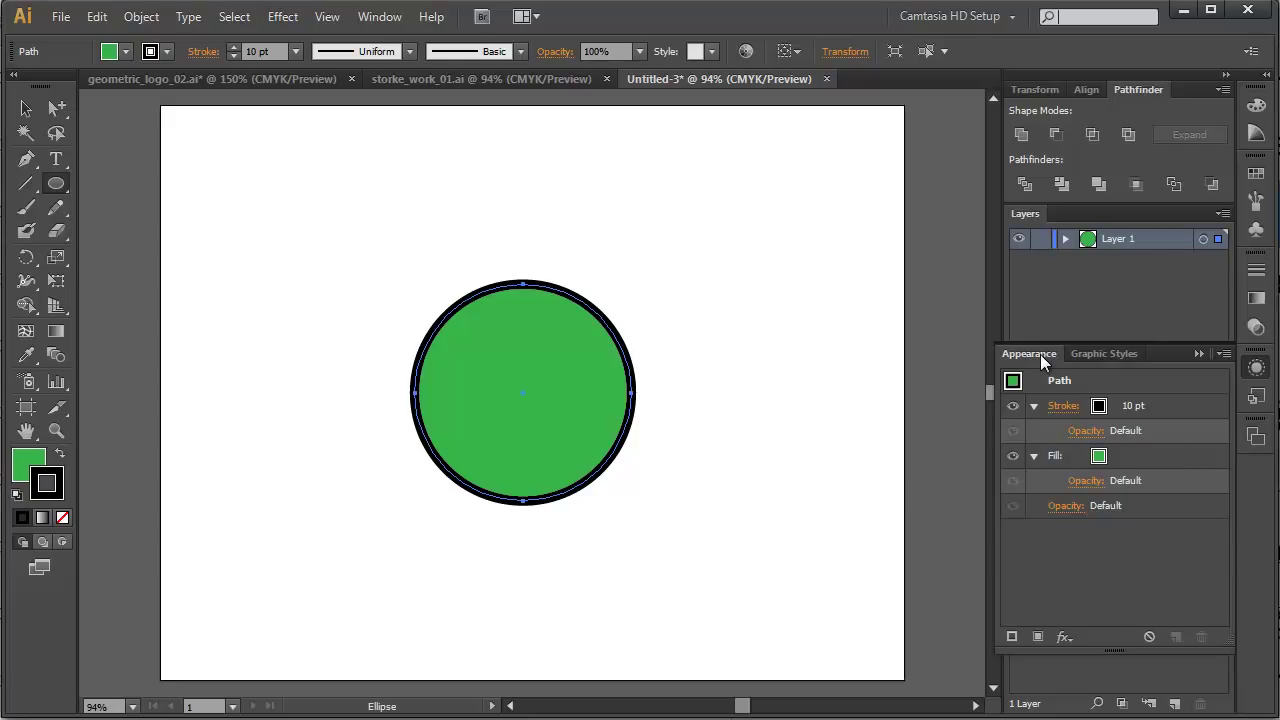
Float the Appearance panel beside the canvas and collapse the dock and Graphic Styles panel to icons
drag(1040, 354, 769, 264)
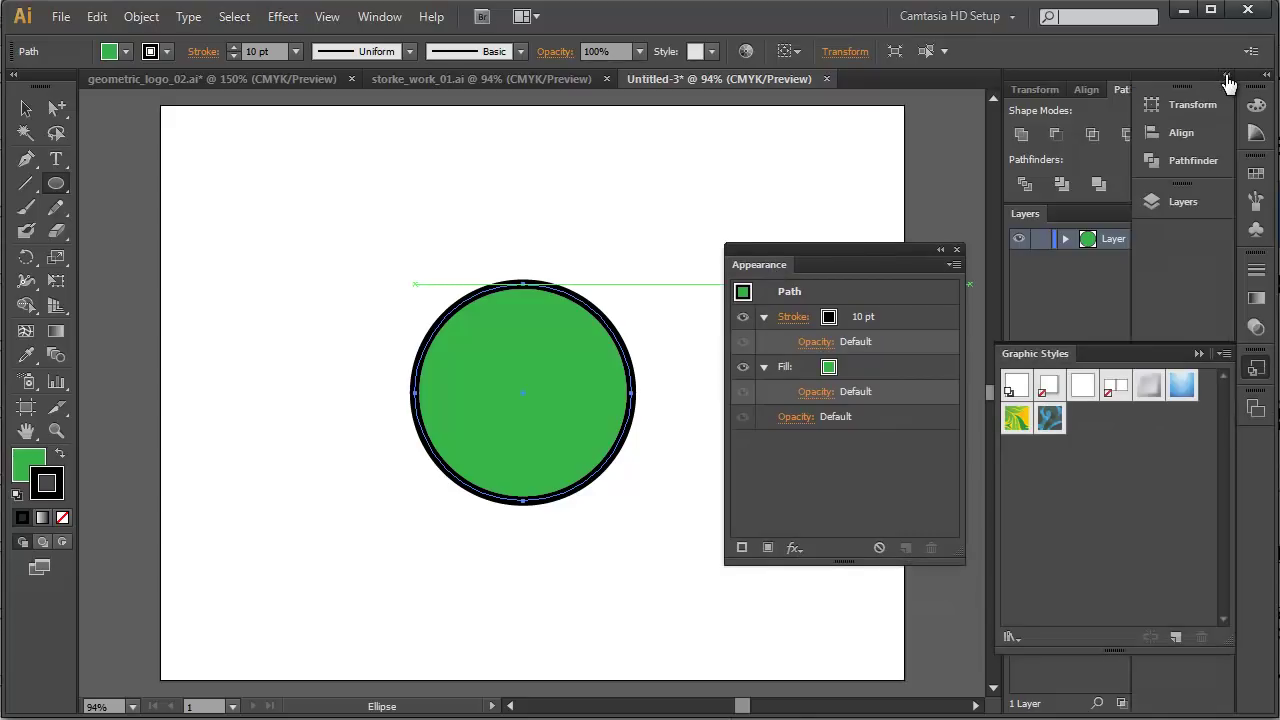
click(1227, 77)
click(1199, 354)
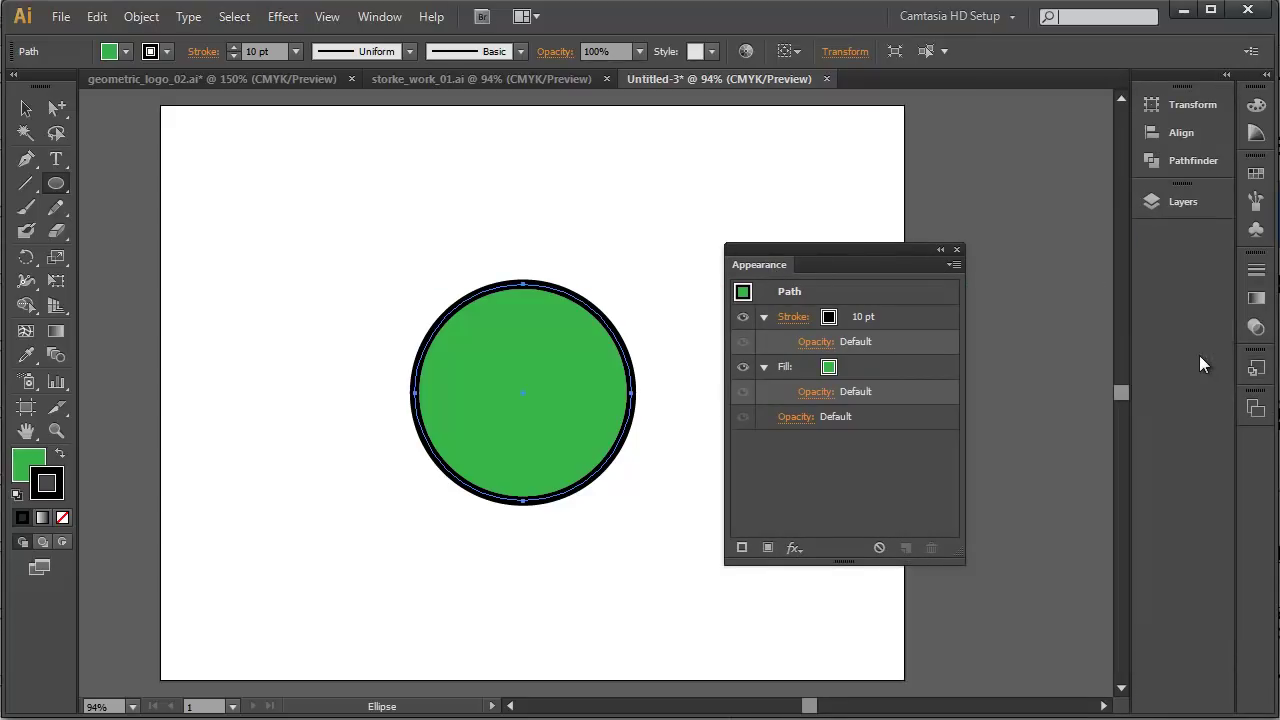
drag(837, 249, 955, 246)
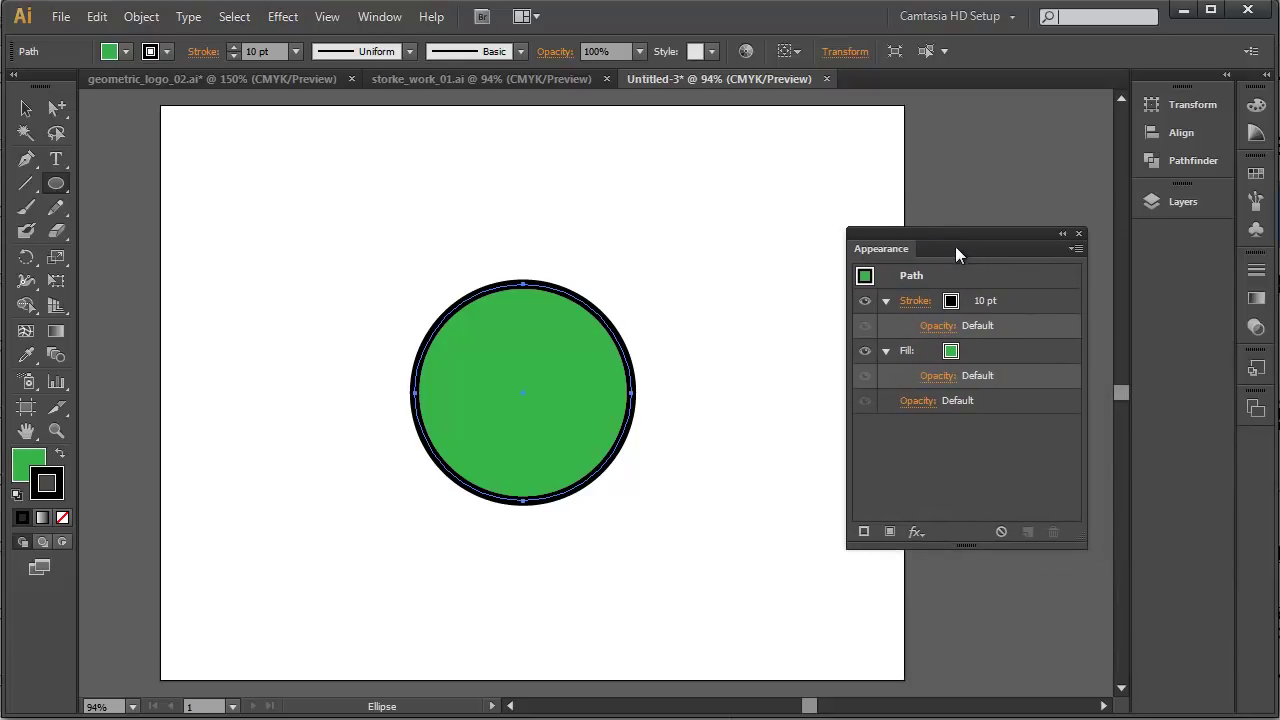
Add a second stroke to the circle and colour it CMYK Red
click(1076, 248)
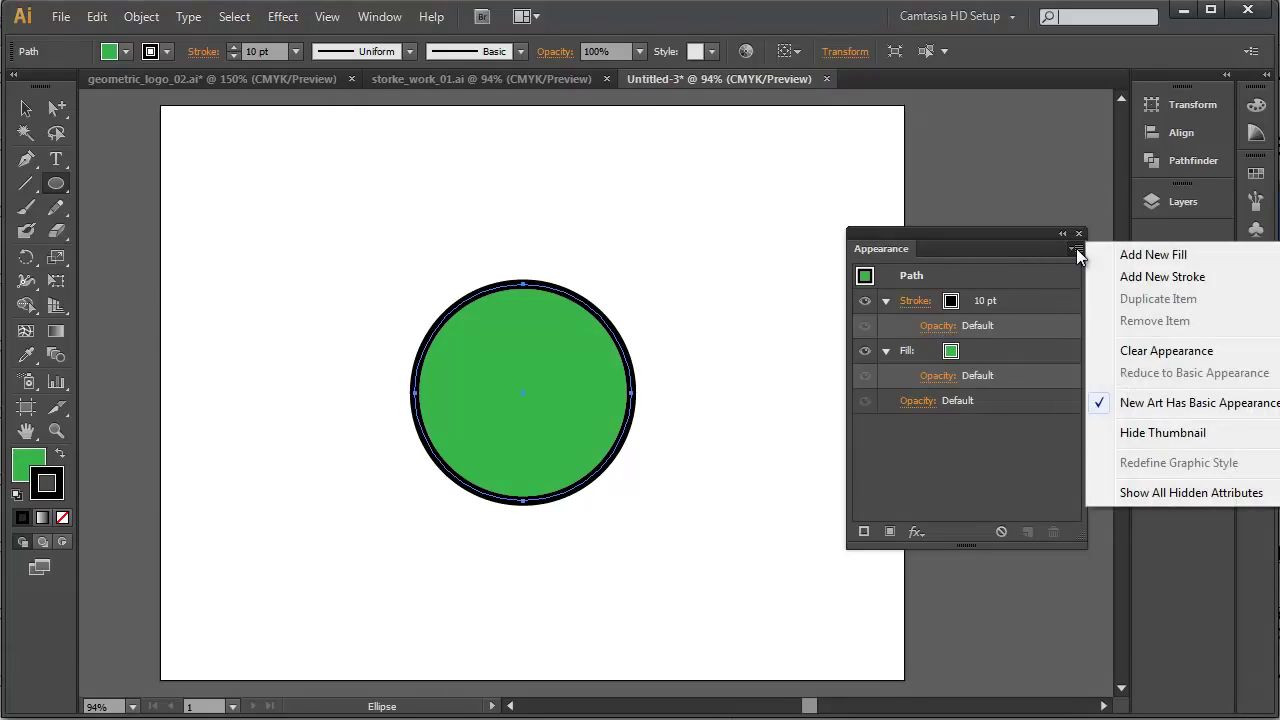
click(1188, 280)
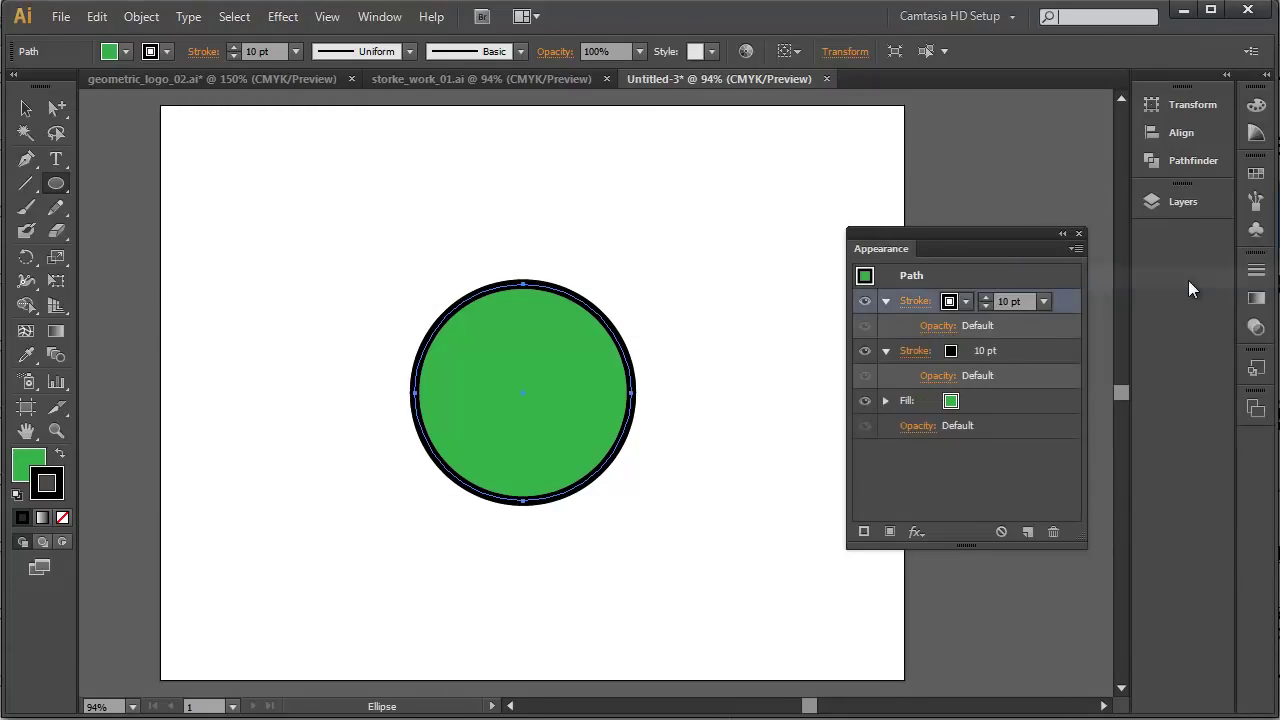
click(965, 300)
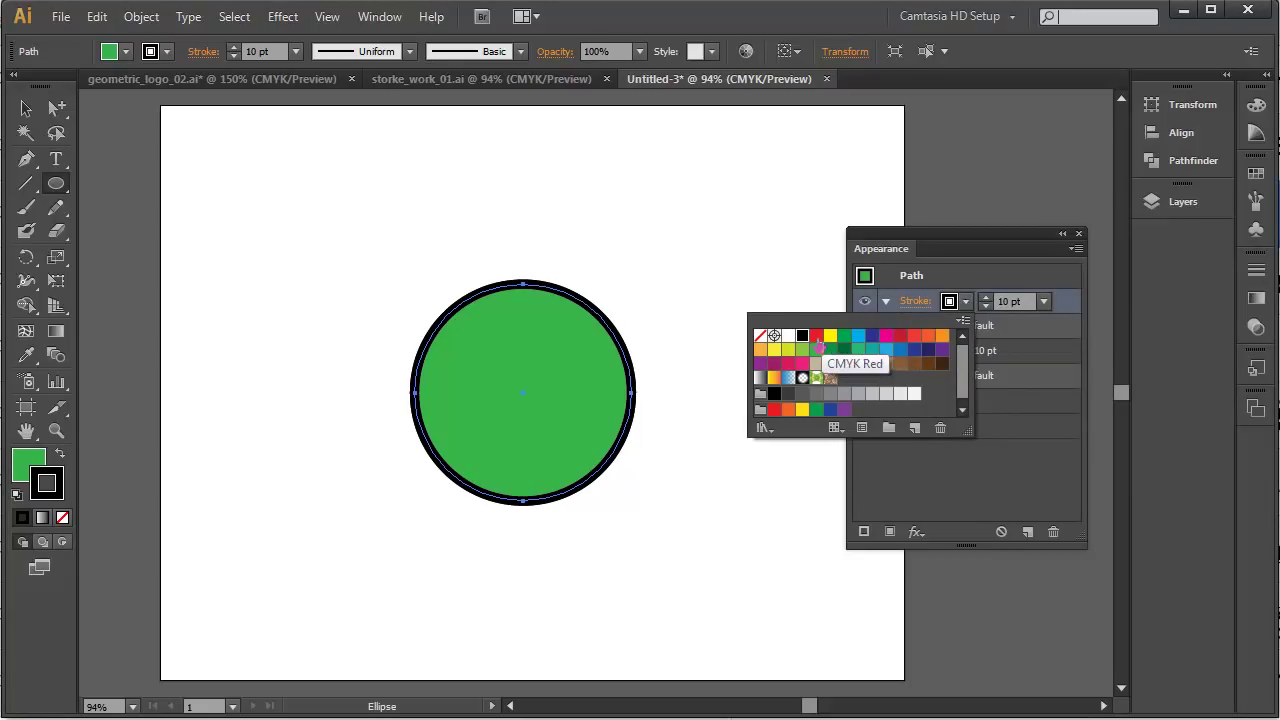
click(816, 337)
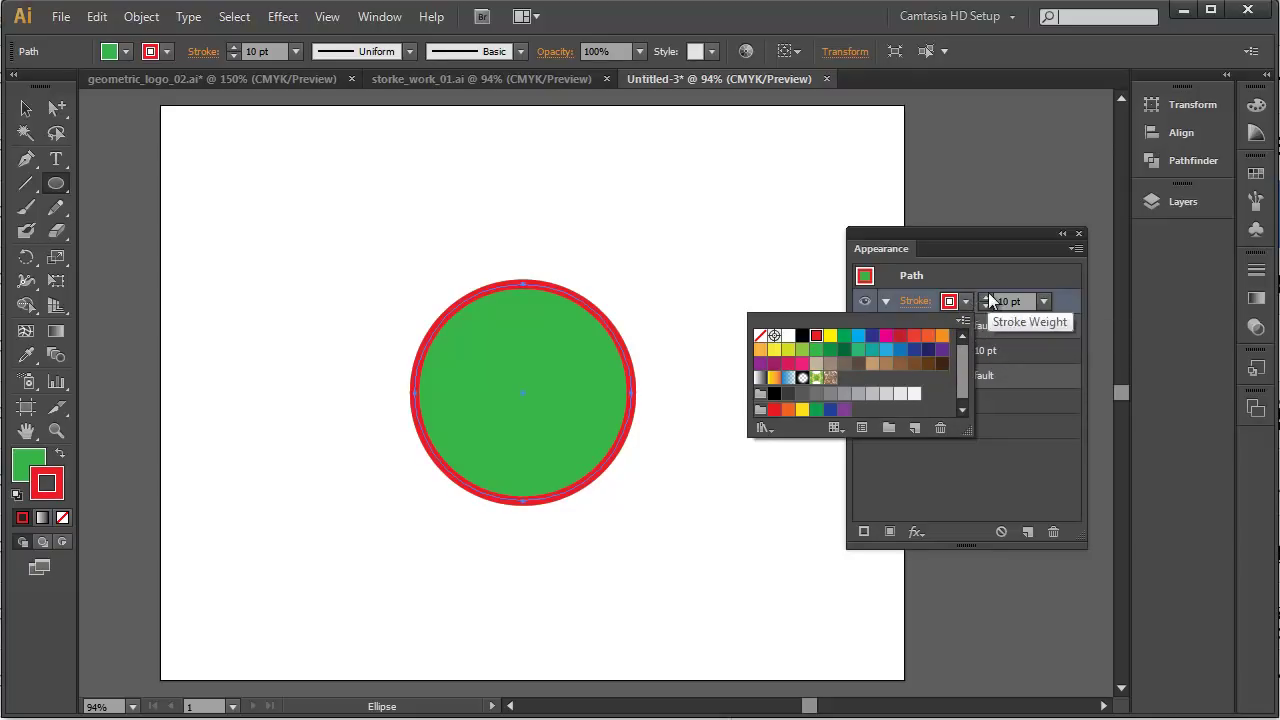
click(1037, 353)
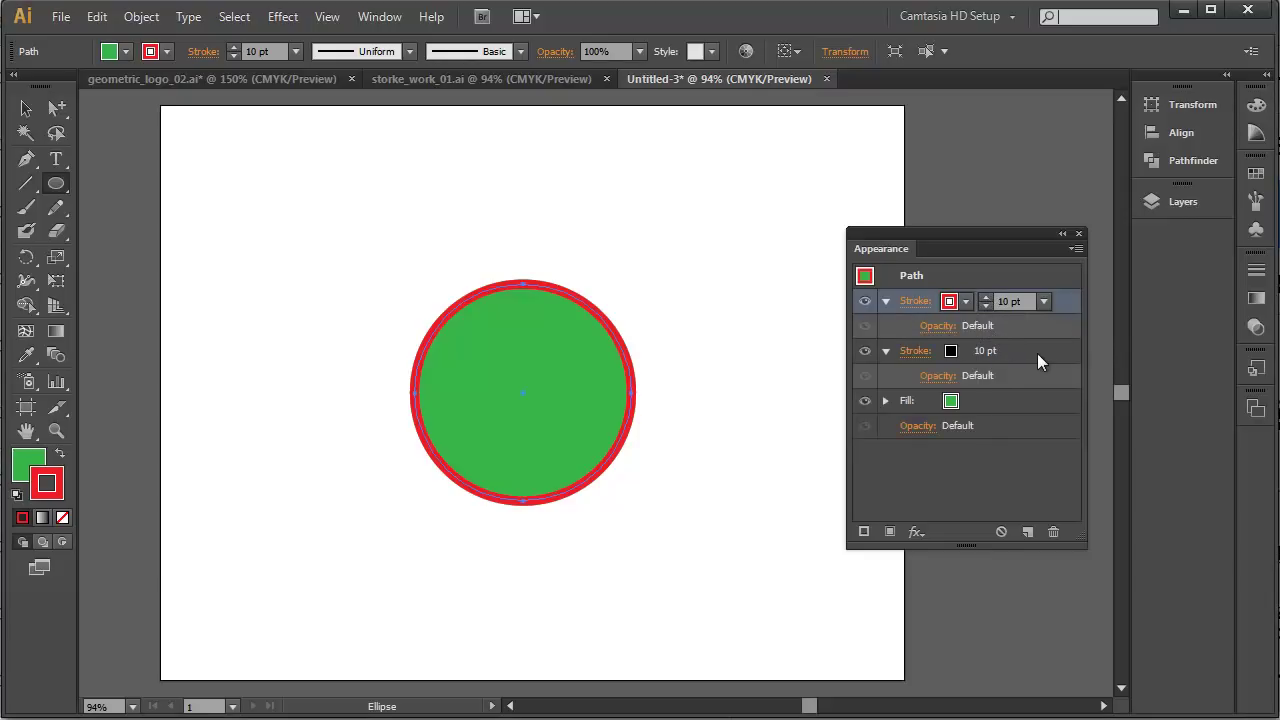
Set the red stroke's weight to 4 pt and deselect the circle
click(986, 305)
click(986, 305)
click(986, 305)
click(986, 305)
click(986, 305)
click(986, 305)
click(29, 110)
click(291, 274)
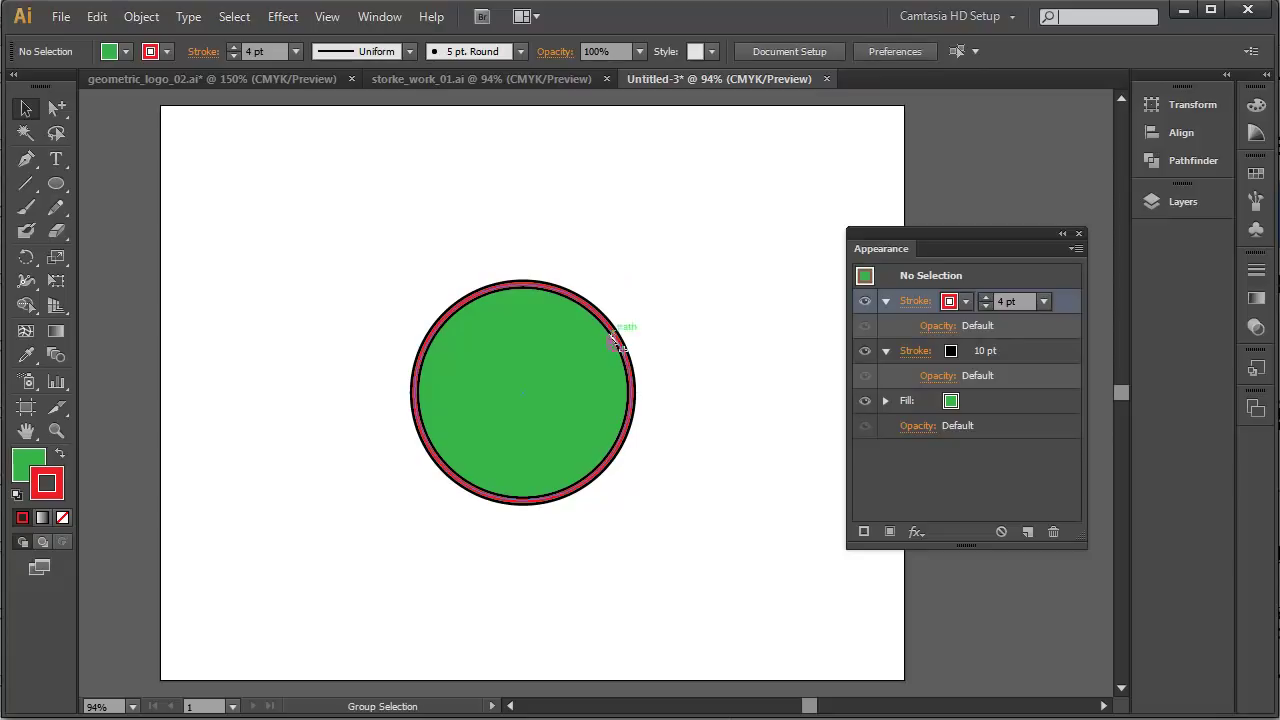
Zoom in on the top of the circle's outline and reselect the circle
key(ctrl+space)
drag(480, 251, 556, 288)
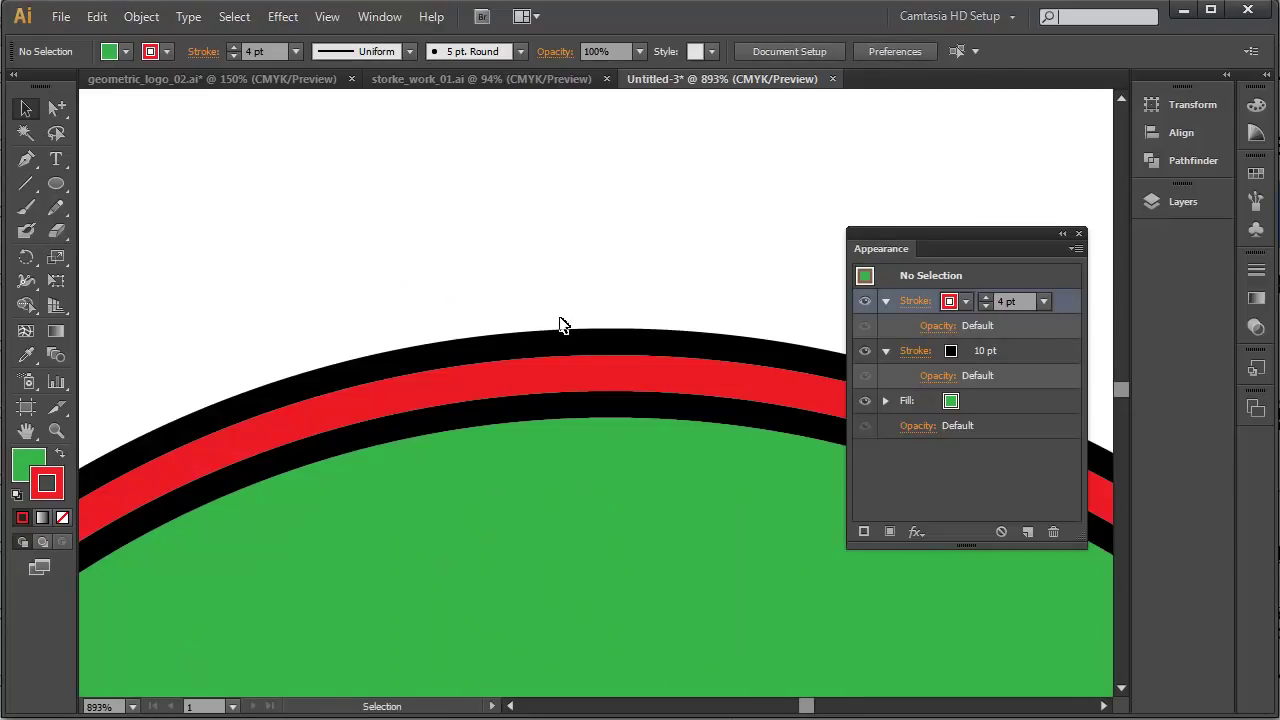
click(640, 379)
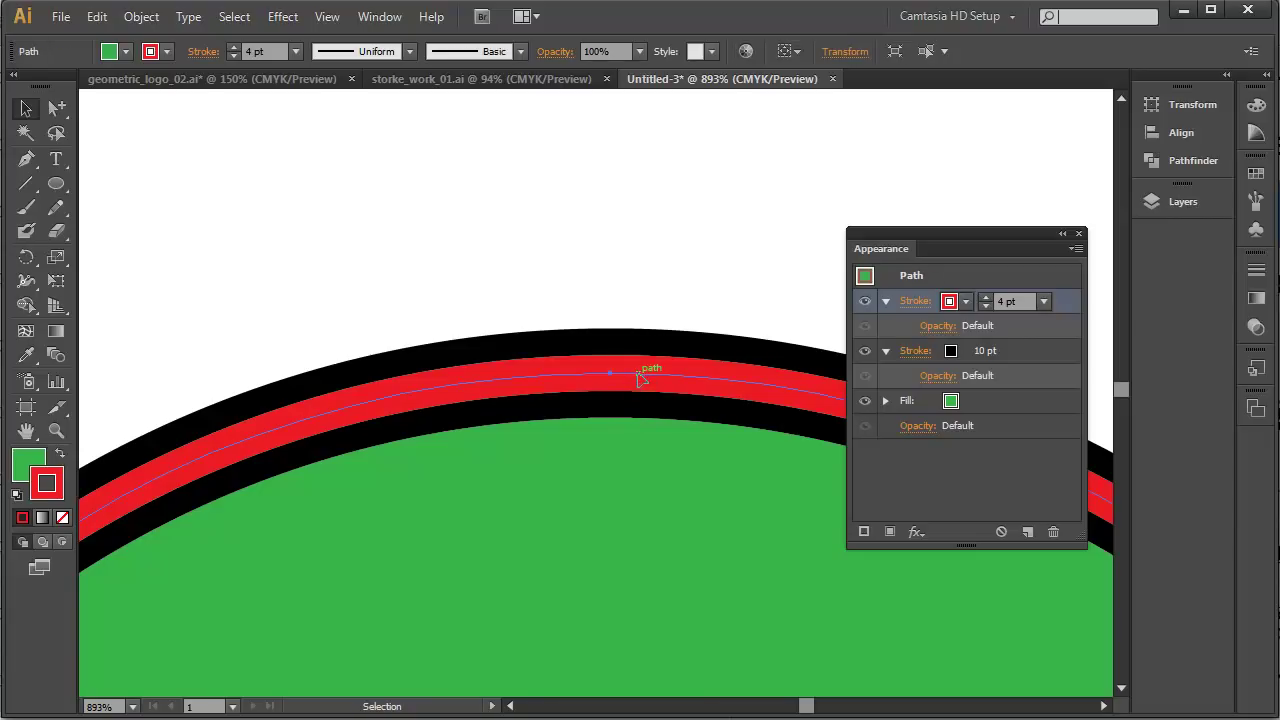
Make the red stroke 15 pt and move it below the black 10 pt stroke
click(986, 297)
click(986, 297)
click(986, 297)
click(986, 297)
click(986, 297)
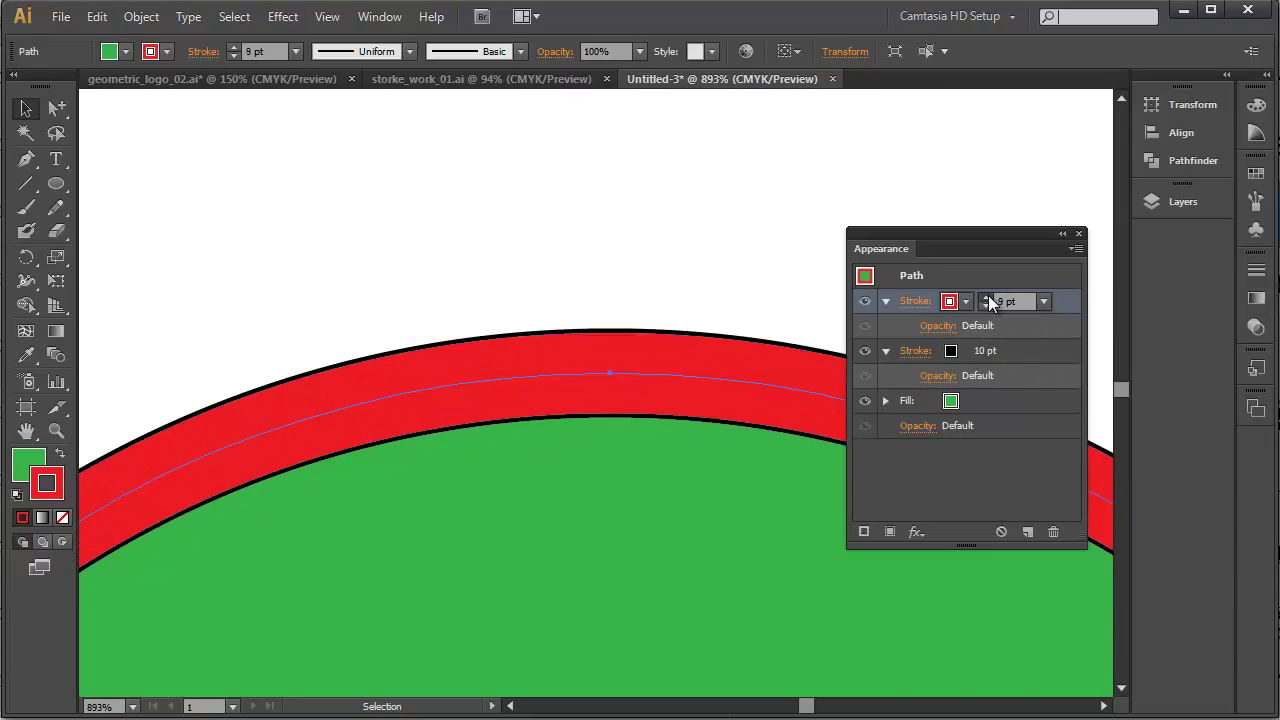
click(986, 297)
click(986, 297)
click(986, 297)
click(986, 297)
click(986, 297)
click(986, 297)
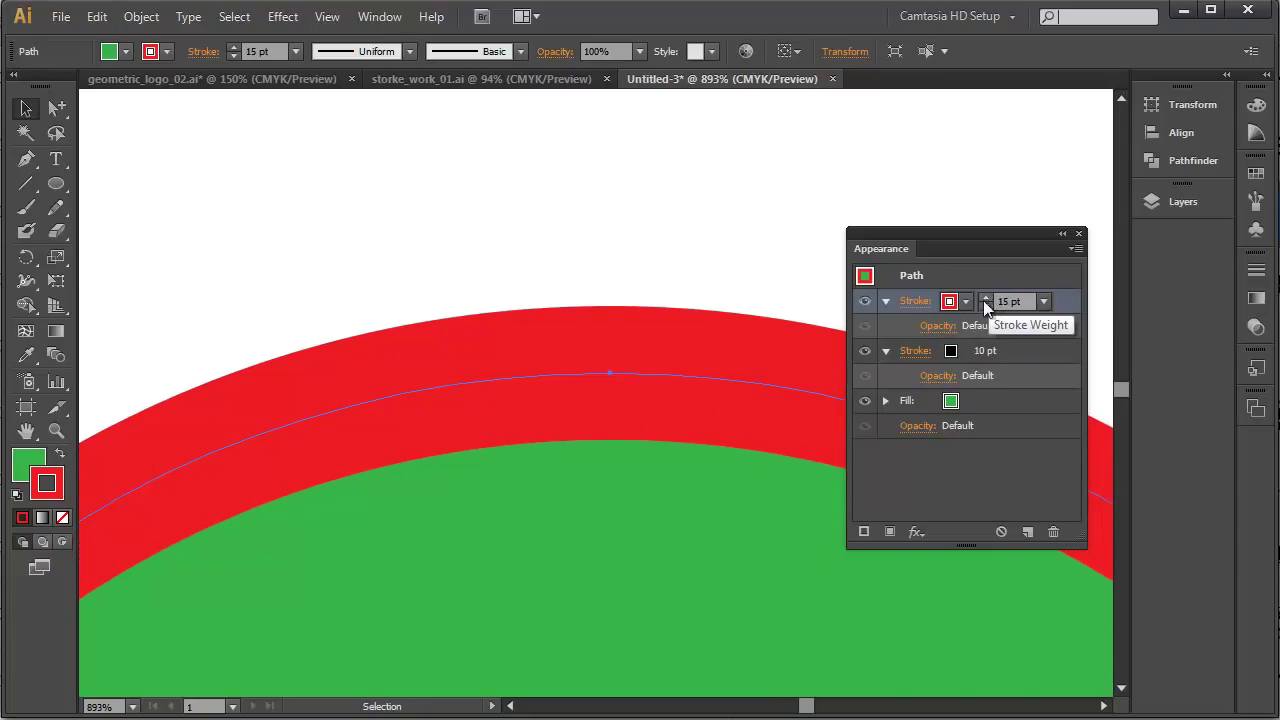
drag(1063, 308, 1062, 387)
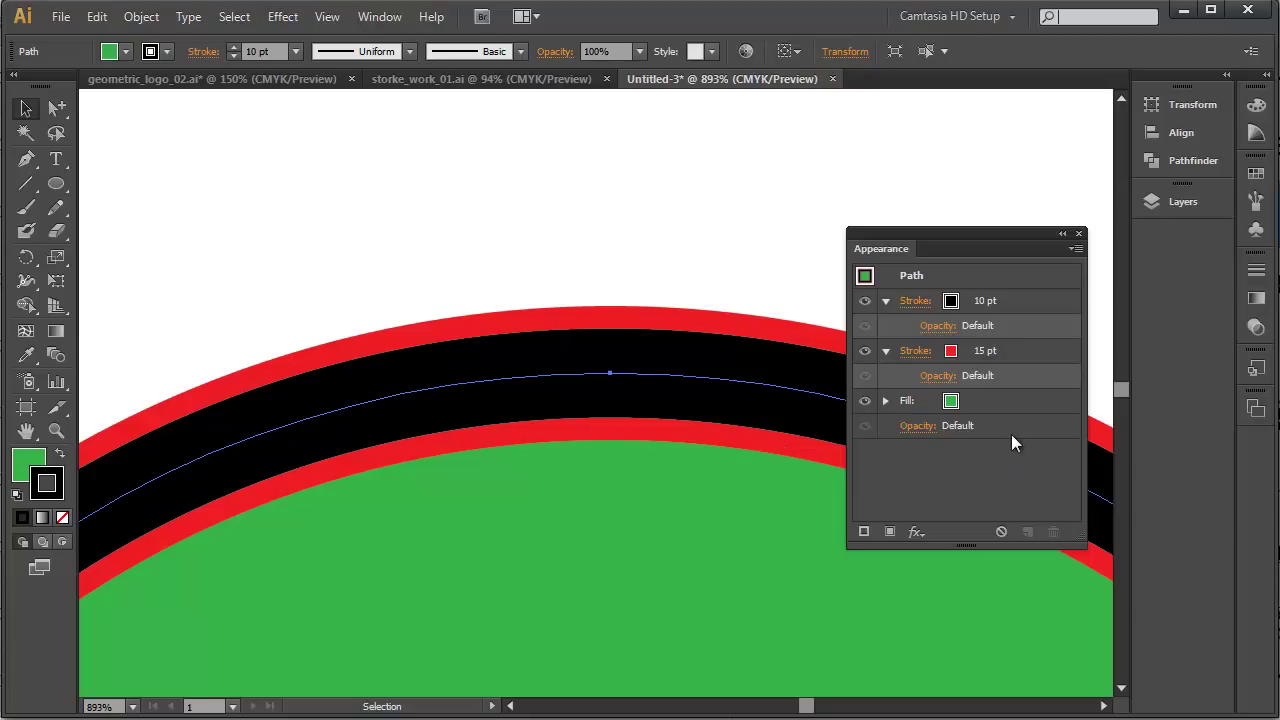
Move the green fill above both strokes and widen the red stroke to 19 pt
click(1012, 400)
drag(1012, 398, 1007, 293)
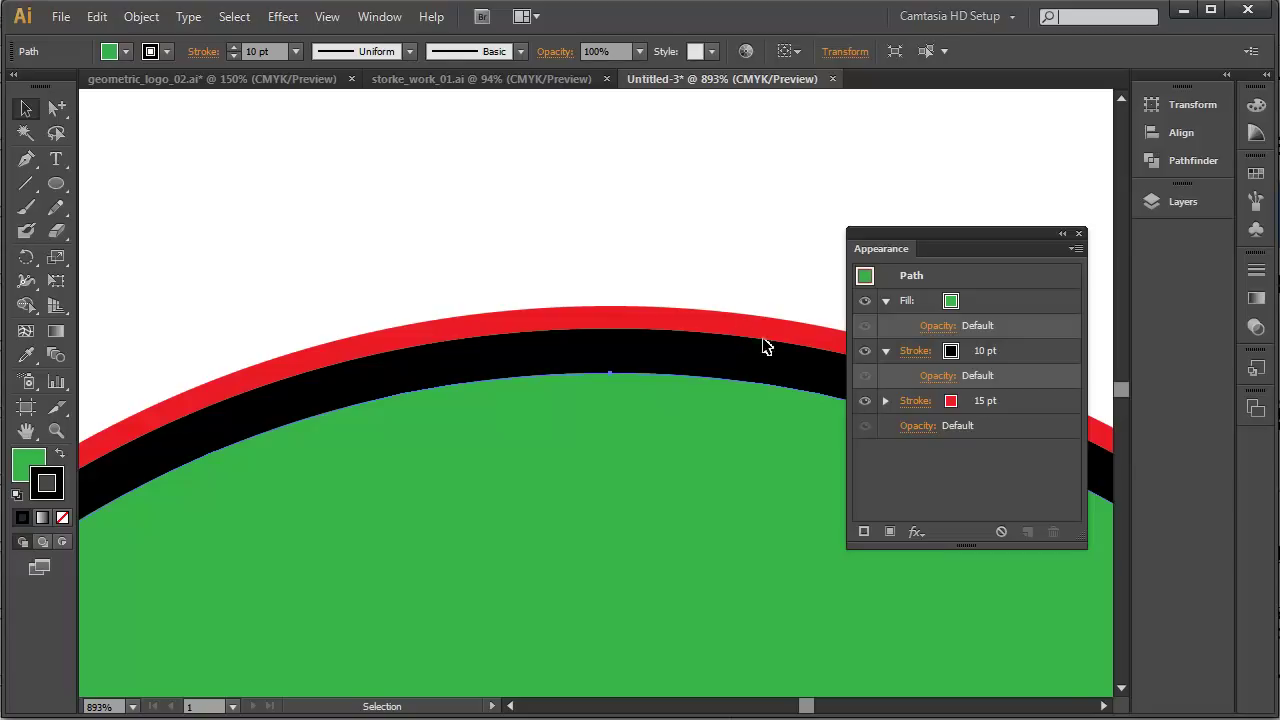
click(1027, 402)
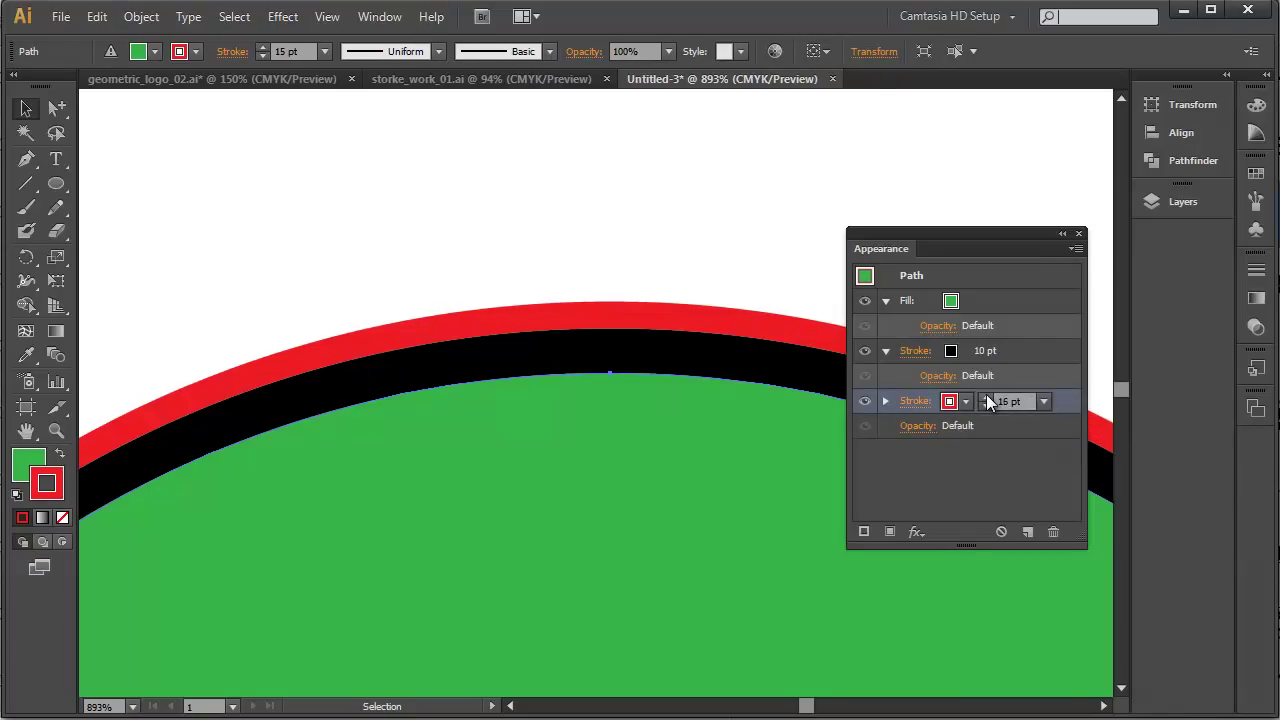
click(983, 397)
click(983, 397)
click(983, 397)
click(985, 398)
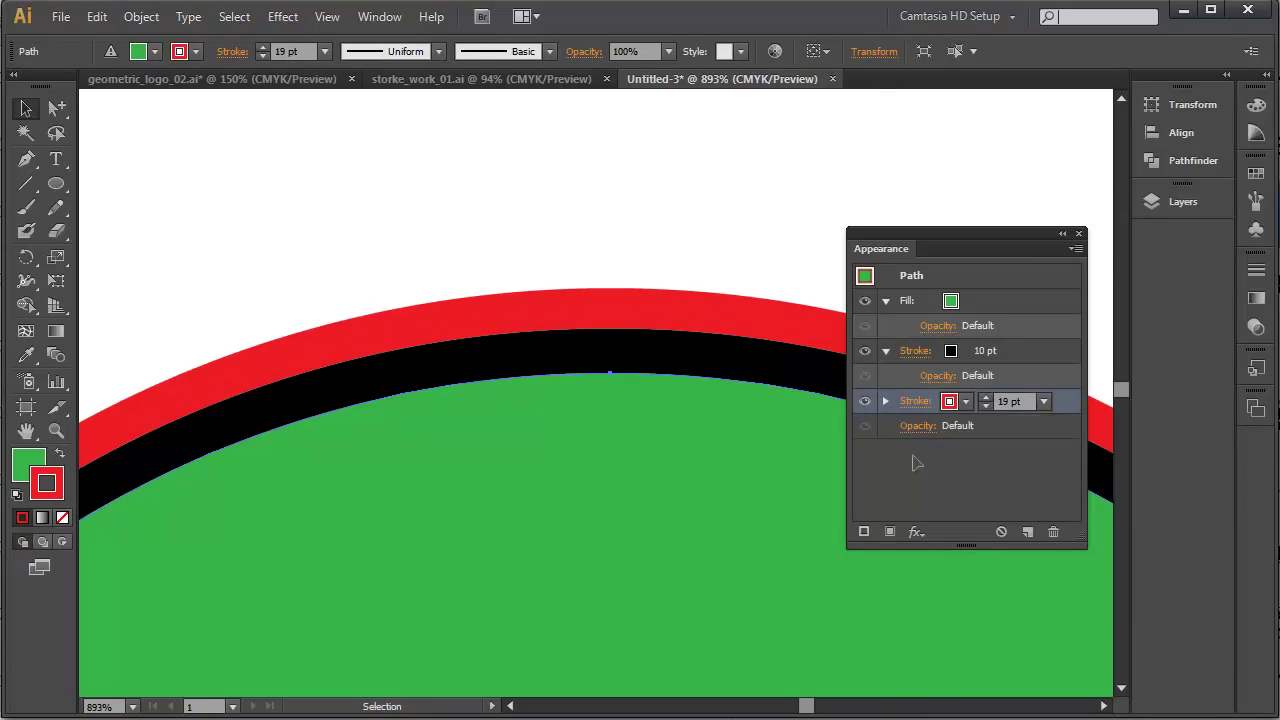
Preview the circle fitted to the window, then close Untitled-3 without saving
click(717, 229)
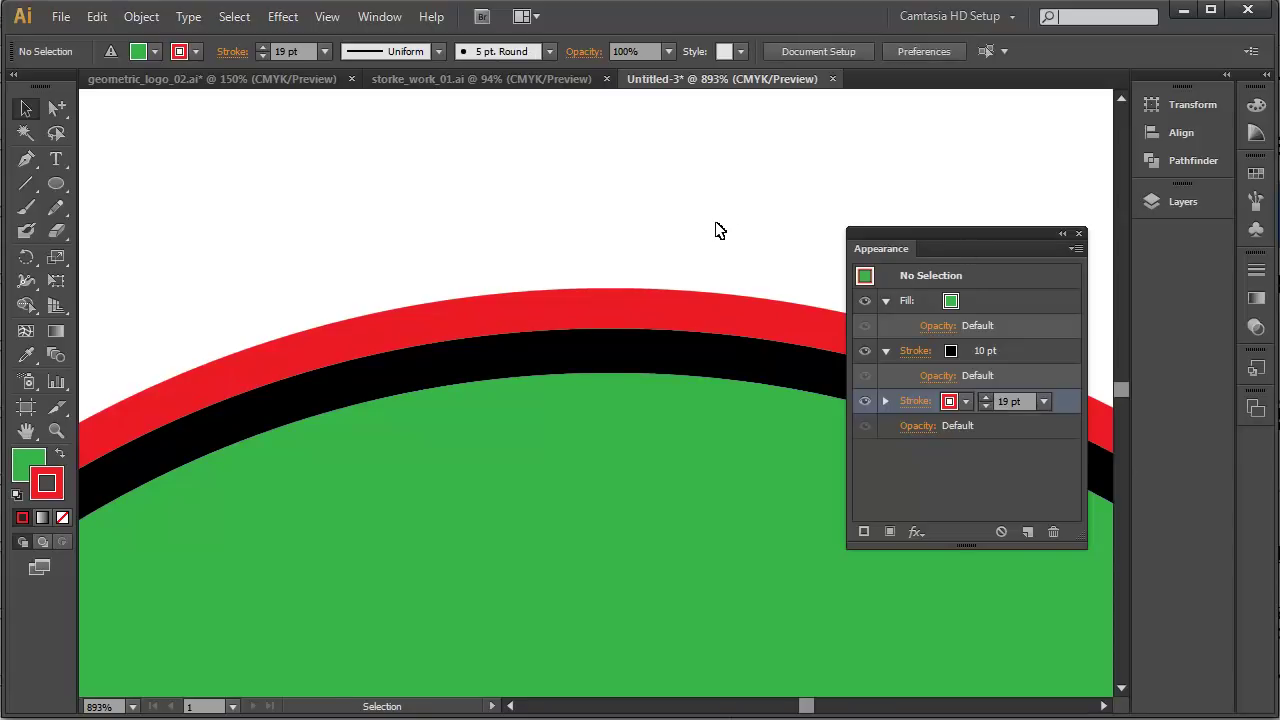
key(ctrl+1)
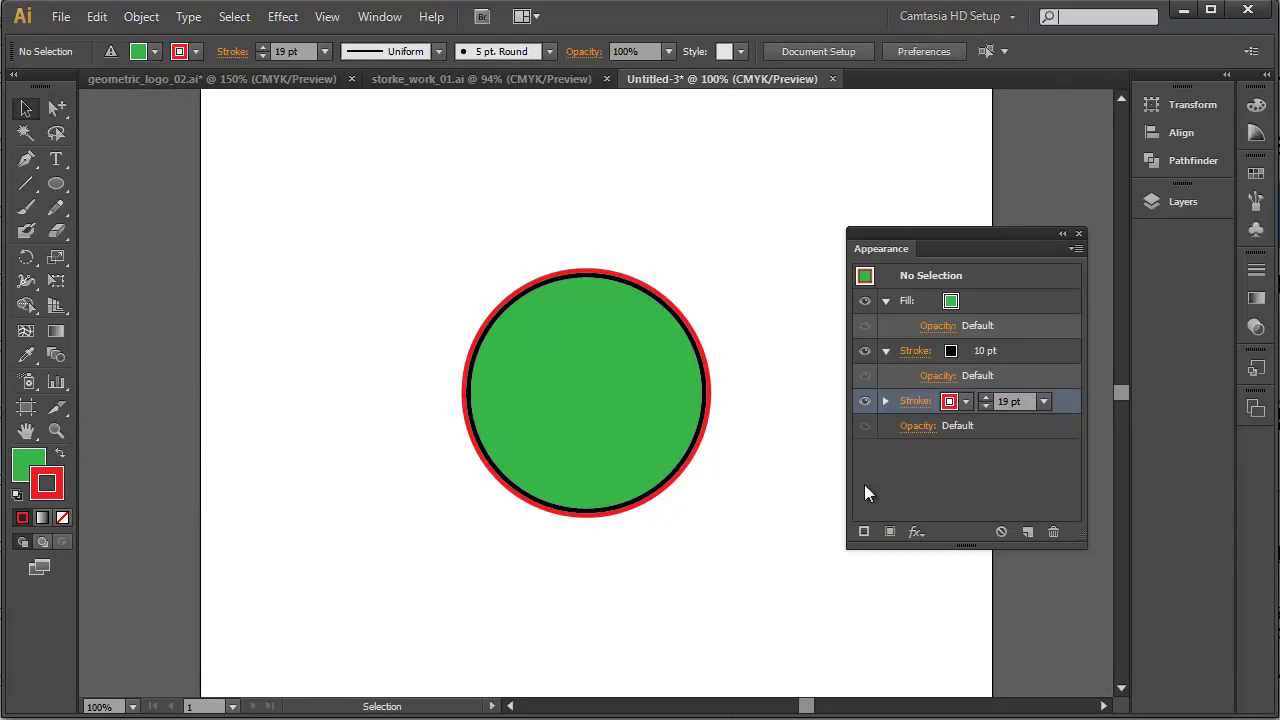
click(832, 78)
click(720, 397)
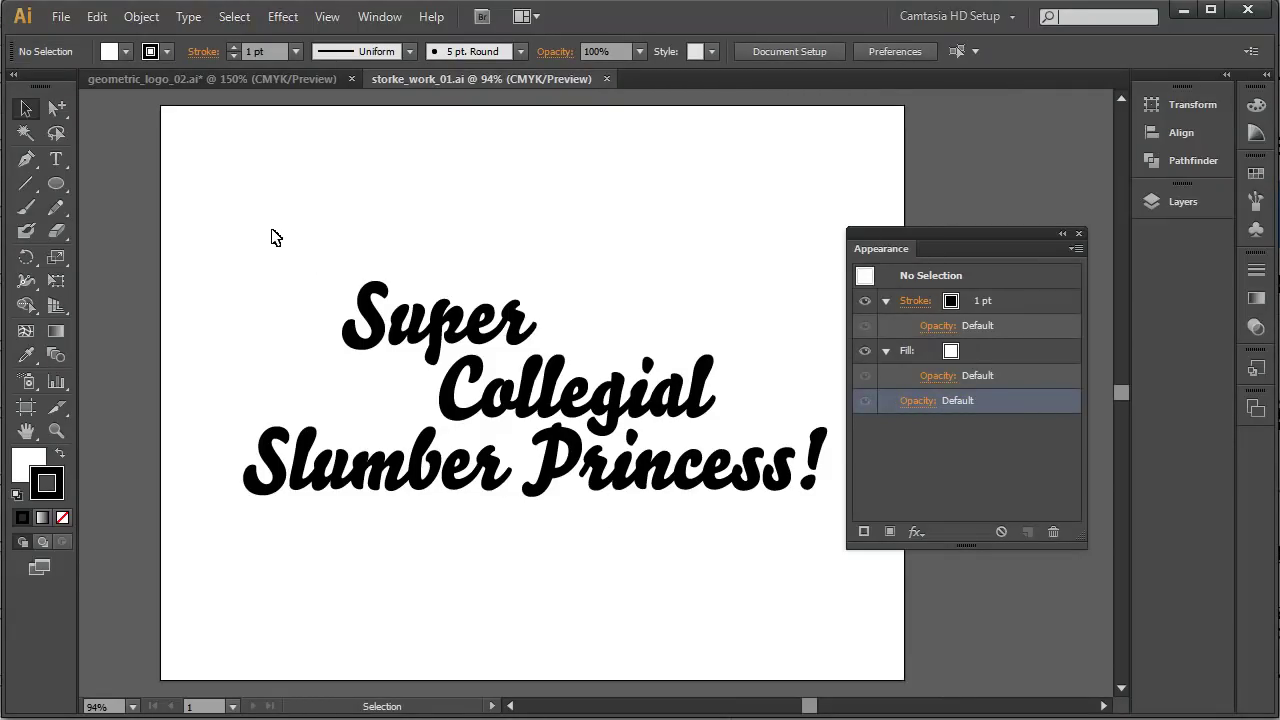
Marquee-select the 'Super Collegial Slumber Princess!' lettering and zoom into Collegial to inspect its outlines
drag(279, 261, 818, 590)
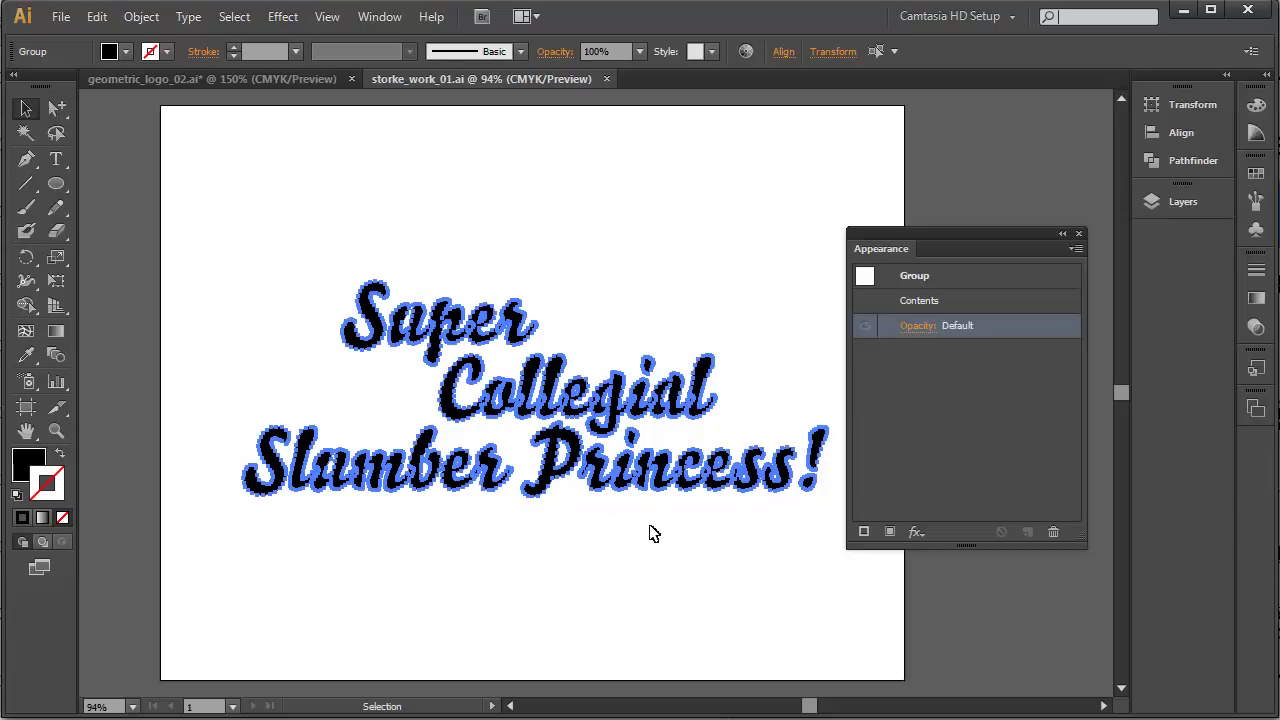
key(ctrl+space)
drag(447, 378, 533, 444)
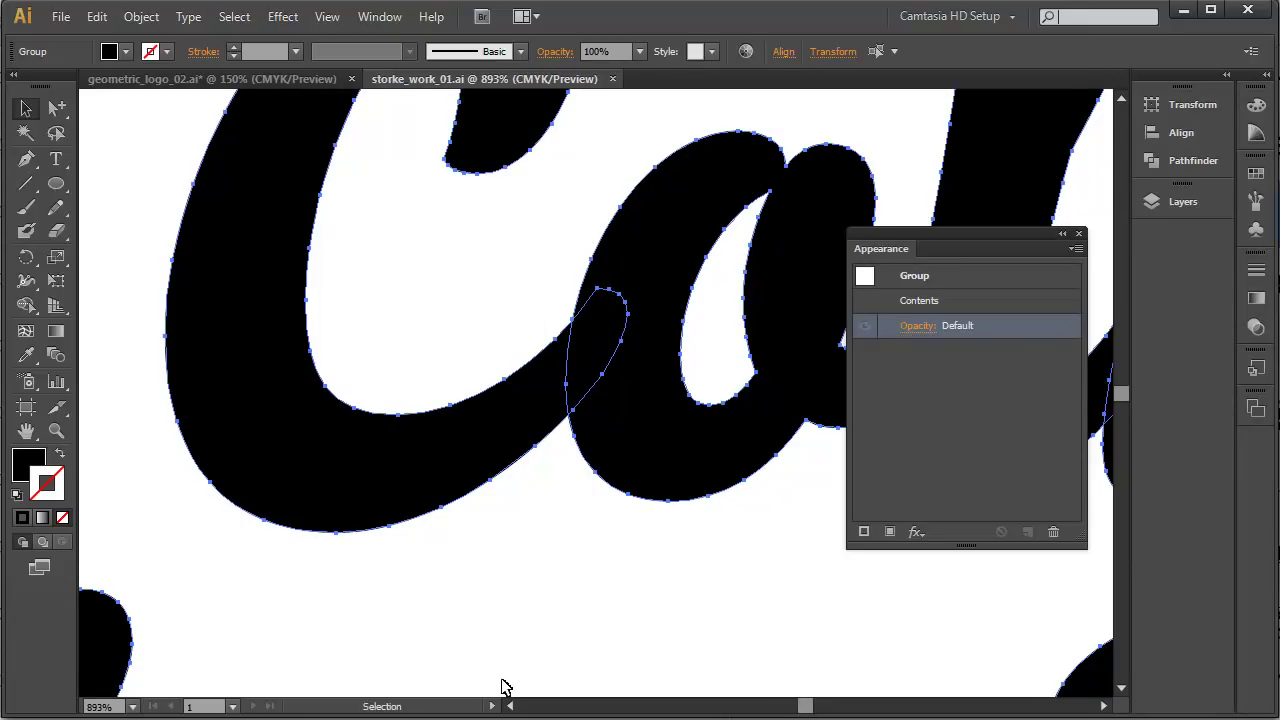
key(ctrl+1)
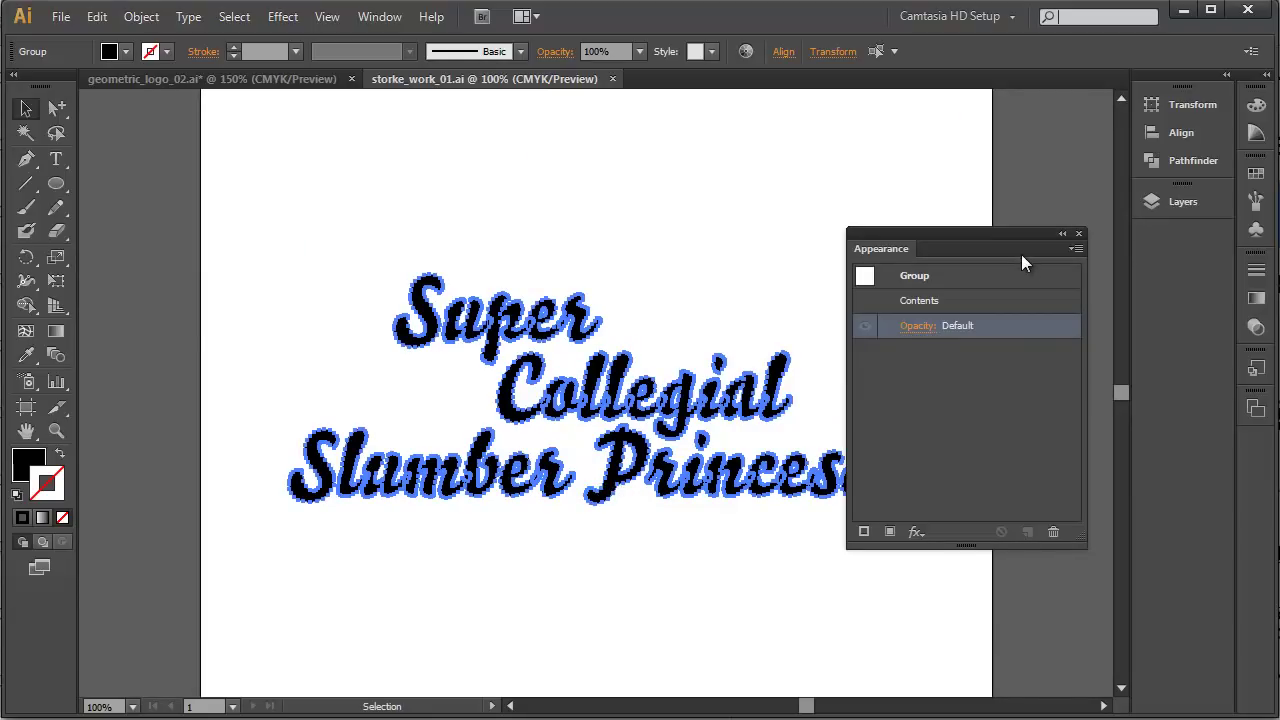
Use Pathfinder Unite on the selected lettering to merge its overlapping letter shapes
click(389, 19)
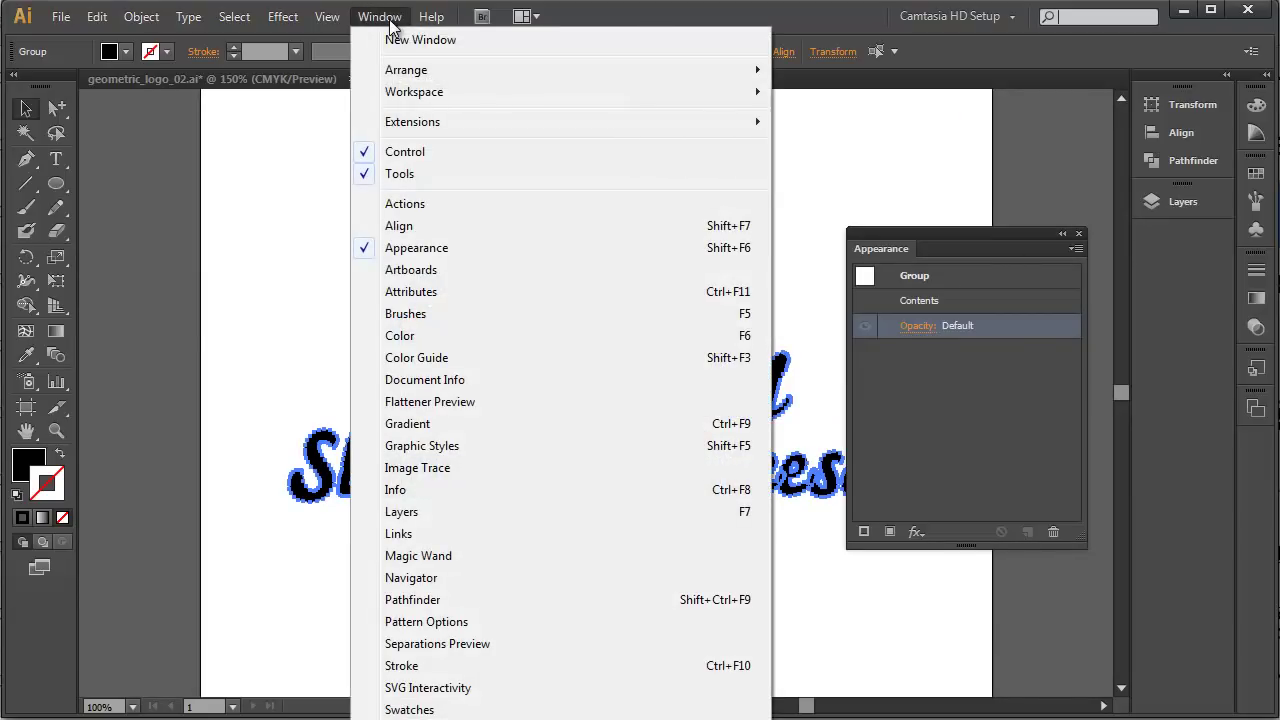
click(433, 600)
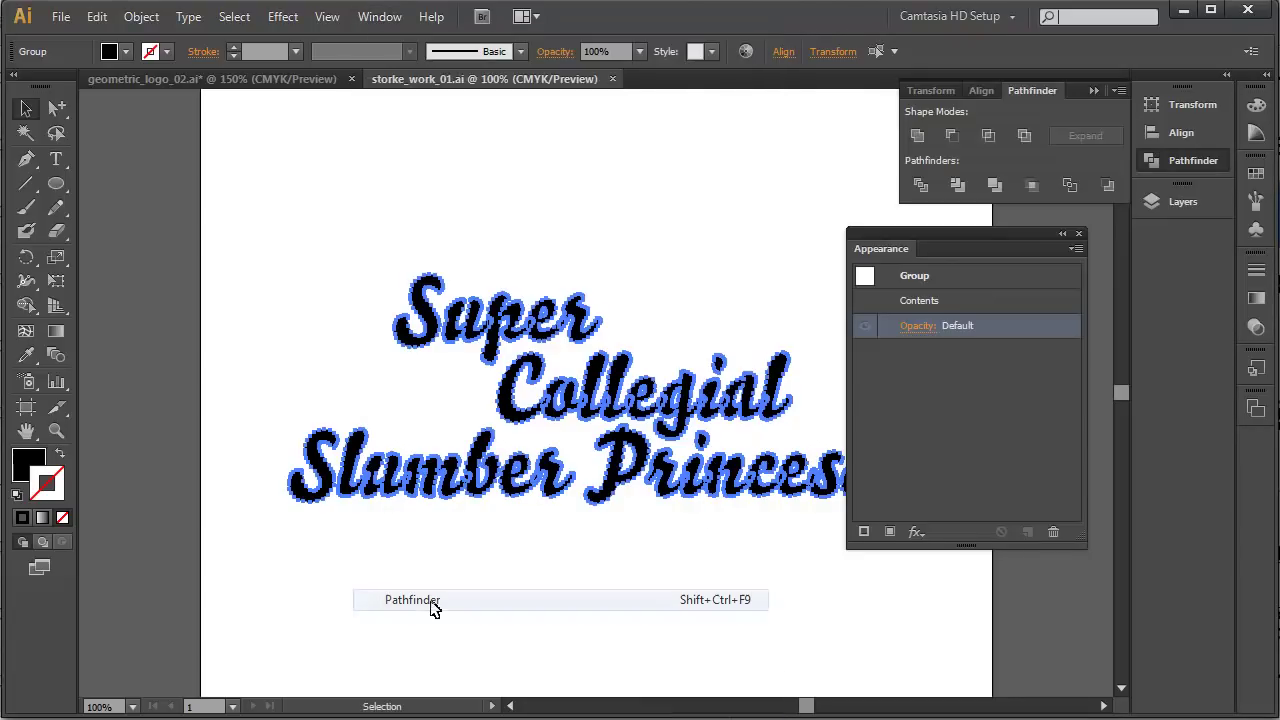
click(918, 136)
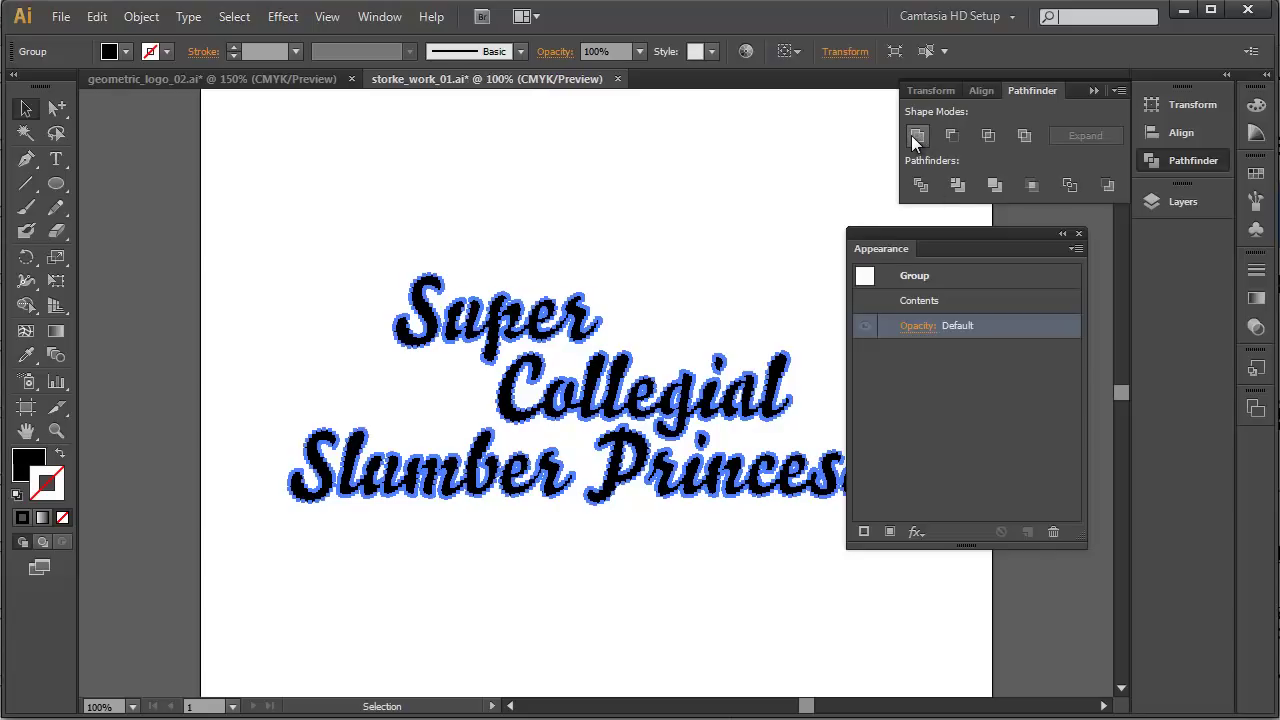
click(590, 231)
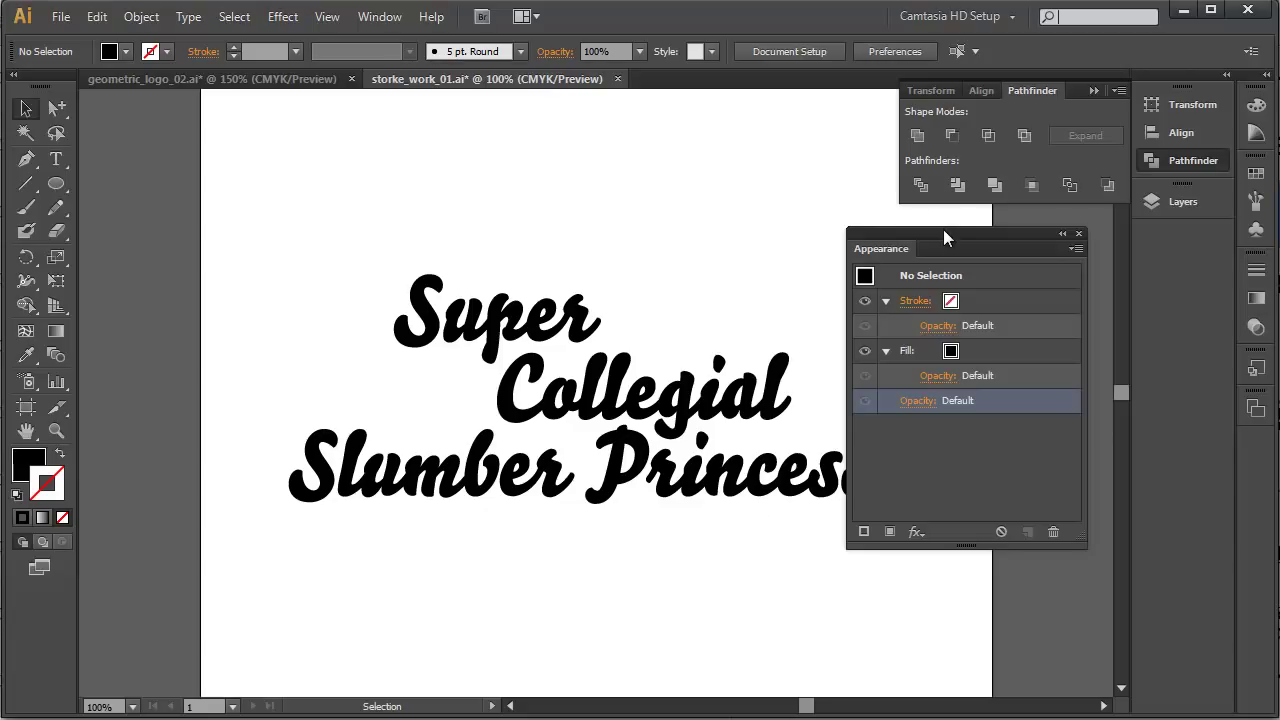
drag(943, 230, 990, 244)
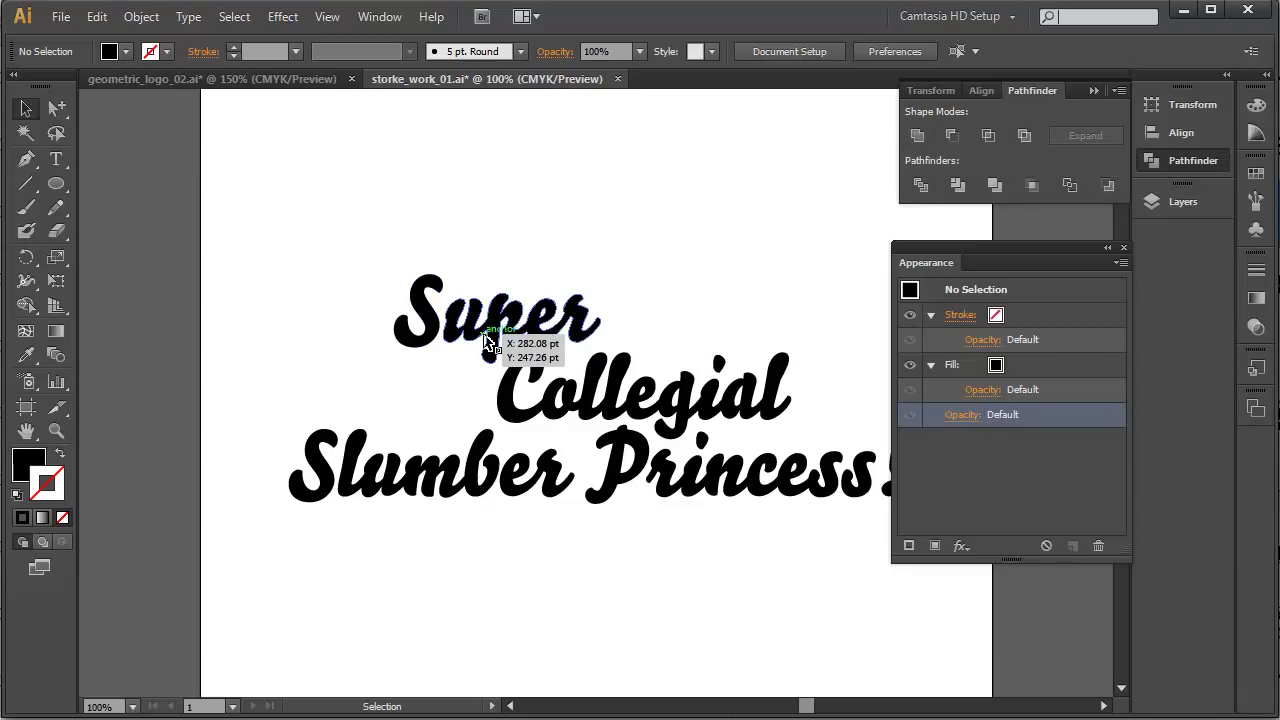
Reset the lettering to a white fill and black stroke, with a 5 pt outline
click(487, 340)
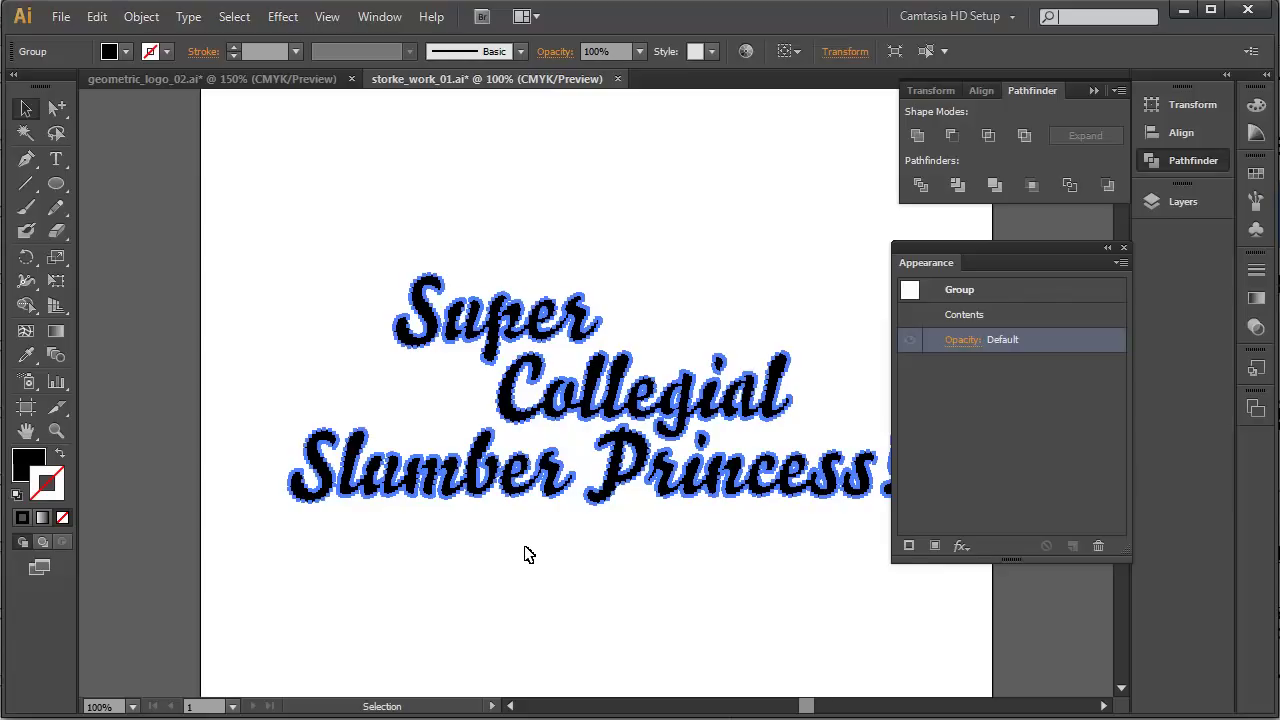
key(d)
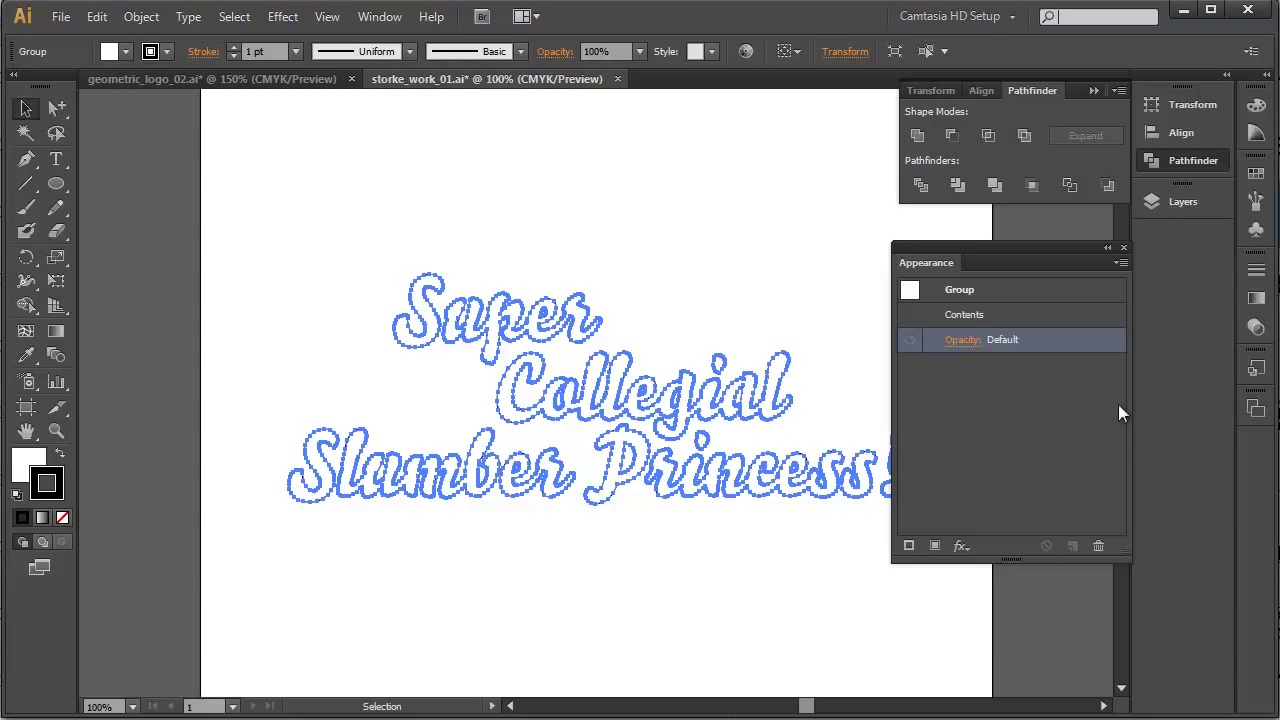
click(1256, 270)
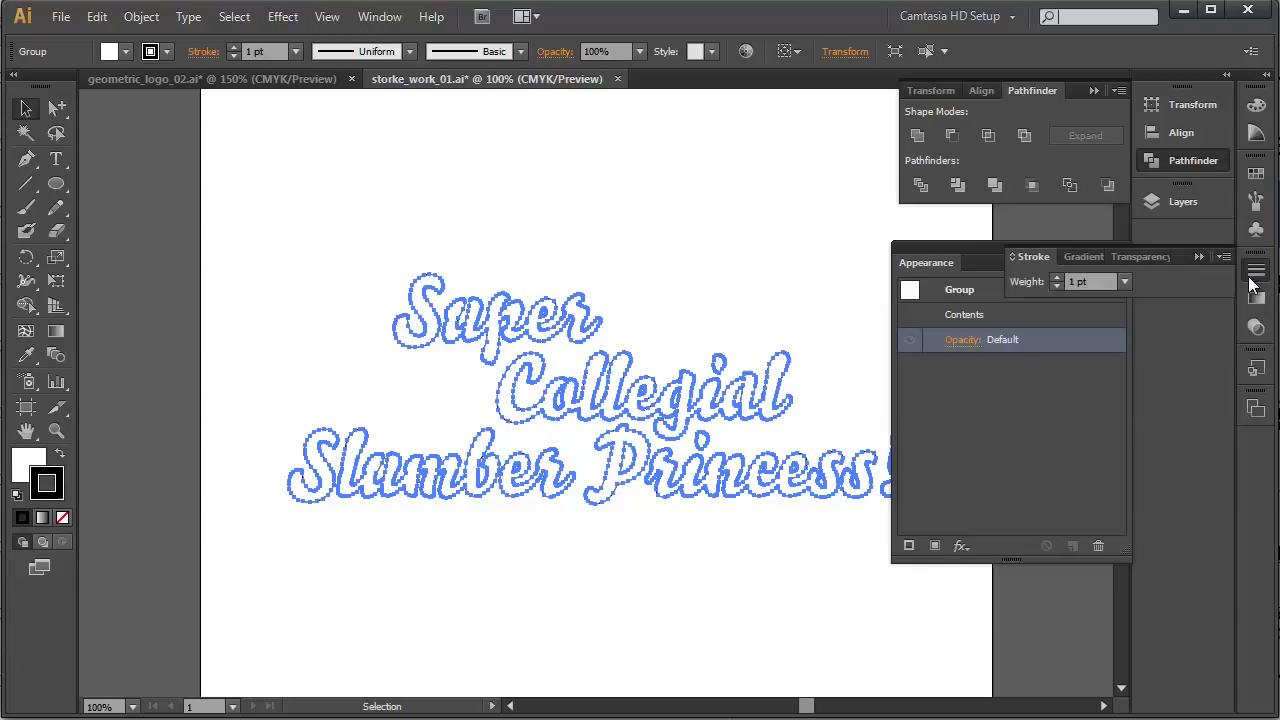
click(1056, 277)
click(1056, 277)
click(1056, 277)
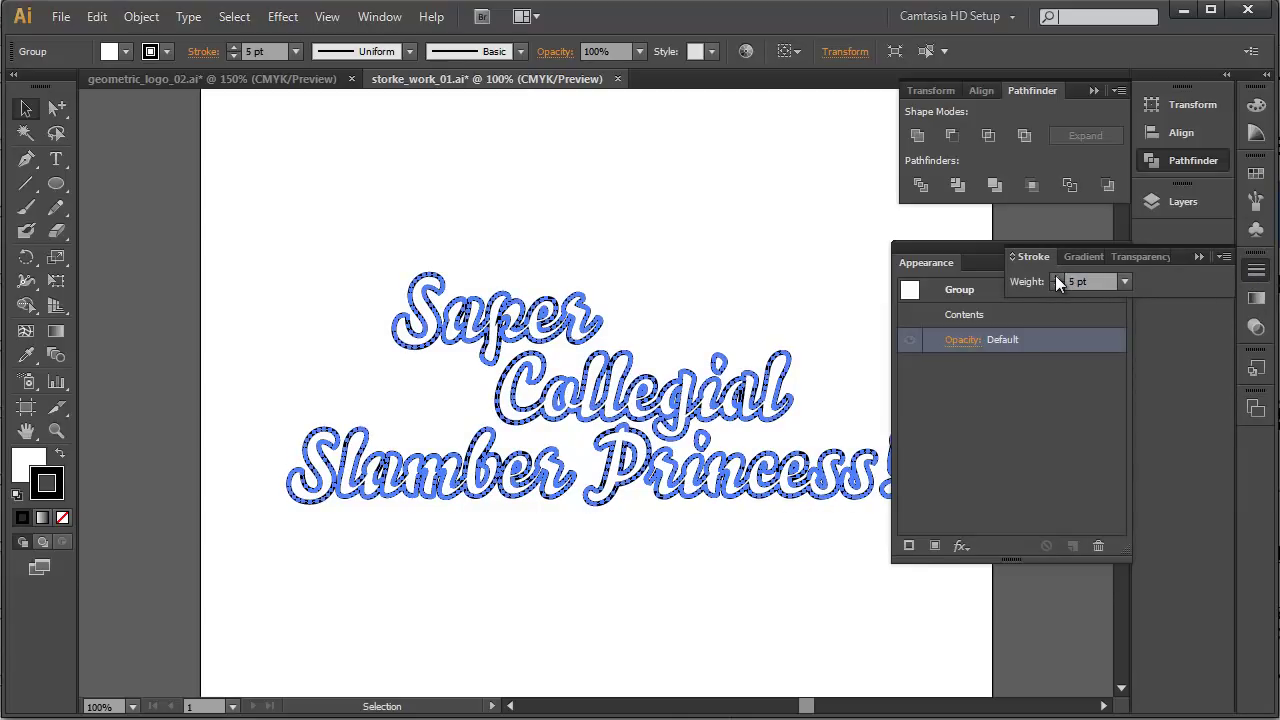
click(694, 206)
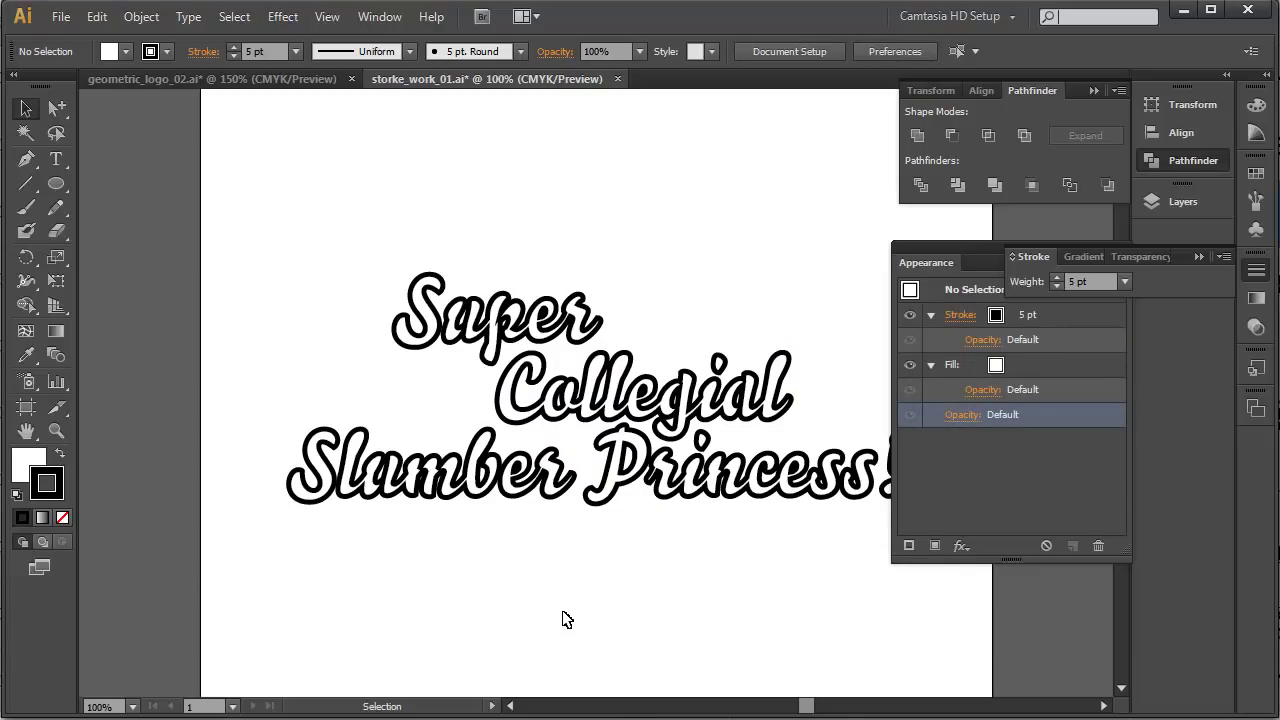
Thicken the lettering's outline to 11 pt
click(551, 495)
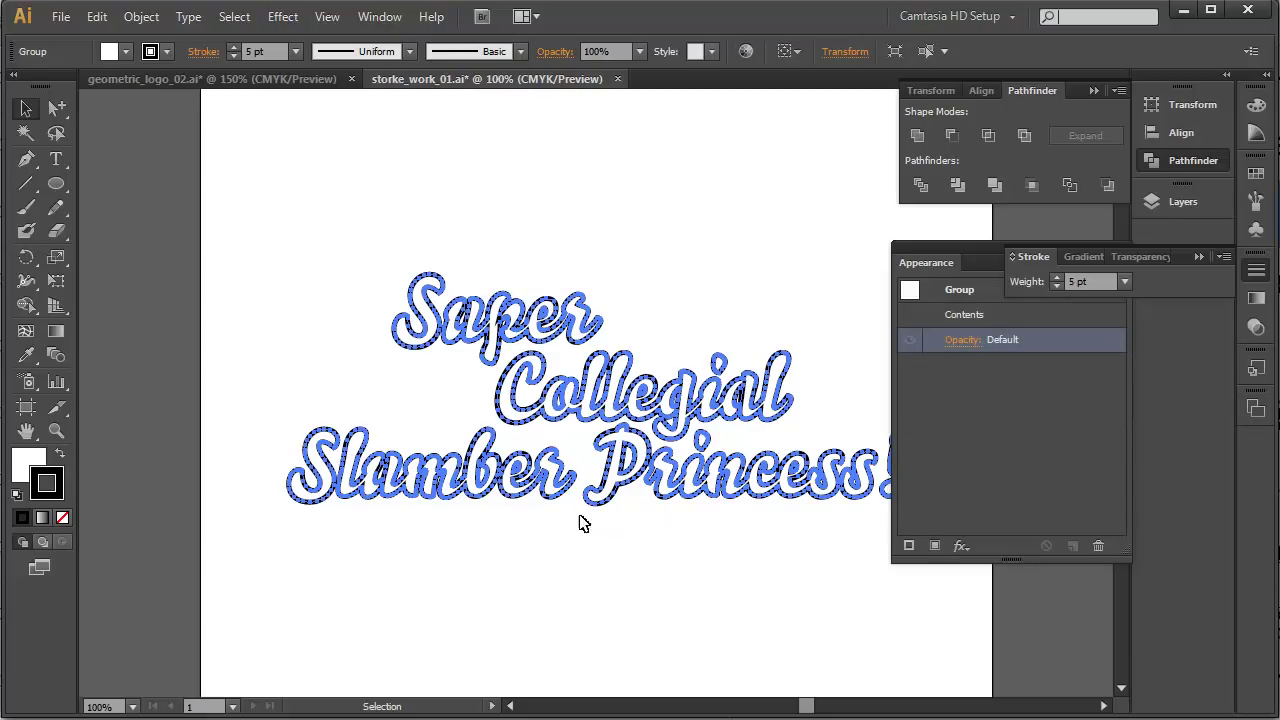
click(1056, 277)
click(1056, 277)
click(1056, 277)
click(1056, 277)
click(1056, 277)
click(1056, 277)
click(839, 240)
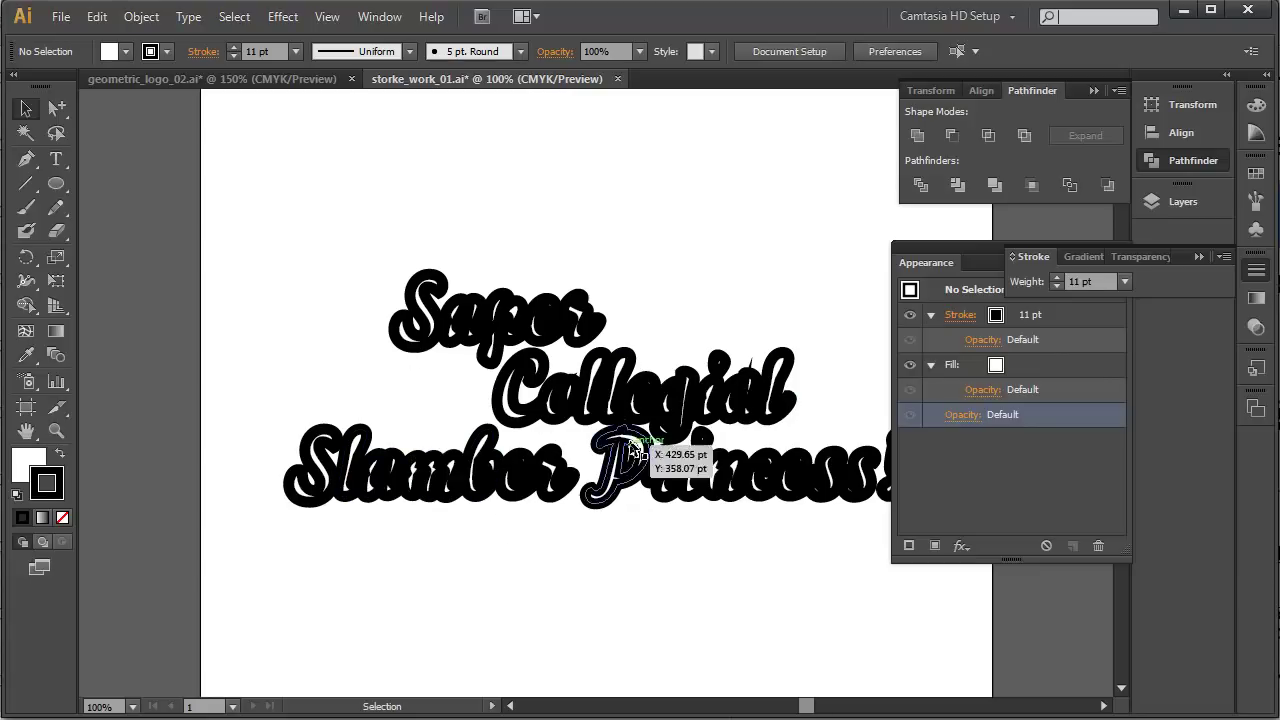
Reduce the lettering's outline weight to 8 pt
click(613, 408)
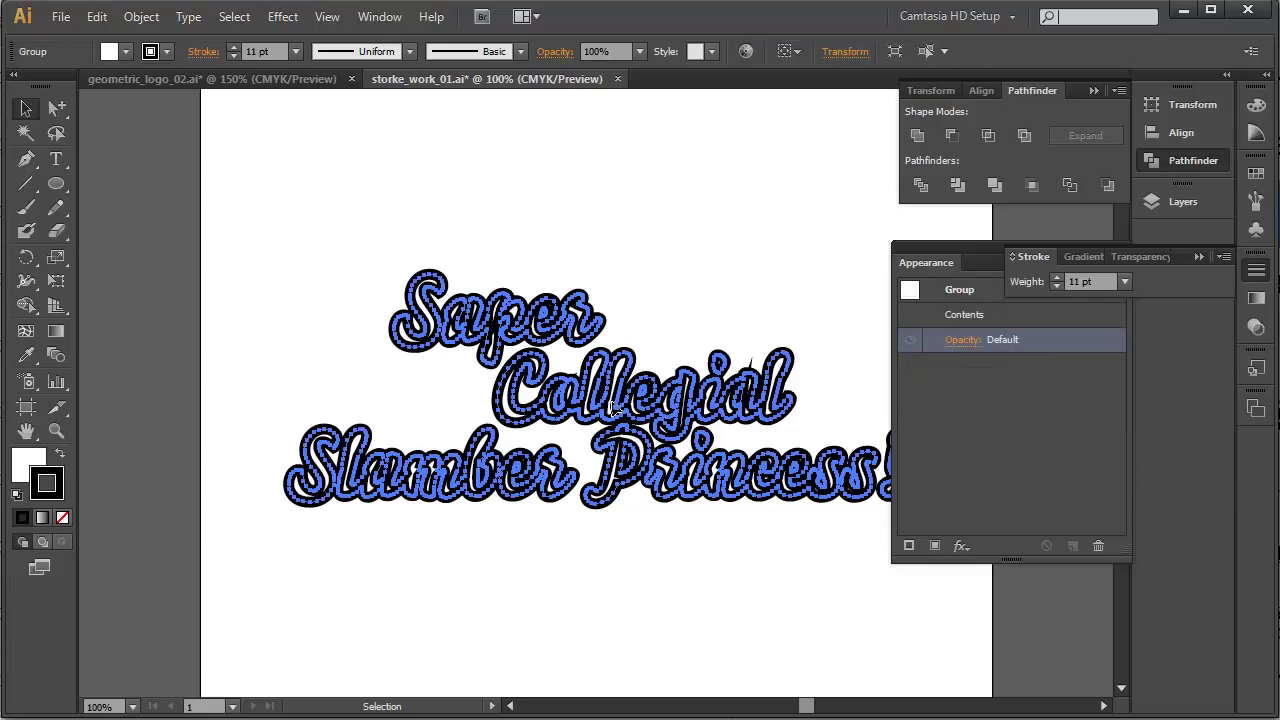
click(1053, 283)
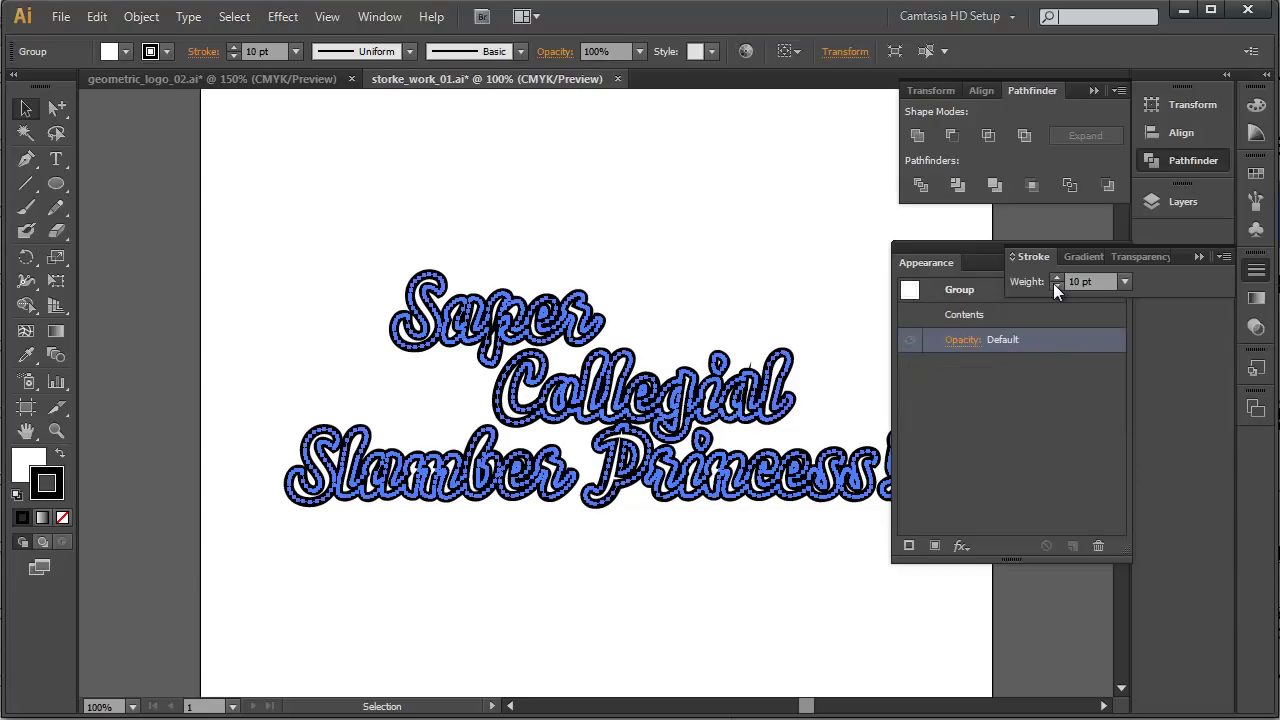
click(1053, 283)
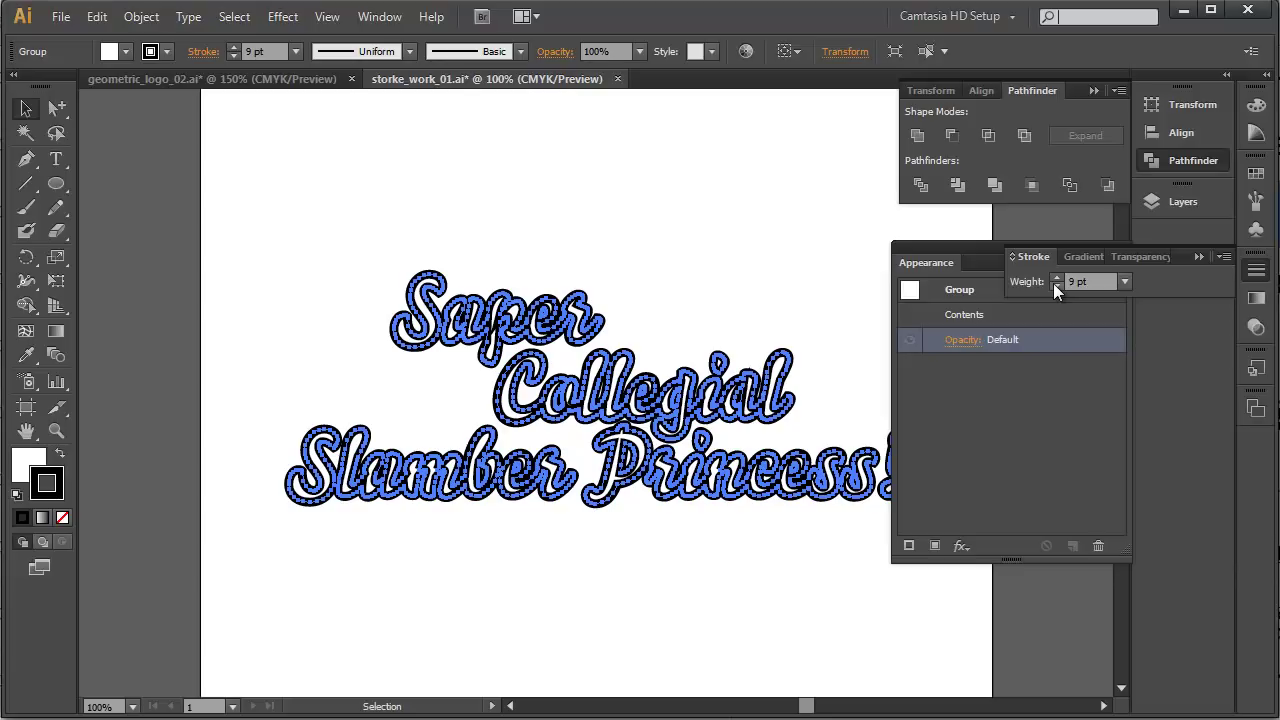
click(1053, 285)
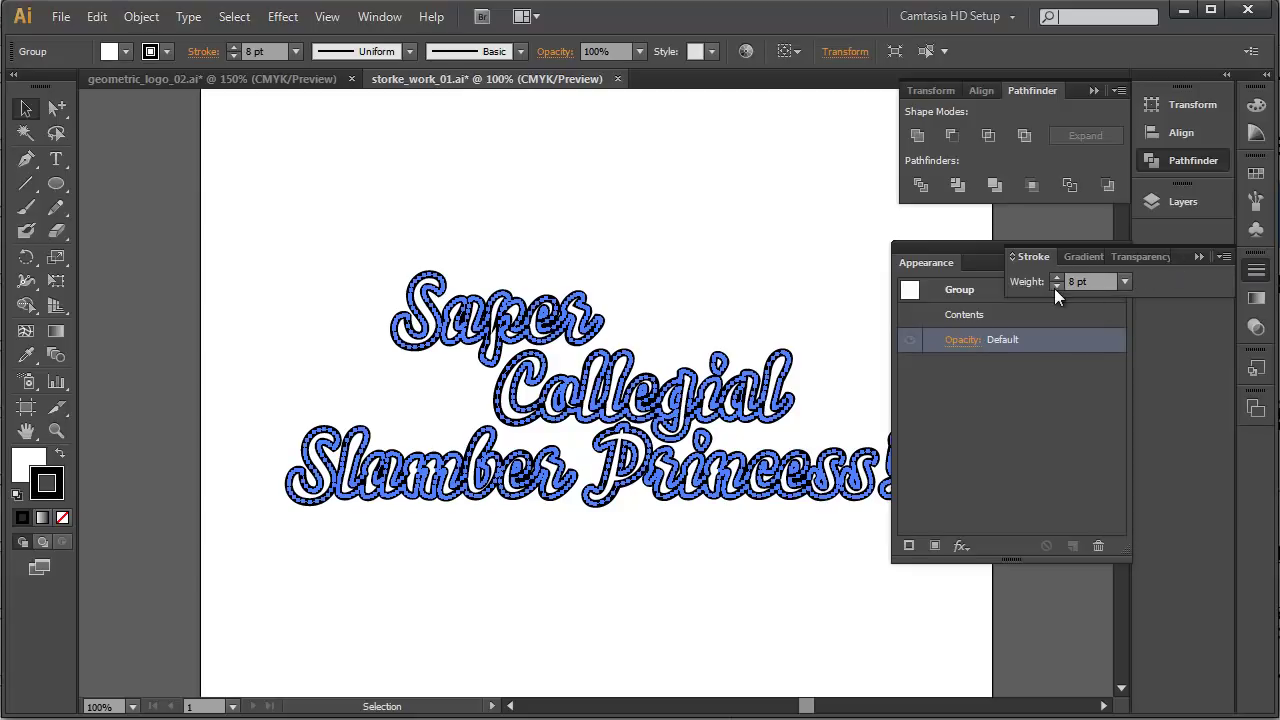
Remove the lettering's stroke, reselect the lettering and delete the outline group
click(66, 516)
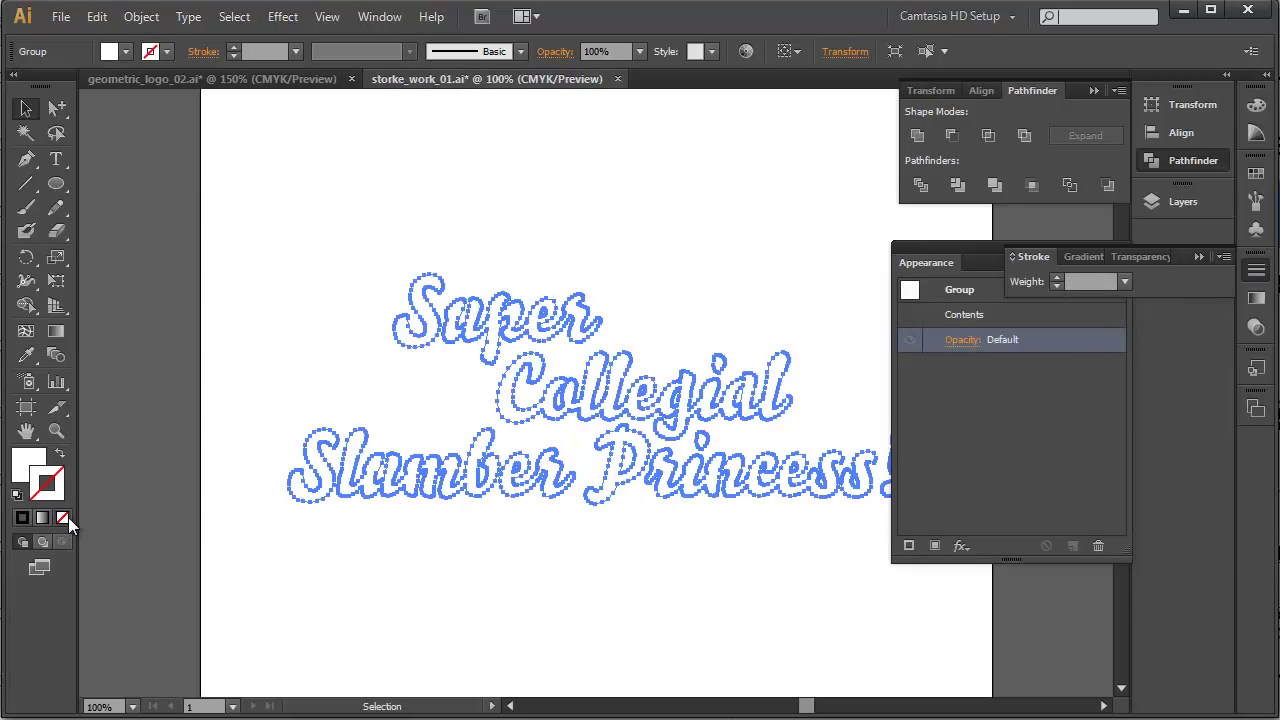
click(755, 250)
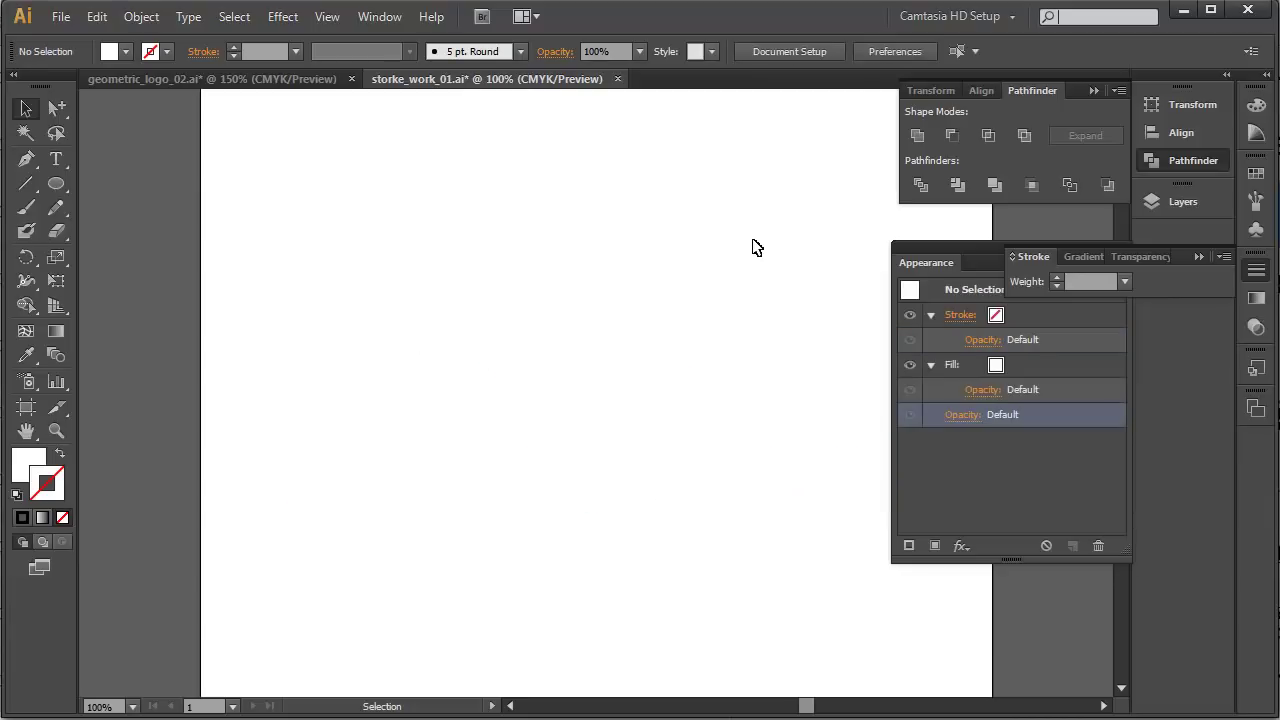
drag(413, 272, 612, 490)
click(1199, 257)
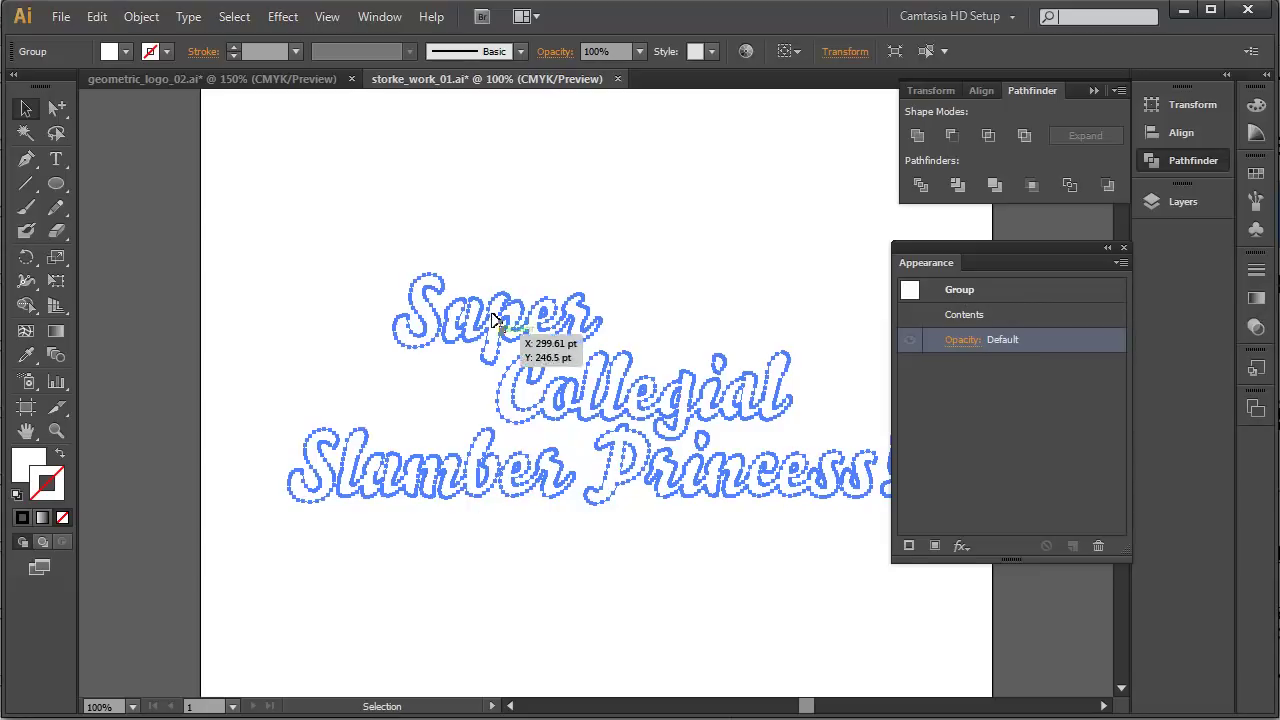
key(Delete)
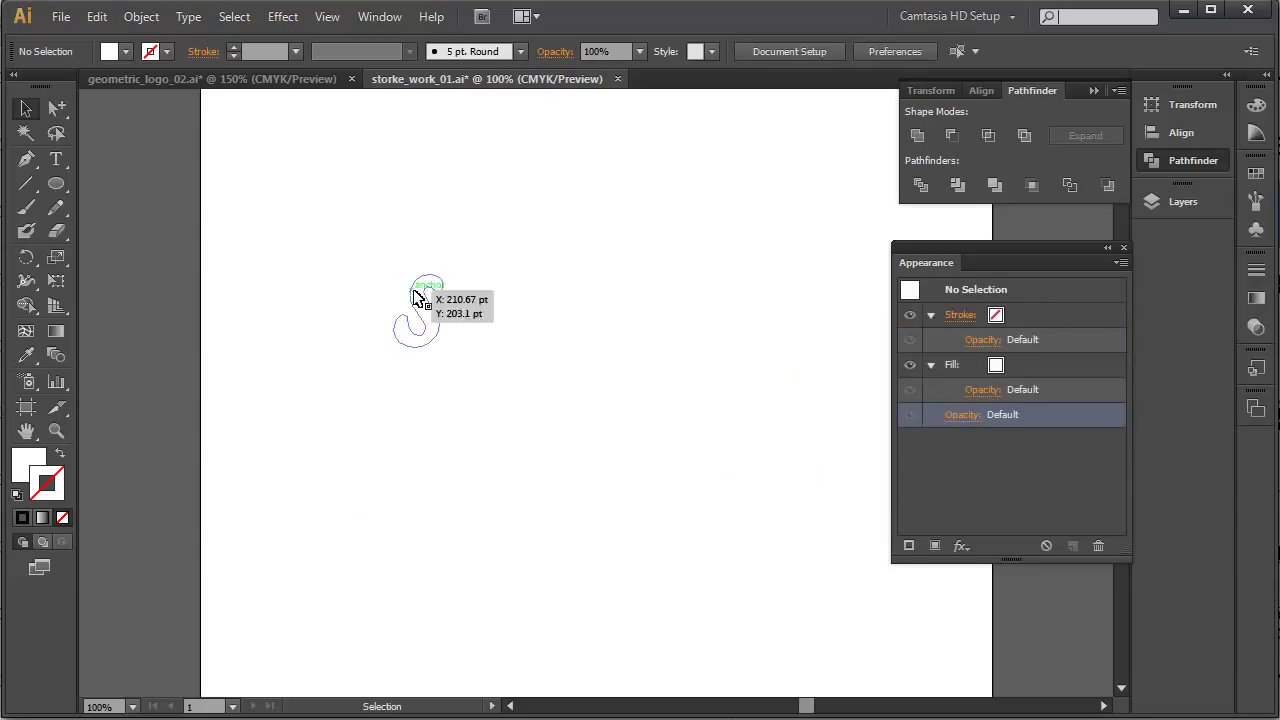
Undo the deletion, target the Group in Appearance and open the panel's options menu
key(ctrl+z)
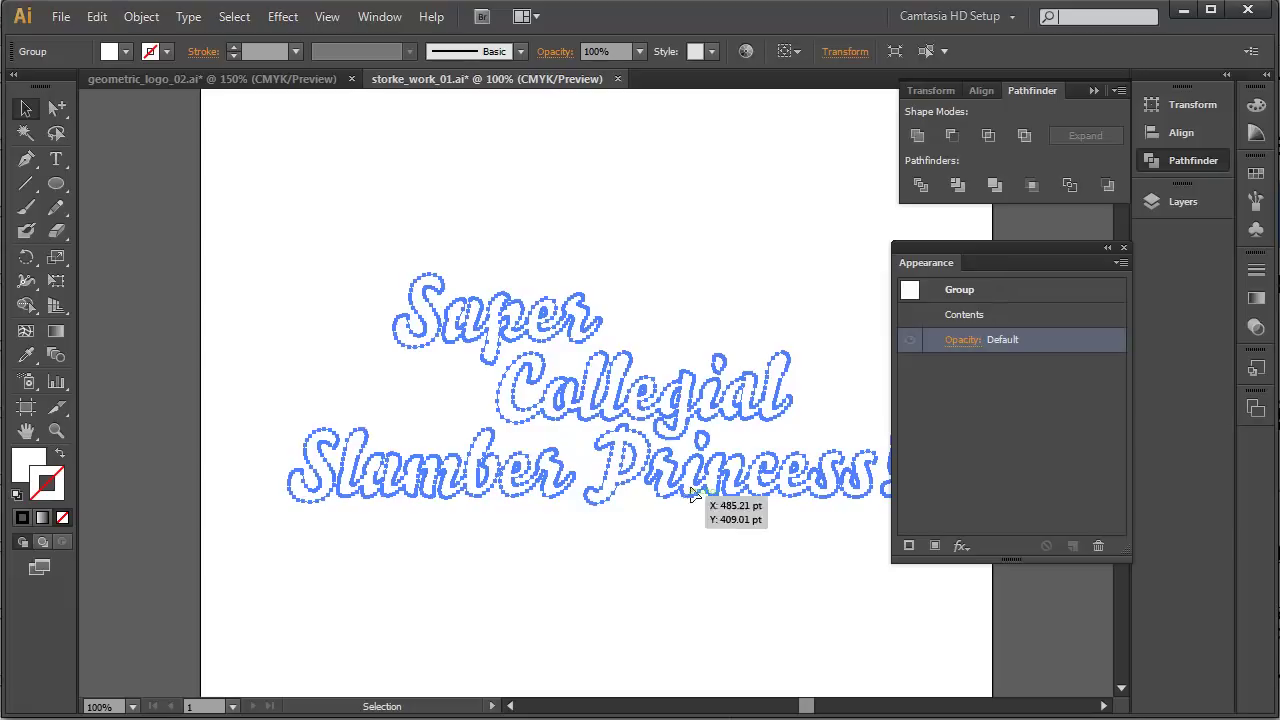
click(995, 289)
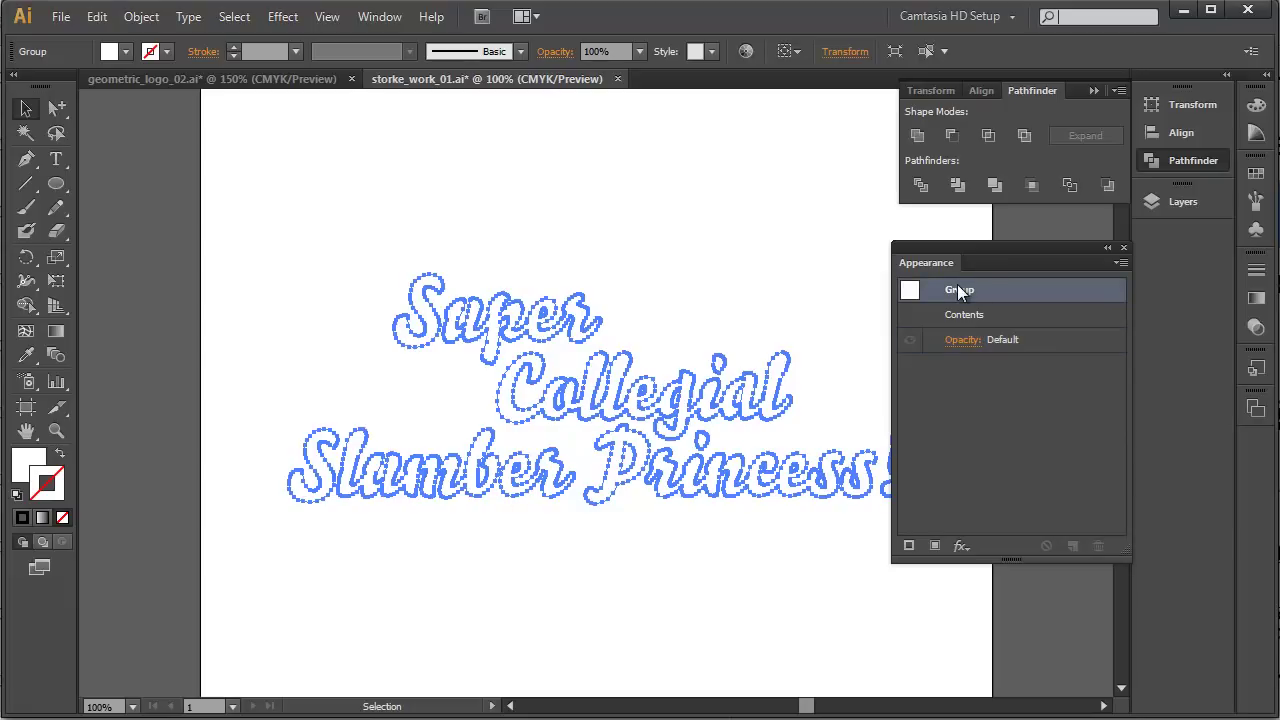
click(1121, 263)
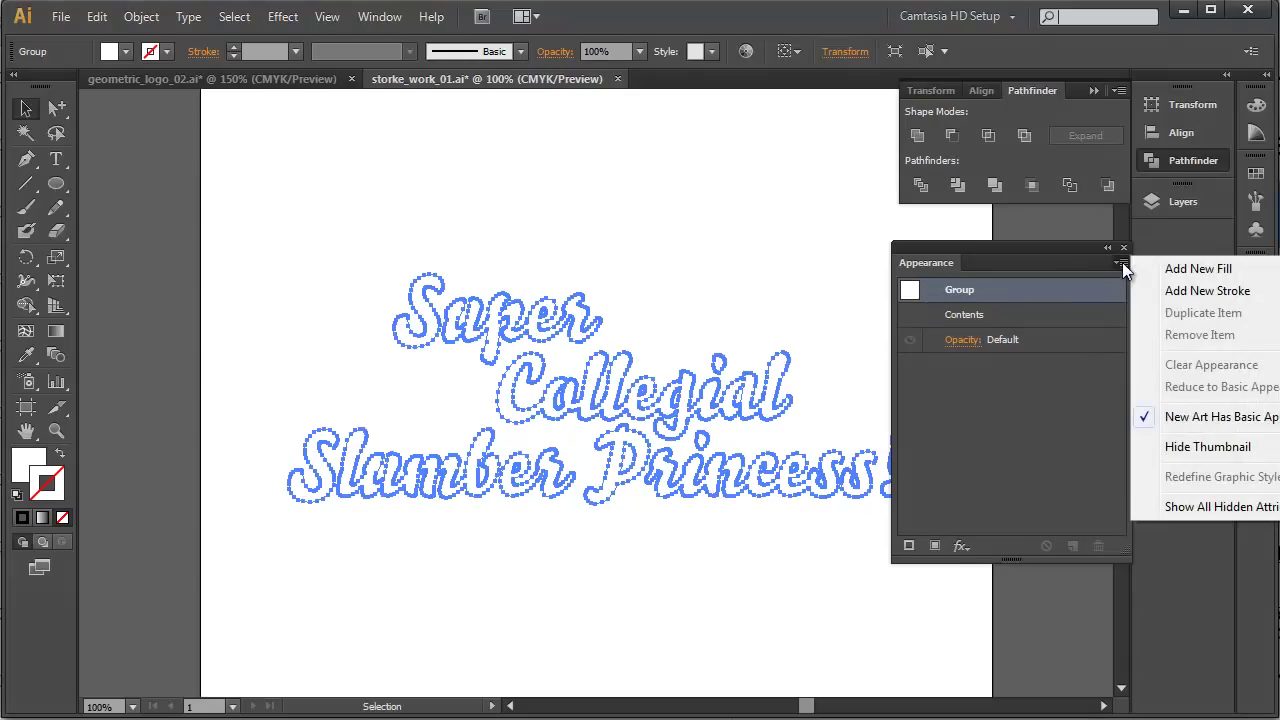
Add a new White fill and a Black stroke to the lettering group
click(1204, 267)
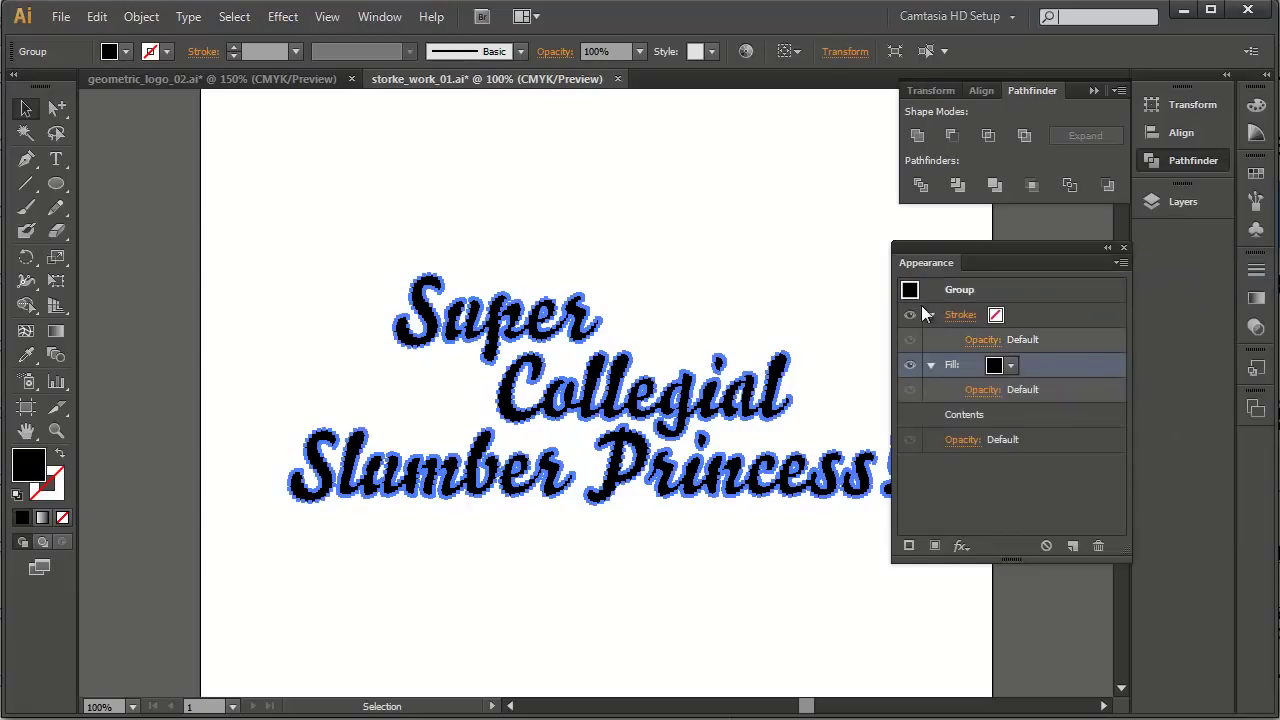
click(994, 365)
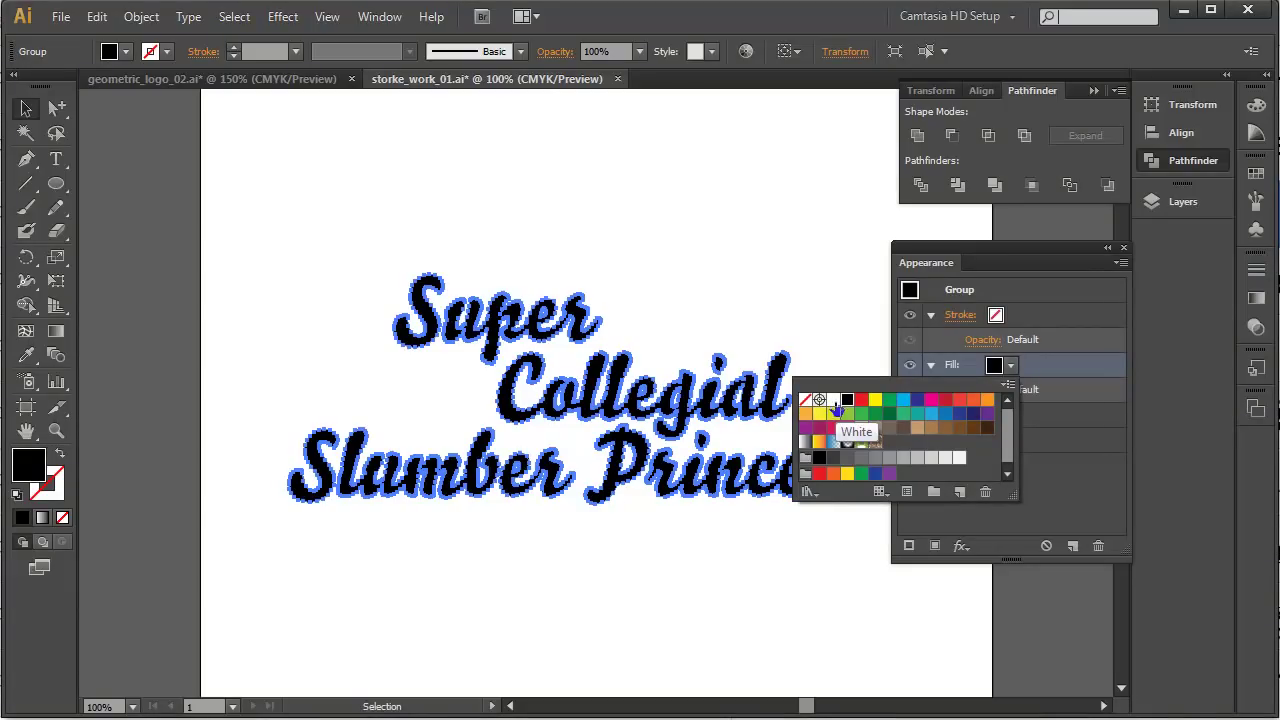
click(834, 401)
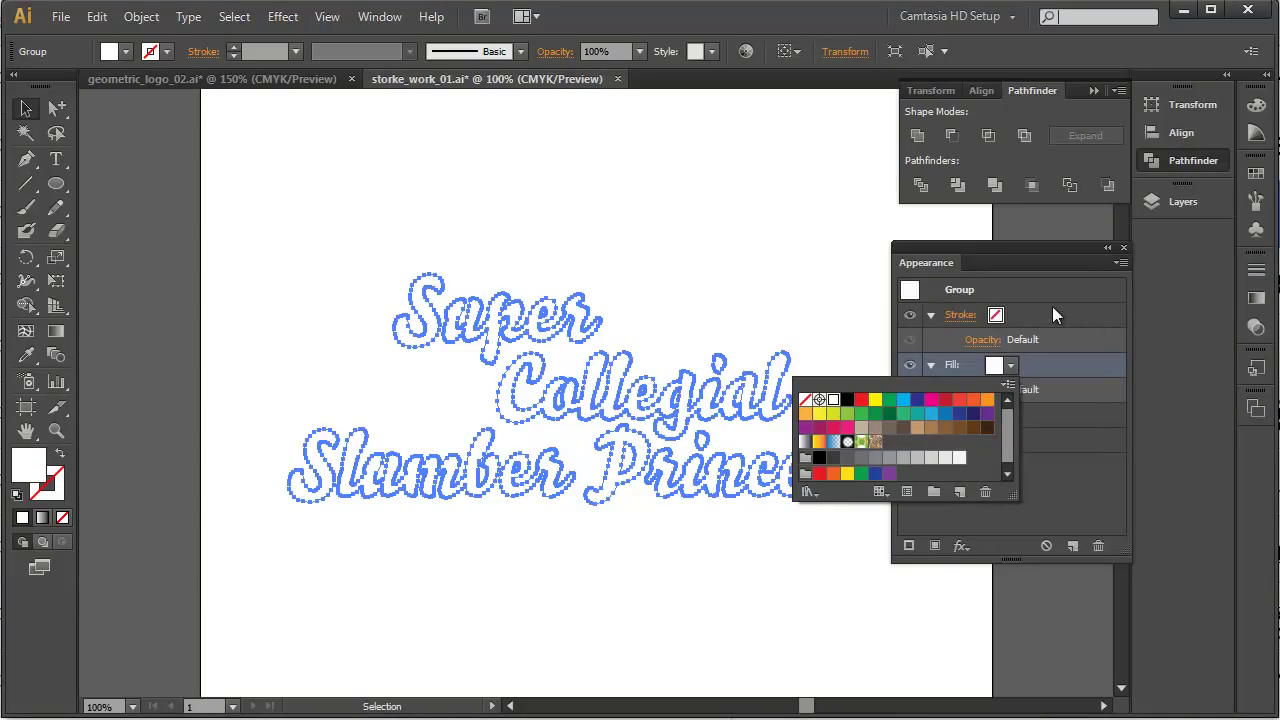
click(995, 316)
click(1010, 318)
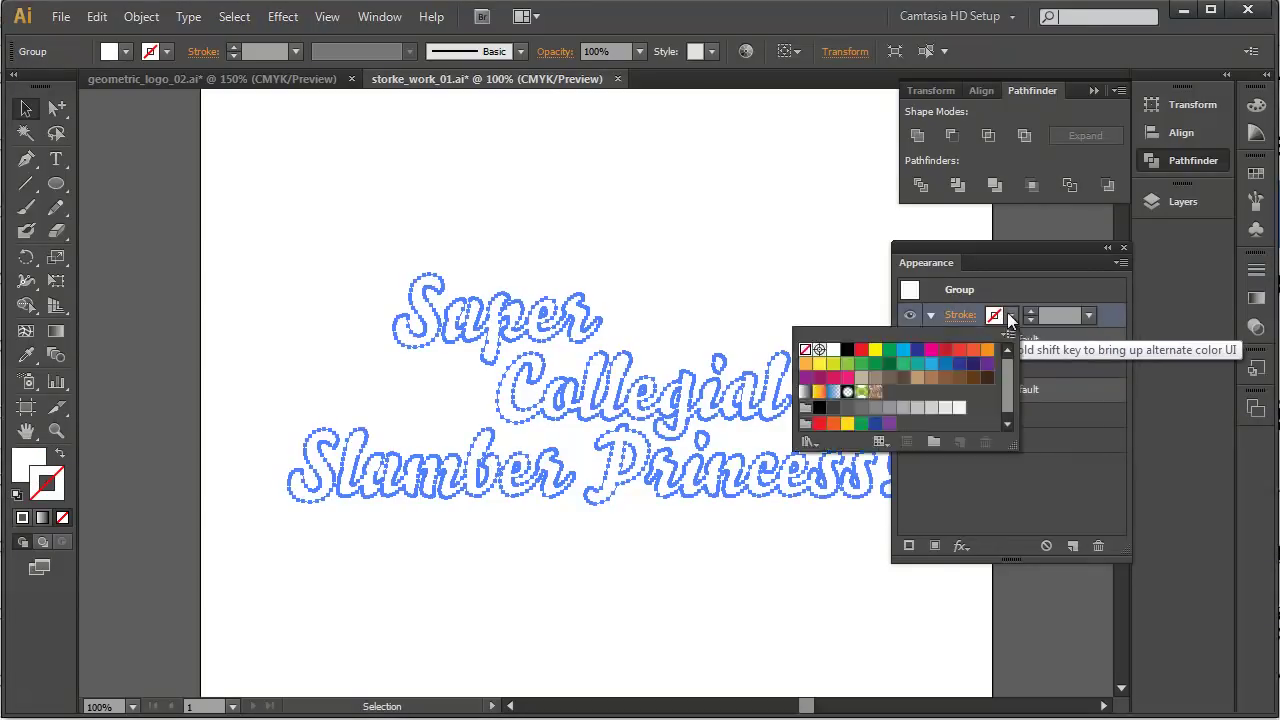
click(847, 349)
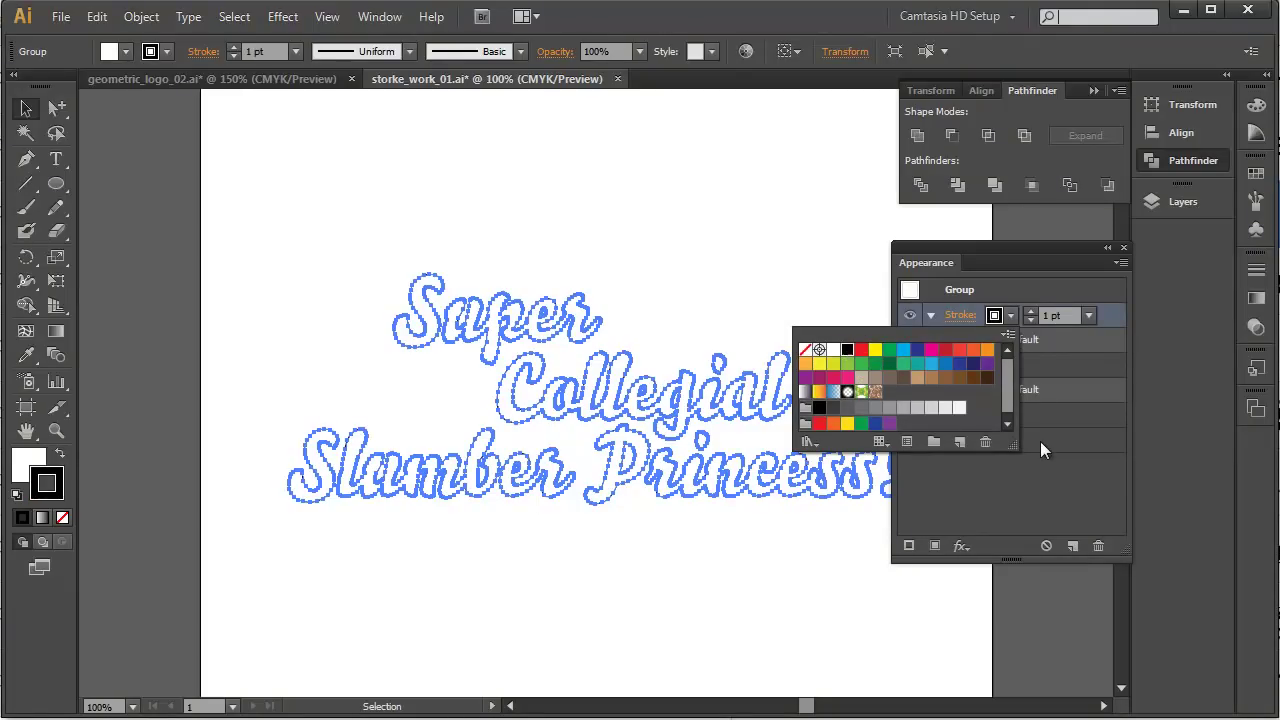
Raise the stroke weight to 6 pt and move the stroke beneath the fill
click(1032, 312)
click(1032, 312)
click(1031, 311)
click(1031, 311)
click(1031, 311)
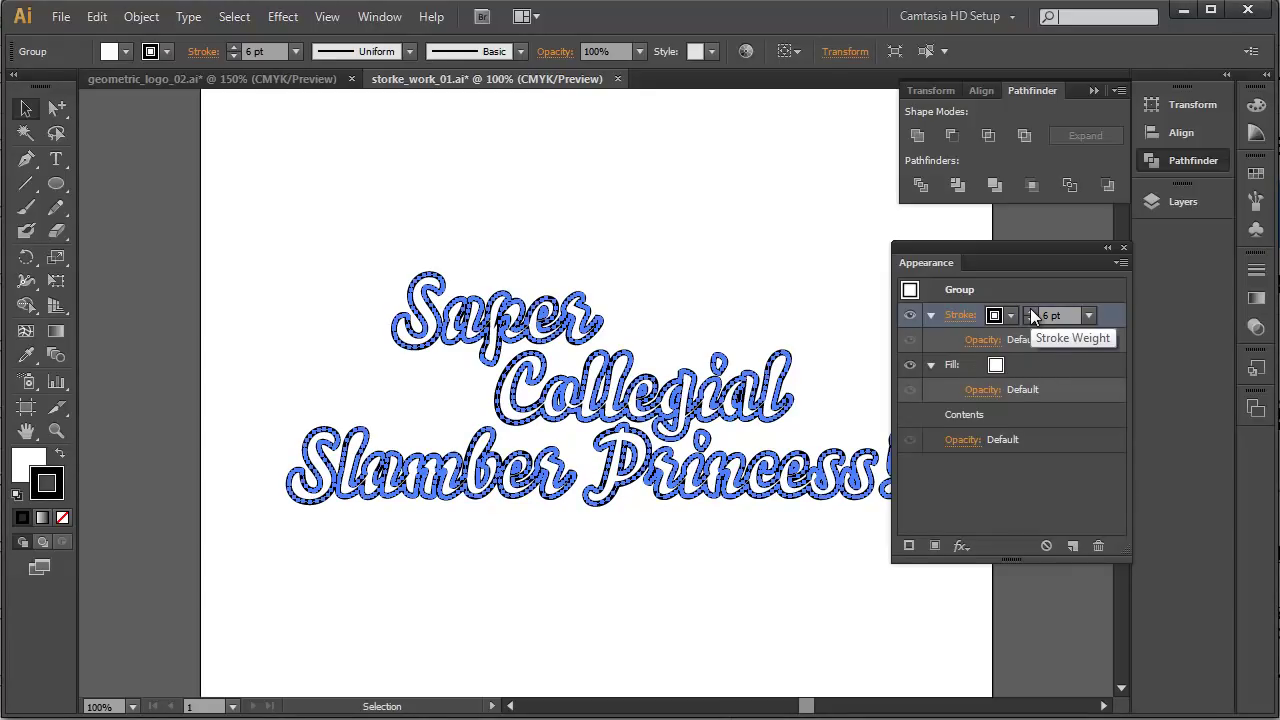
click(1031, 311)
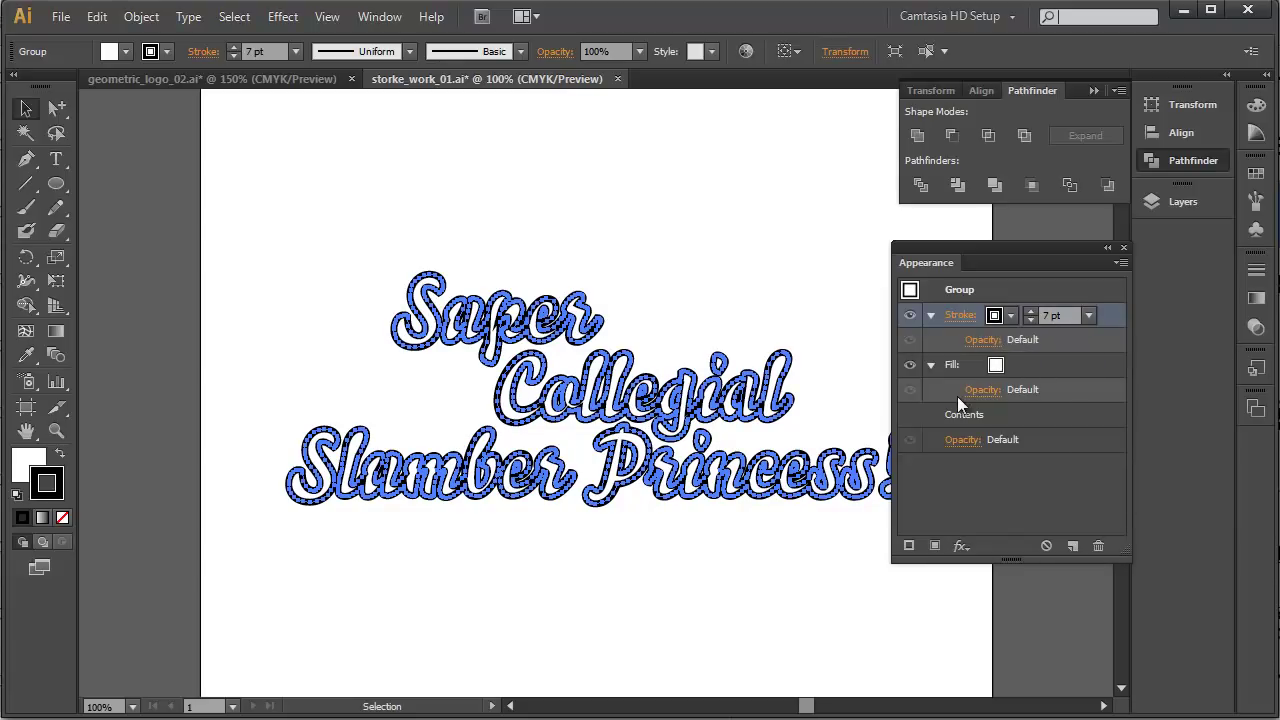
drag(1108, 314, 1090, 407)
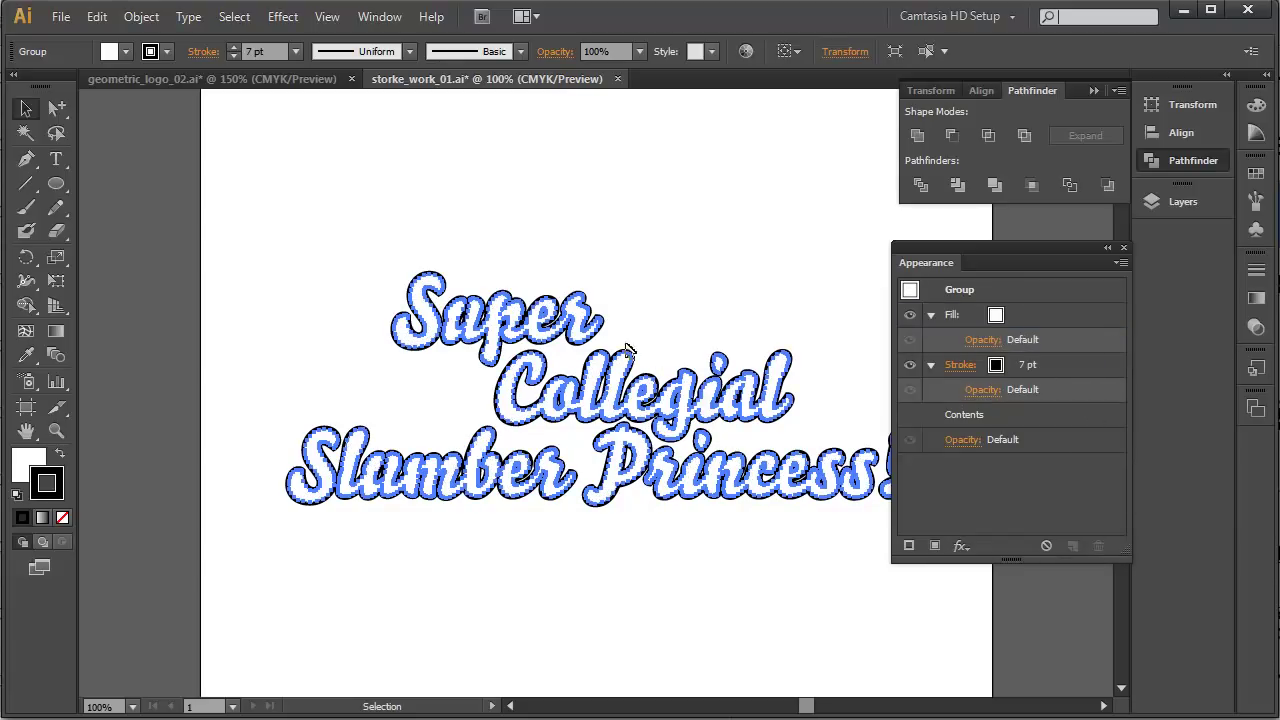
Thicken the lettering's black outline to 12 pt
click(686, 310)
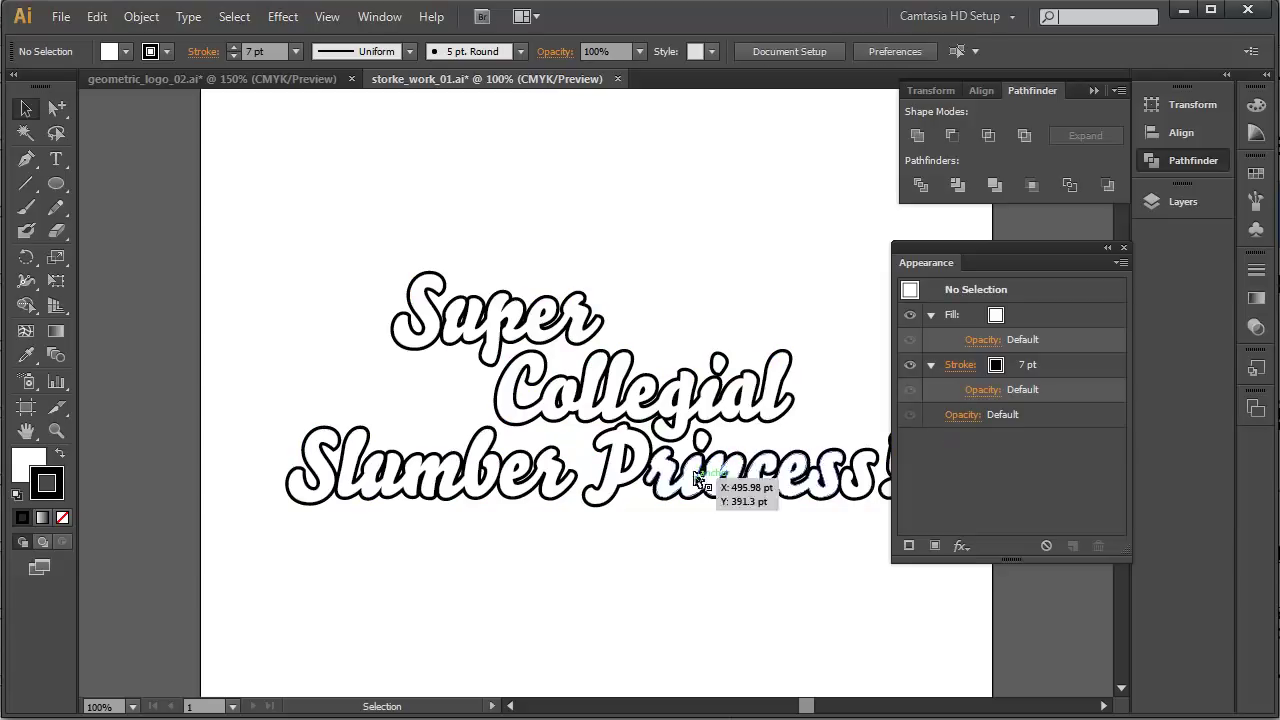
click(721, 401)
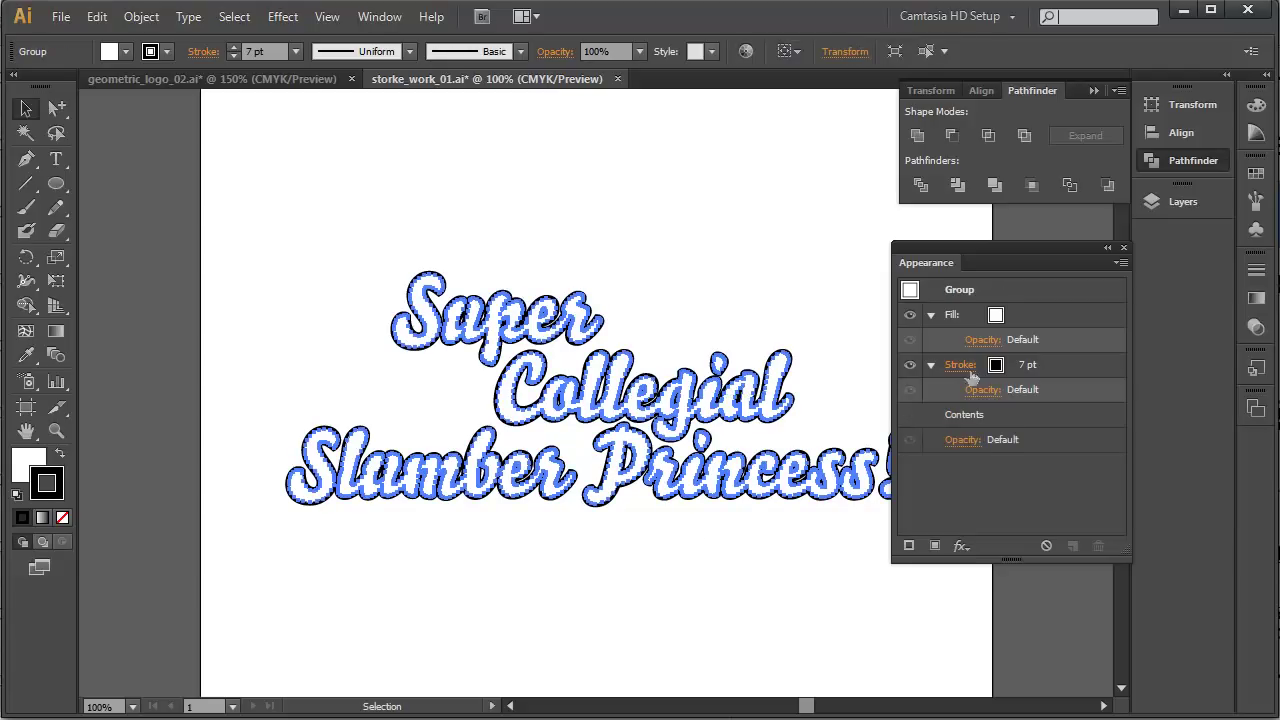
click(1028, 361)
click(1030, 361)
click(1030, 361)
click(1031, 362)
click(1031, 362)
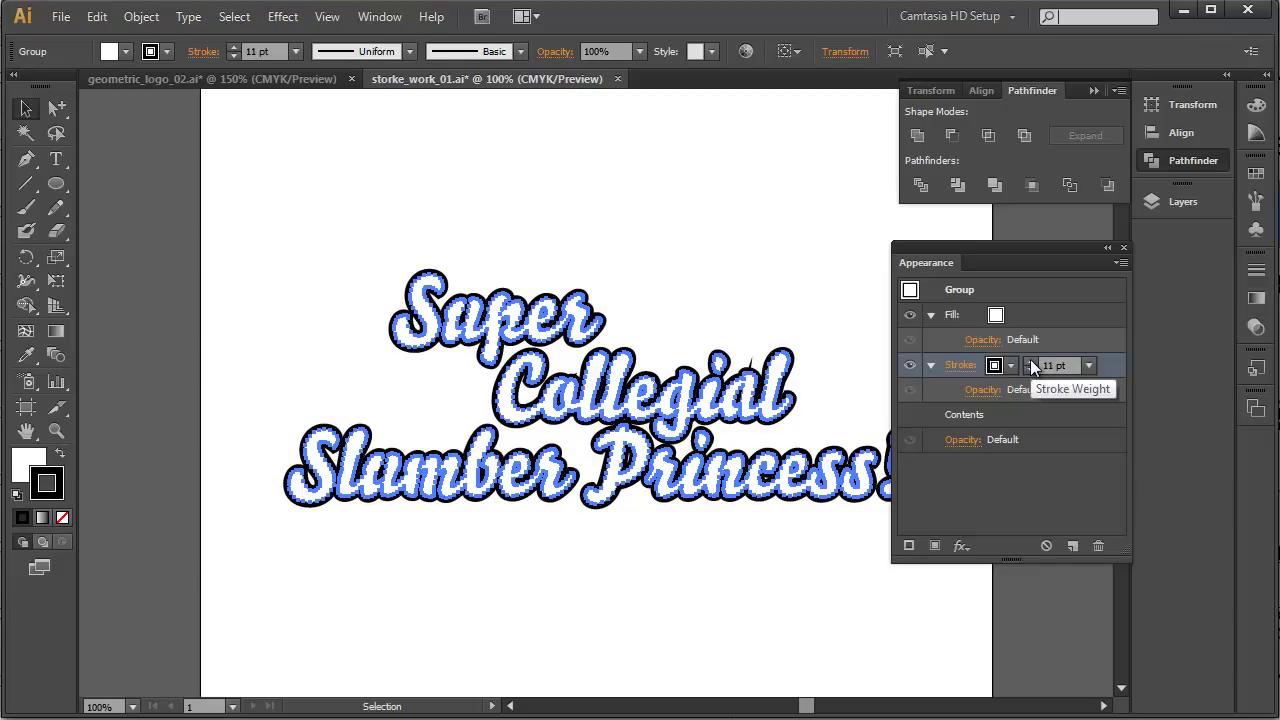
click(1031, 362)
click(698, 280)
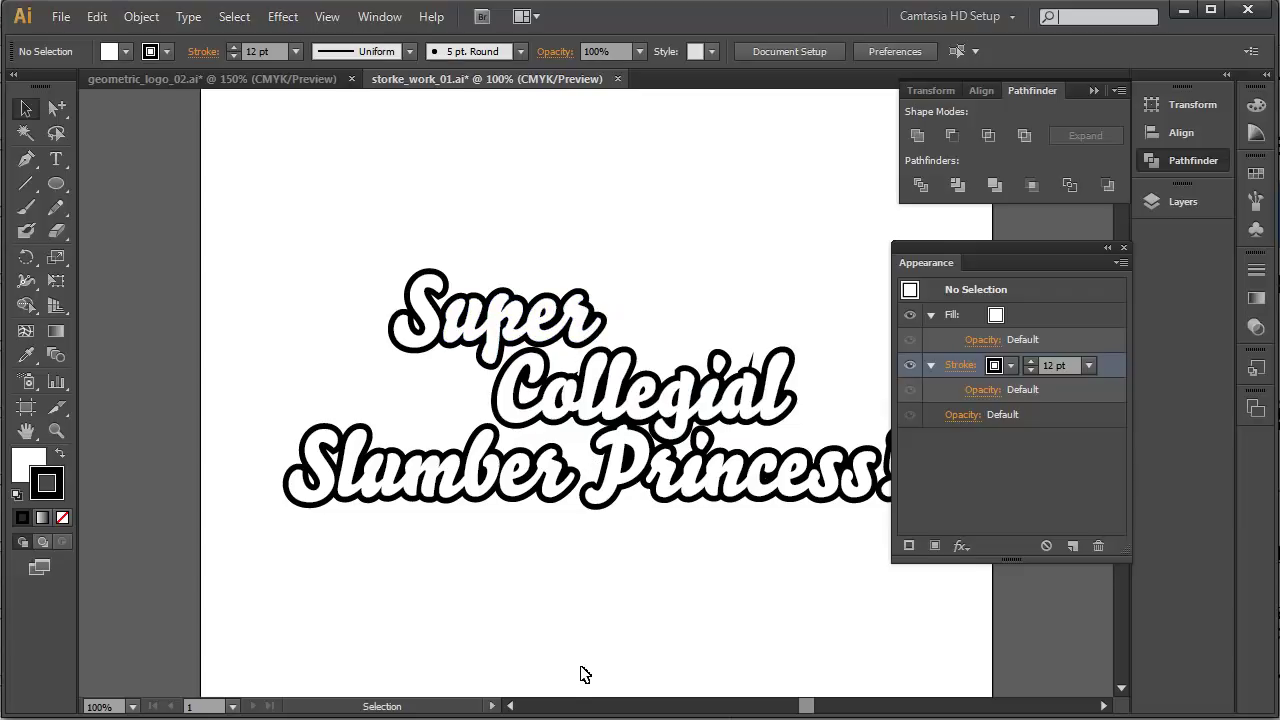
Zoom in on the top of Collegial and drag the inner path's top anchor right
key(ctrl+space)
drag(732, 325, 784, 400)
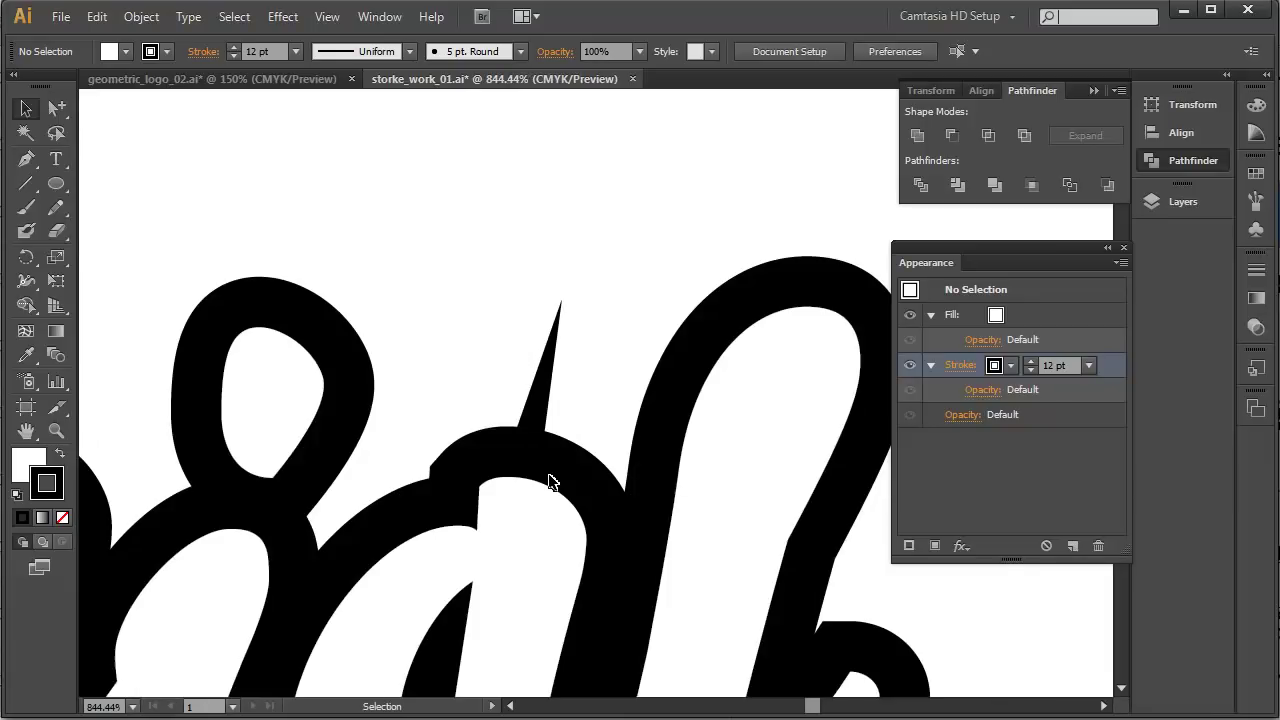
key(a)
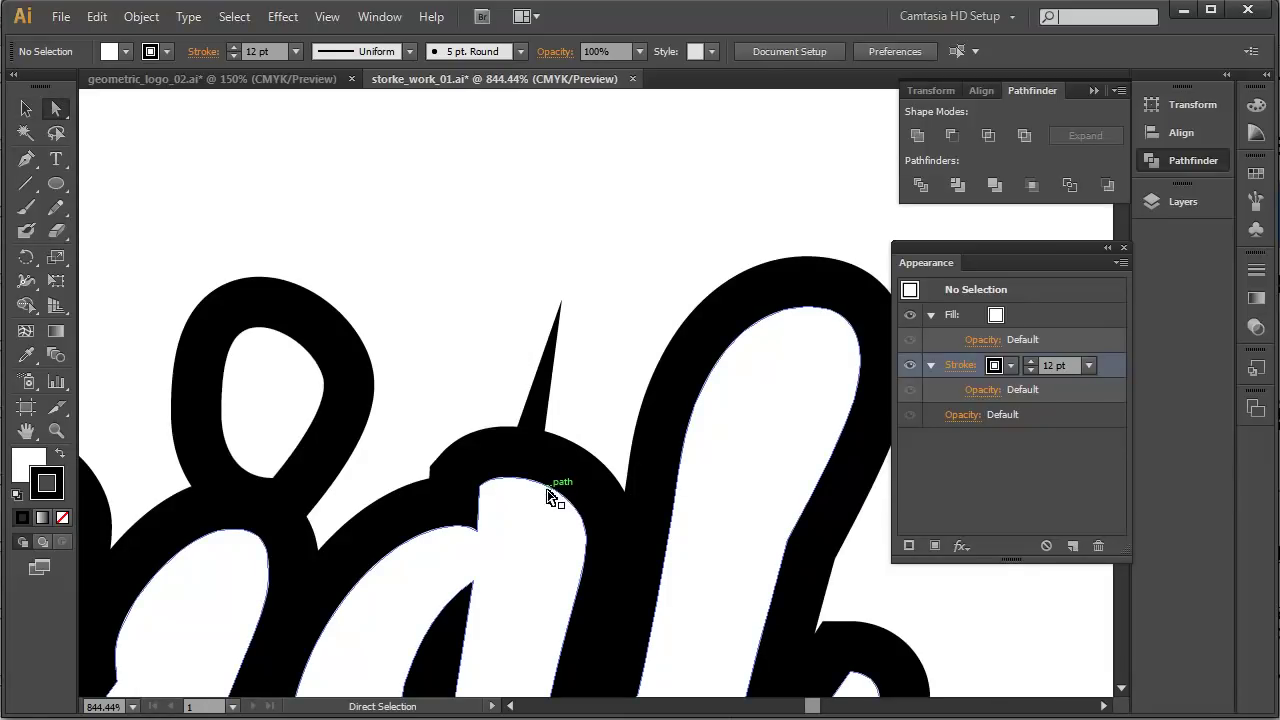
click(551, 490)
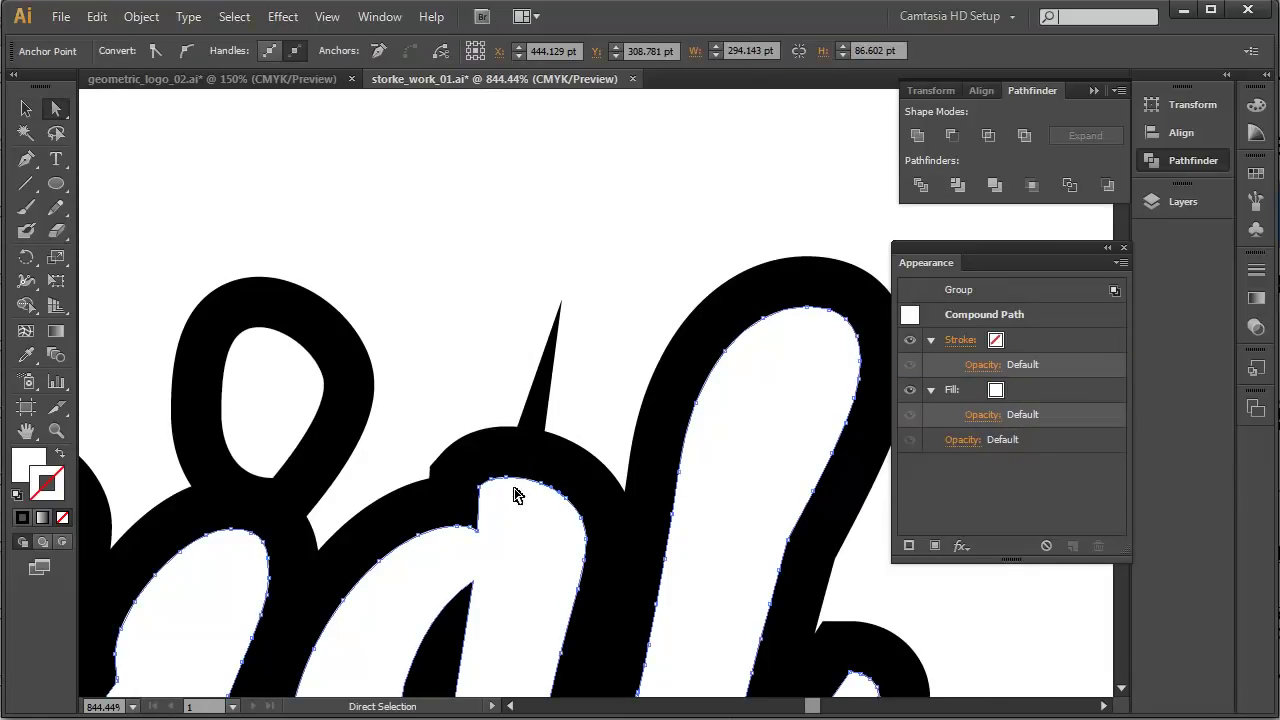
click(510, 483)
drag(510, 483, 543, 490)
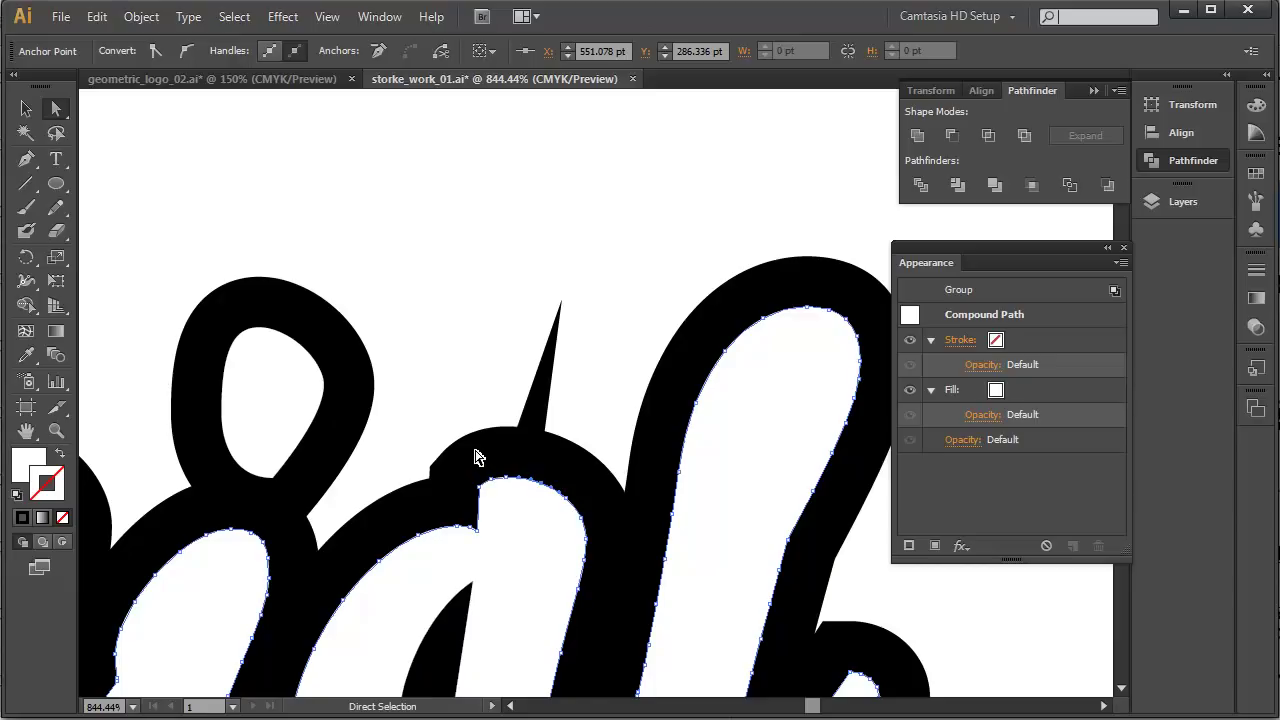
Simplify the anchors around the notch with Simplify at 82% curve precision
drag(468, 410, 604, 527)
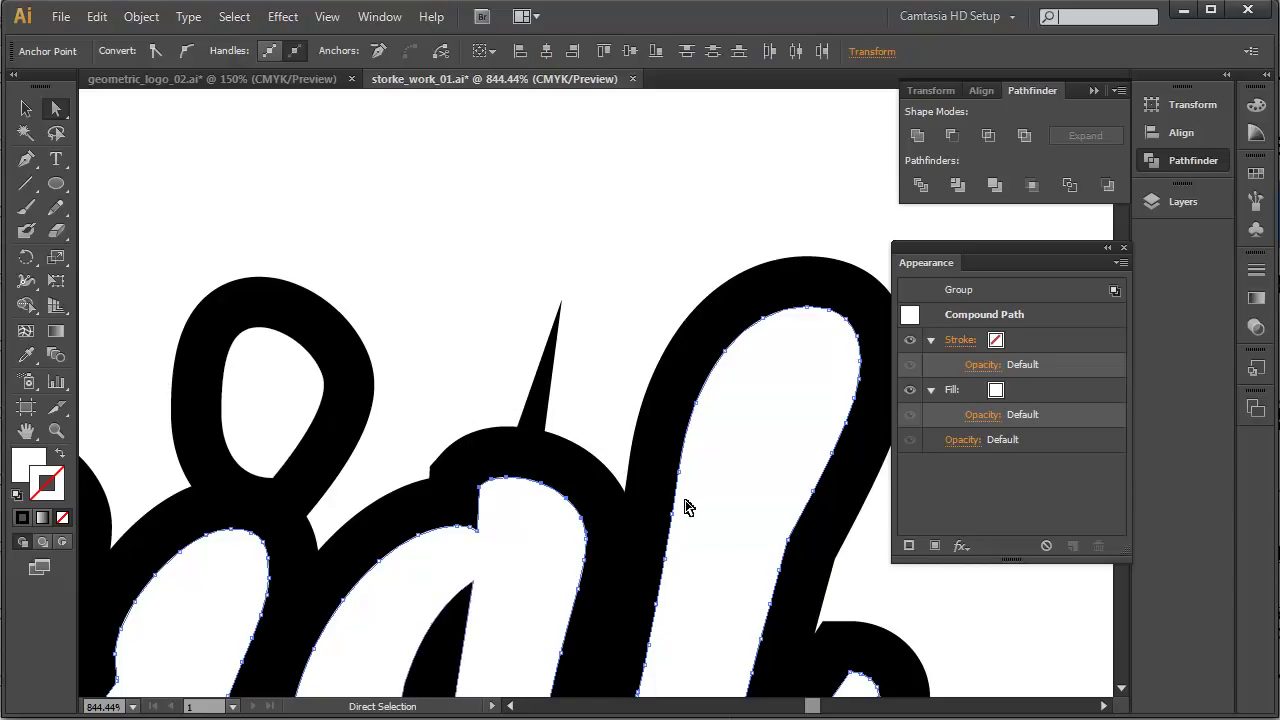
click(141, 17)
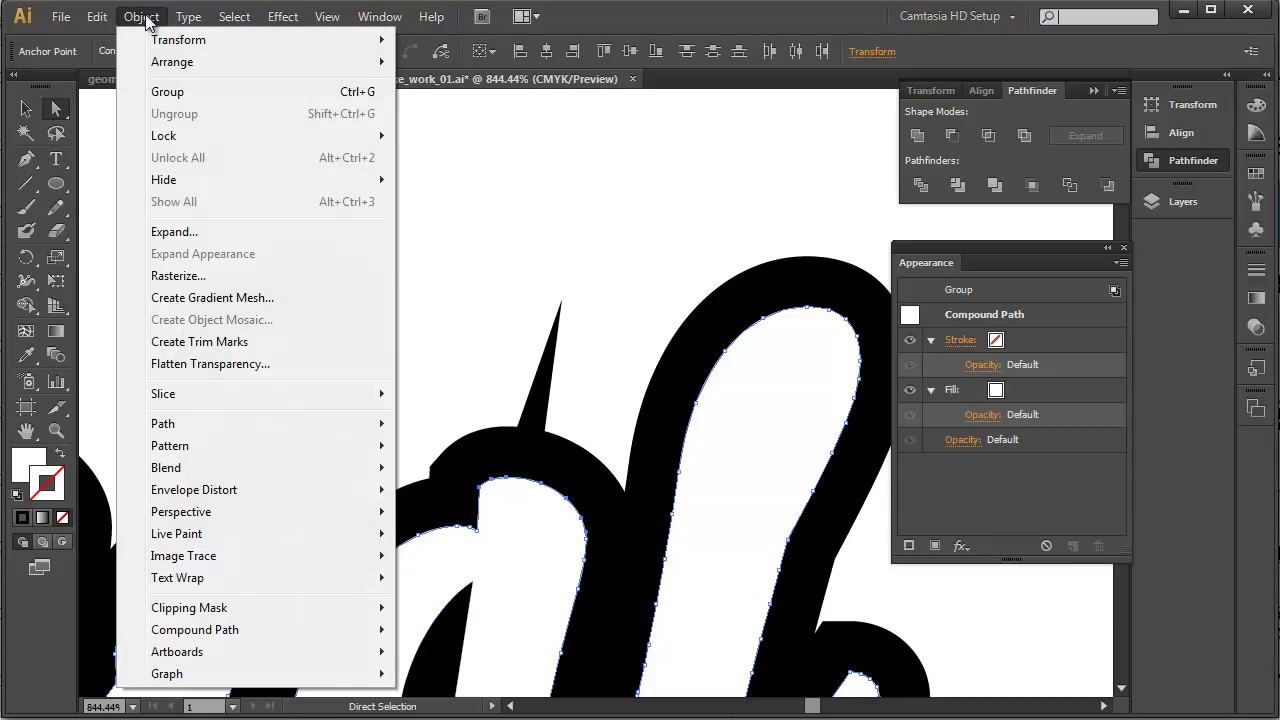
mouse_move(201, 426)
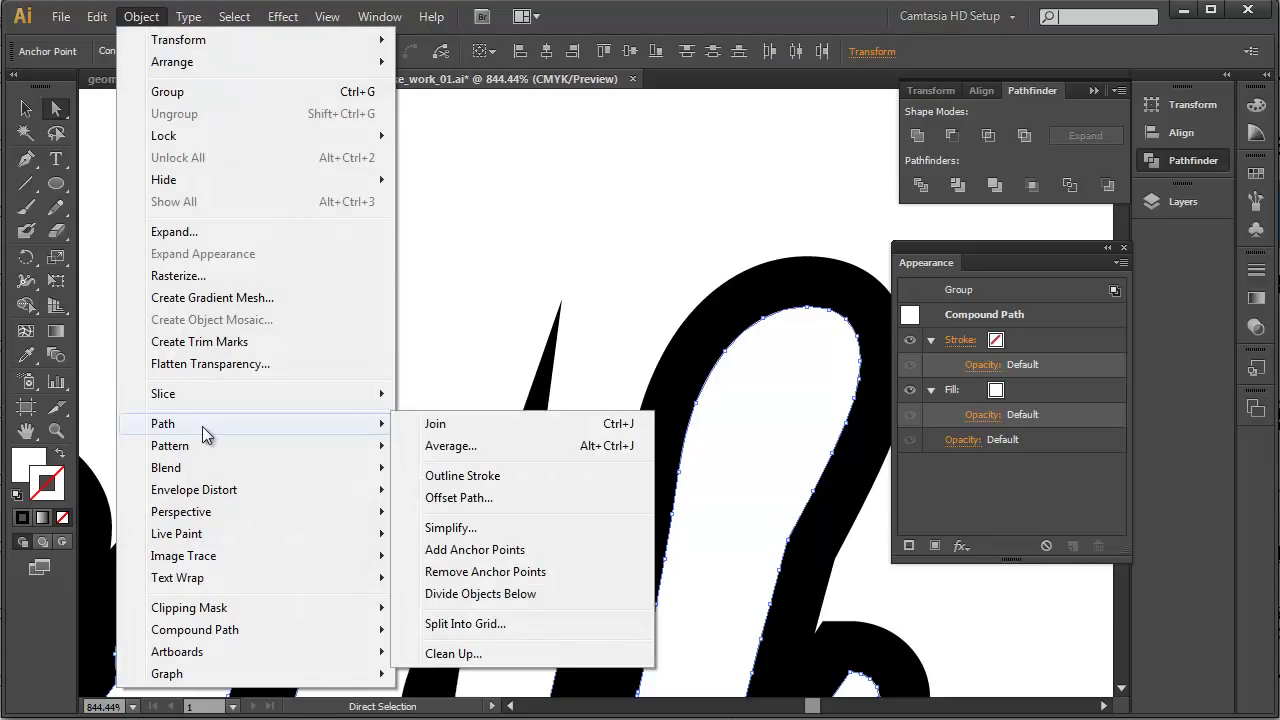
click(452, 526)
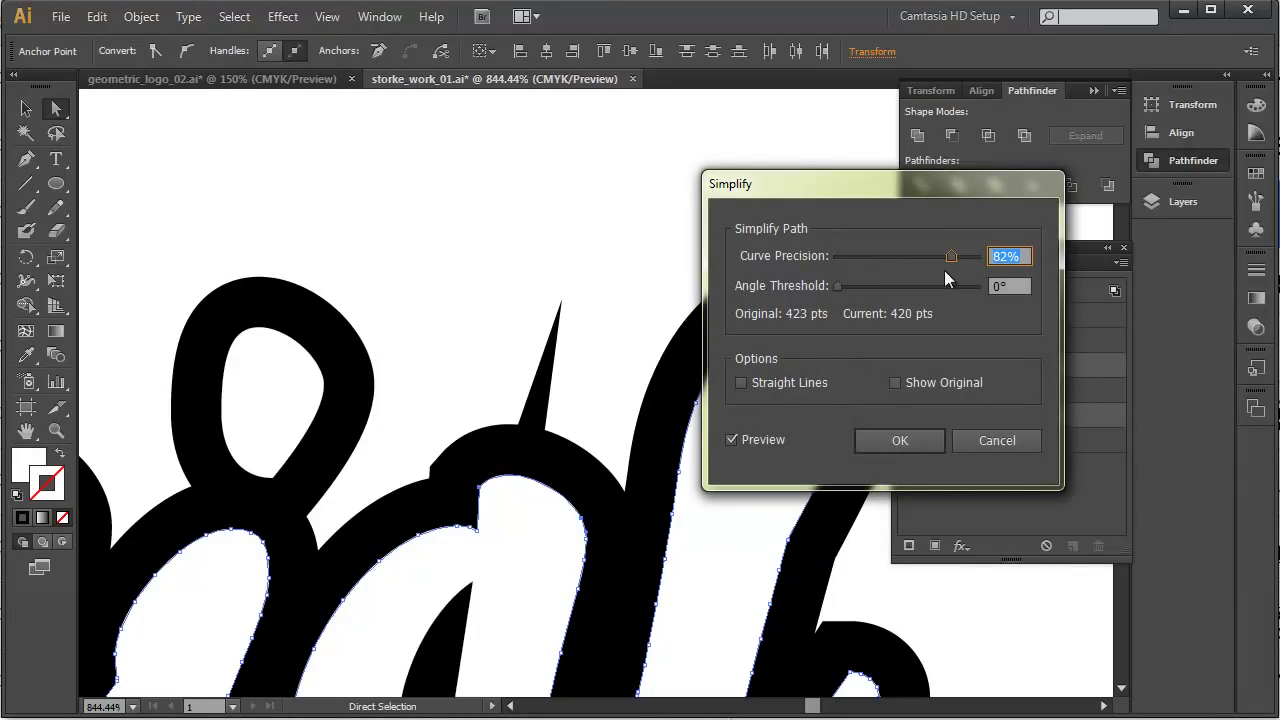
click(905, 441)
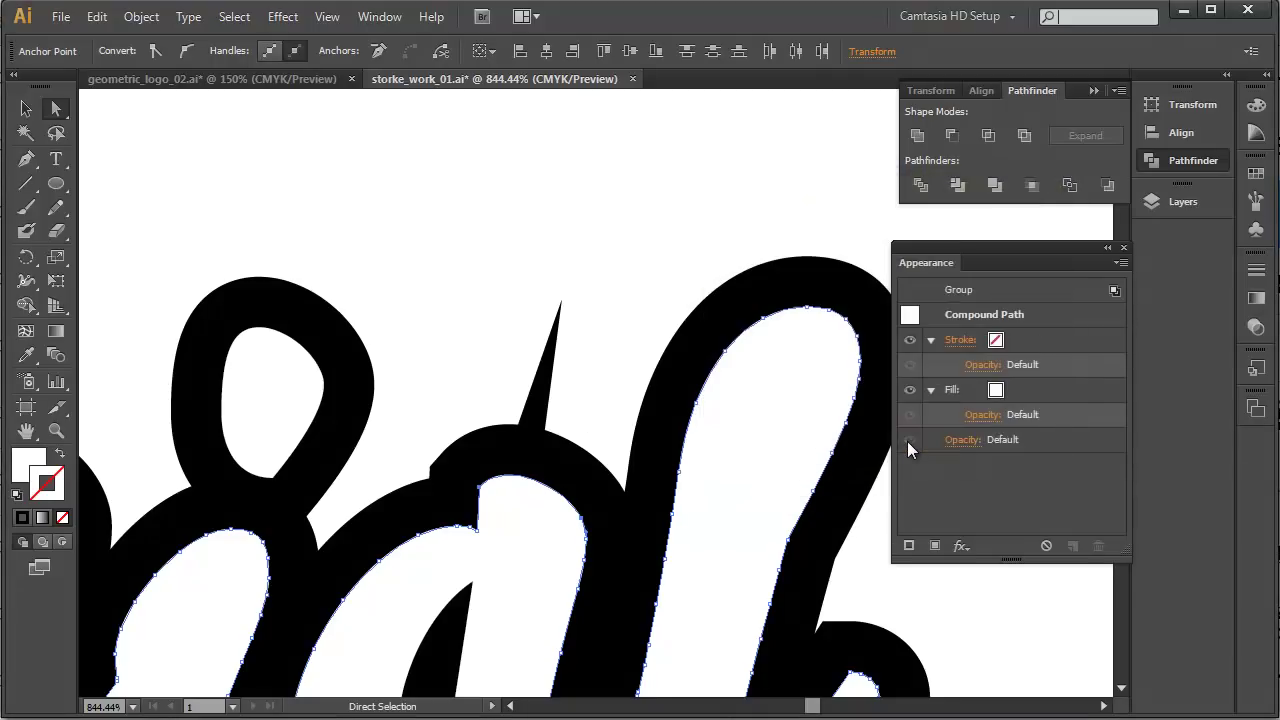
click(586, 228)
click(25, 109)
Select the lettering group, undoing an accidental move
click(570, 510)
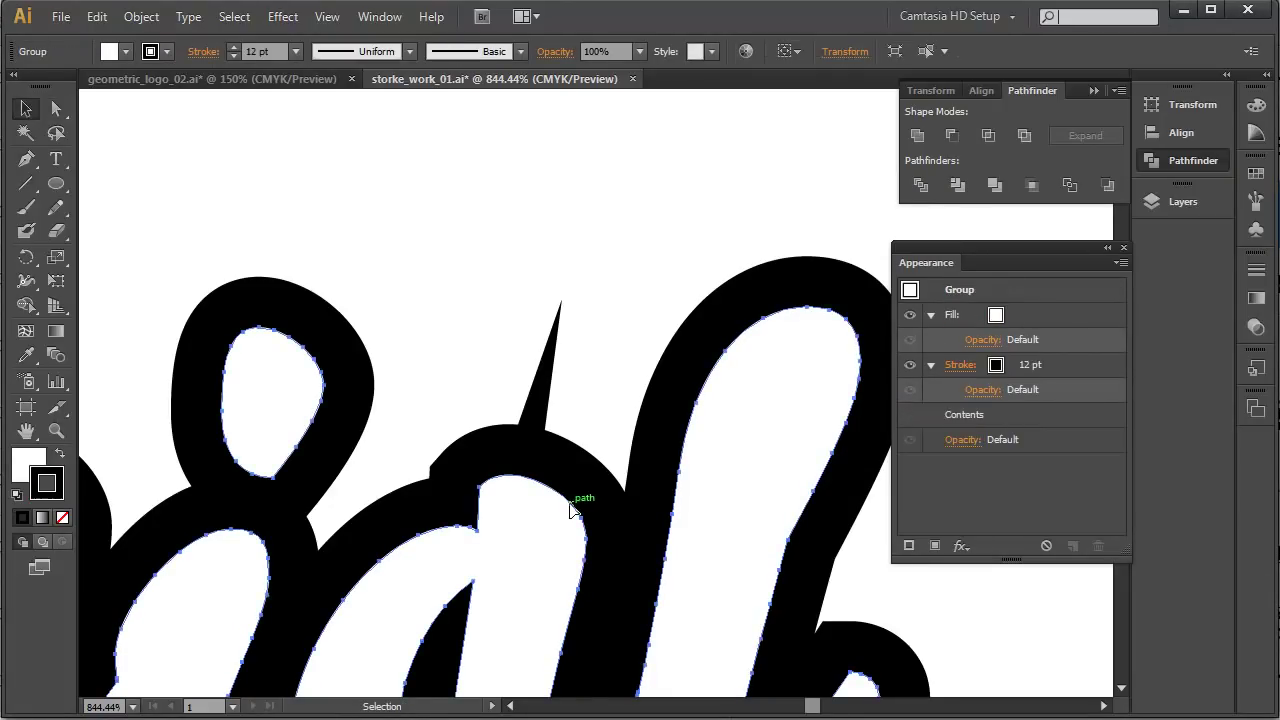
drag(570, 510, 417, 510)
key(ctrl+z)
click(175, 113)
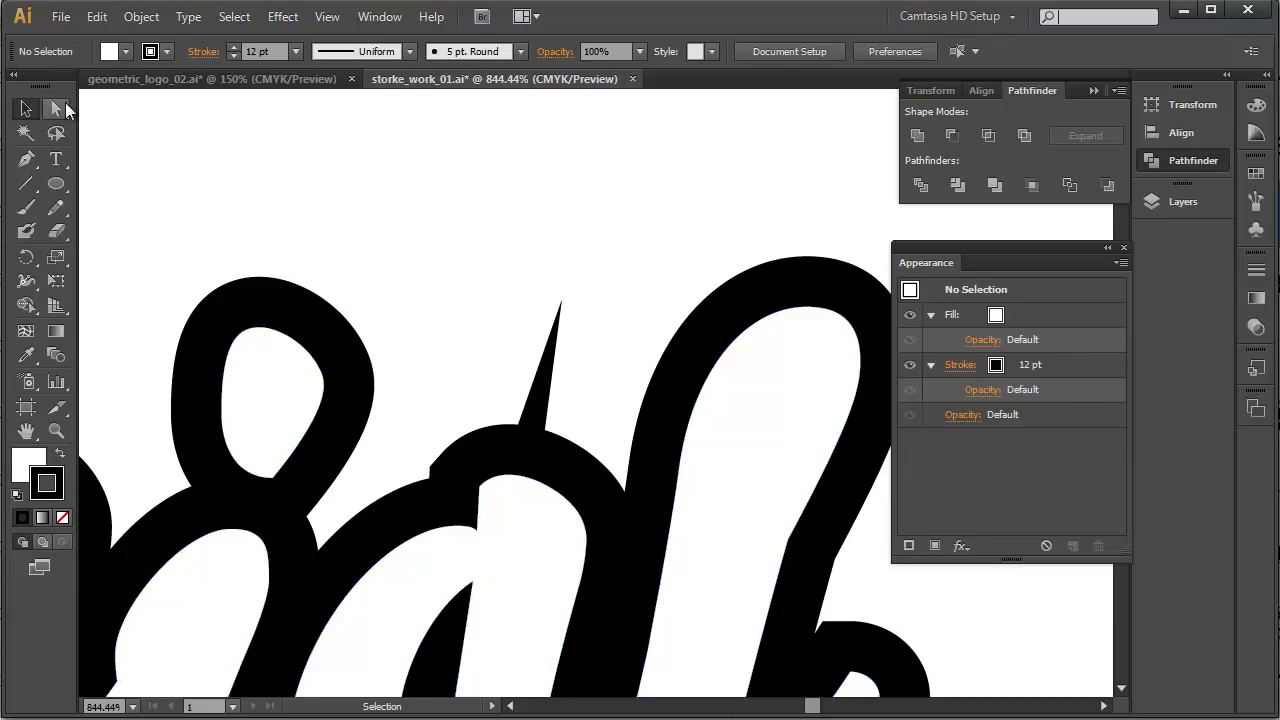
click(470, 614)
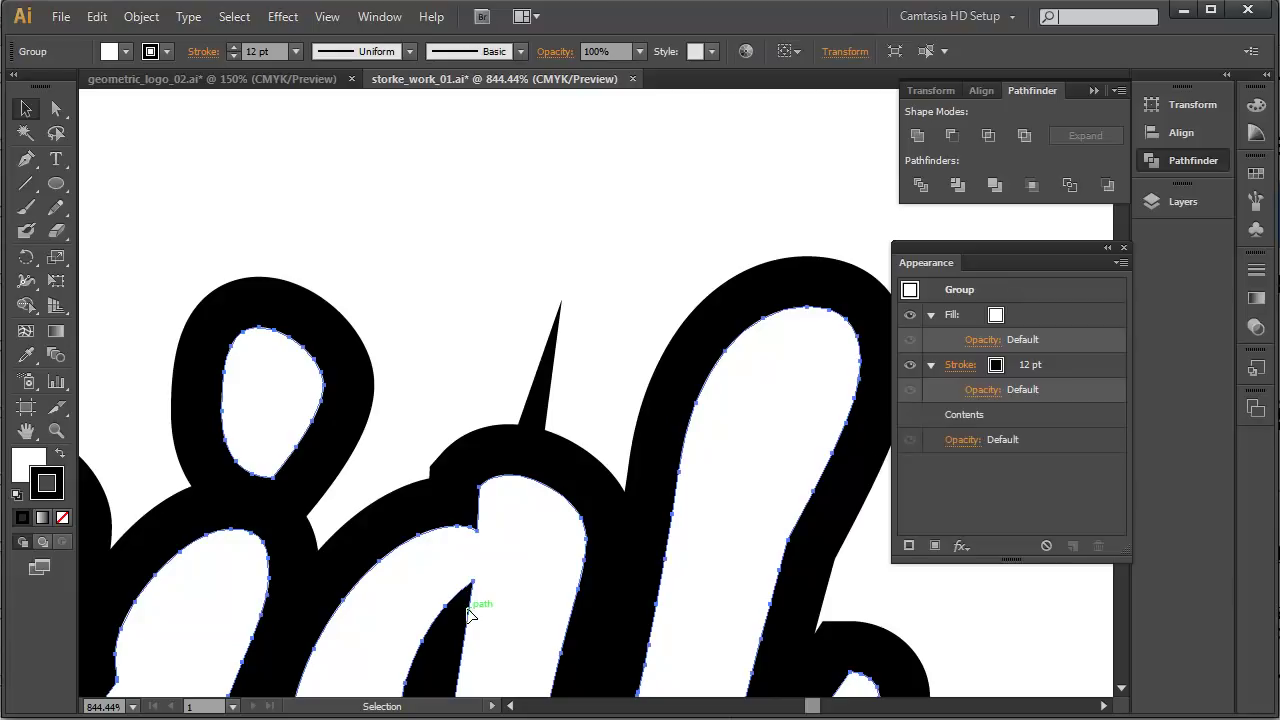
Set the outline stroke to Miter Join with a miter limit of 6
click(957, 367)
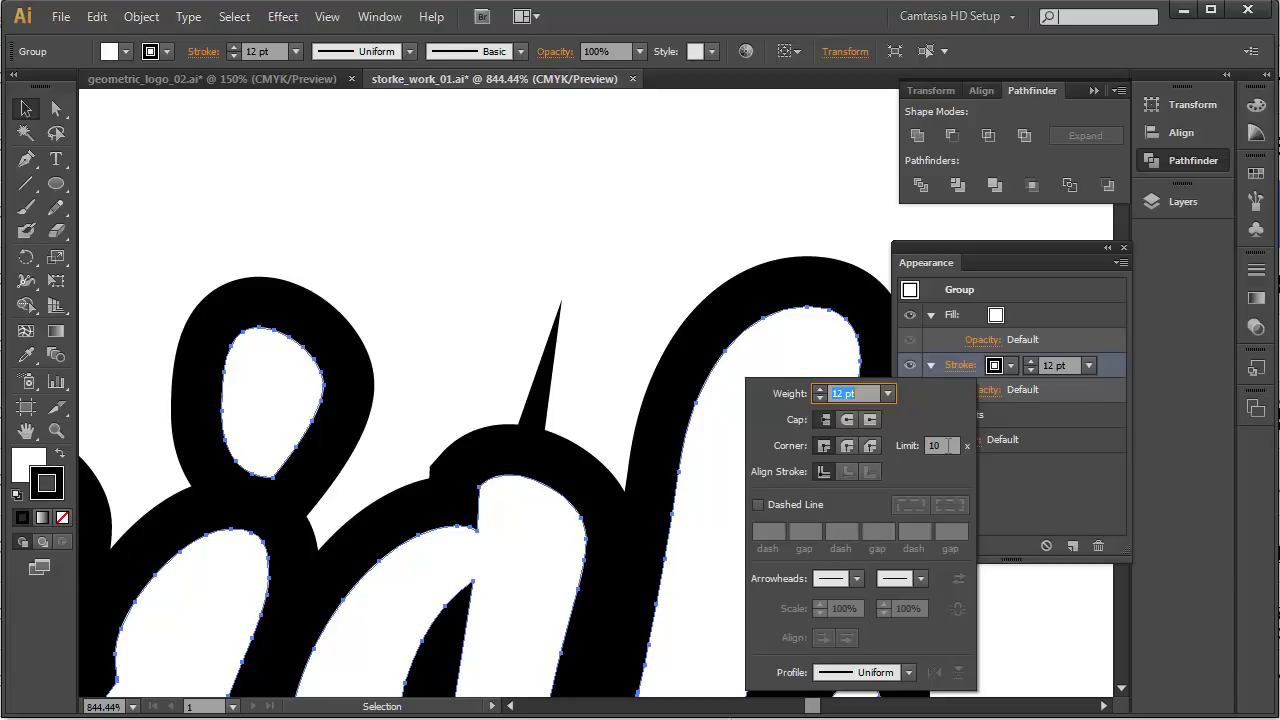
click(947, 446)
click(869, 447)
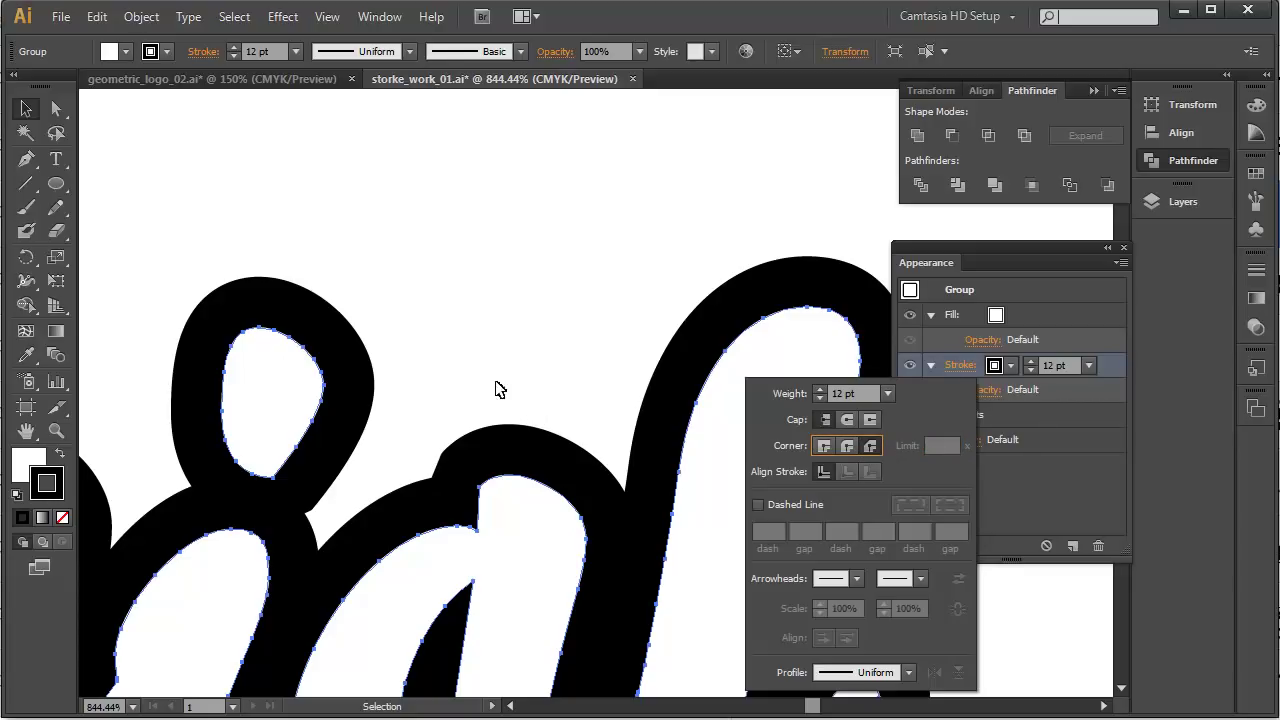
click(824, 447)
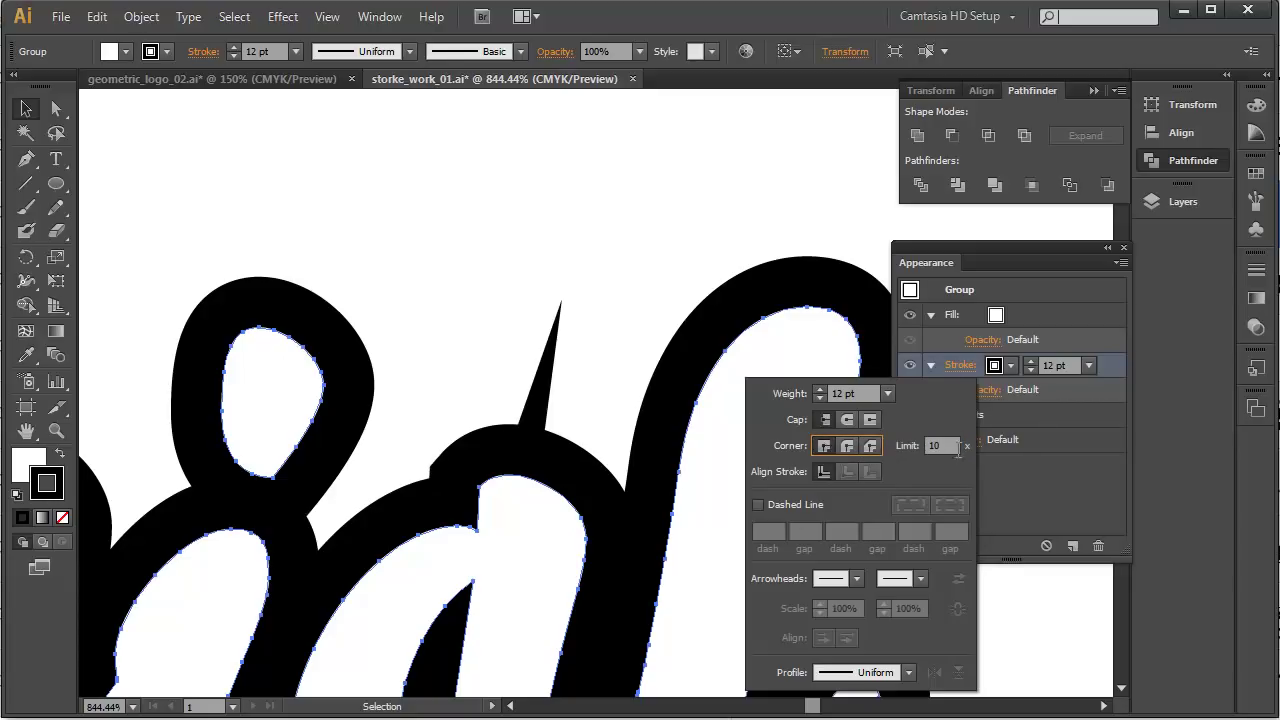
click(943, 446)
key(Down)
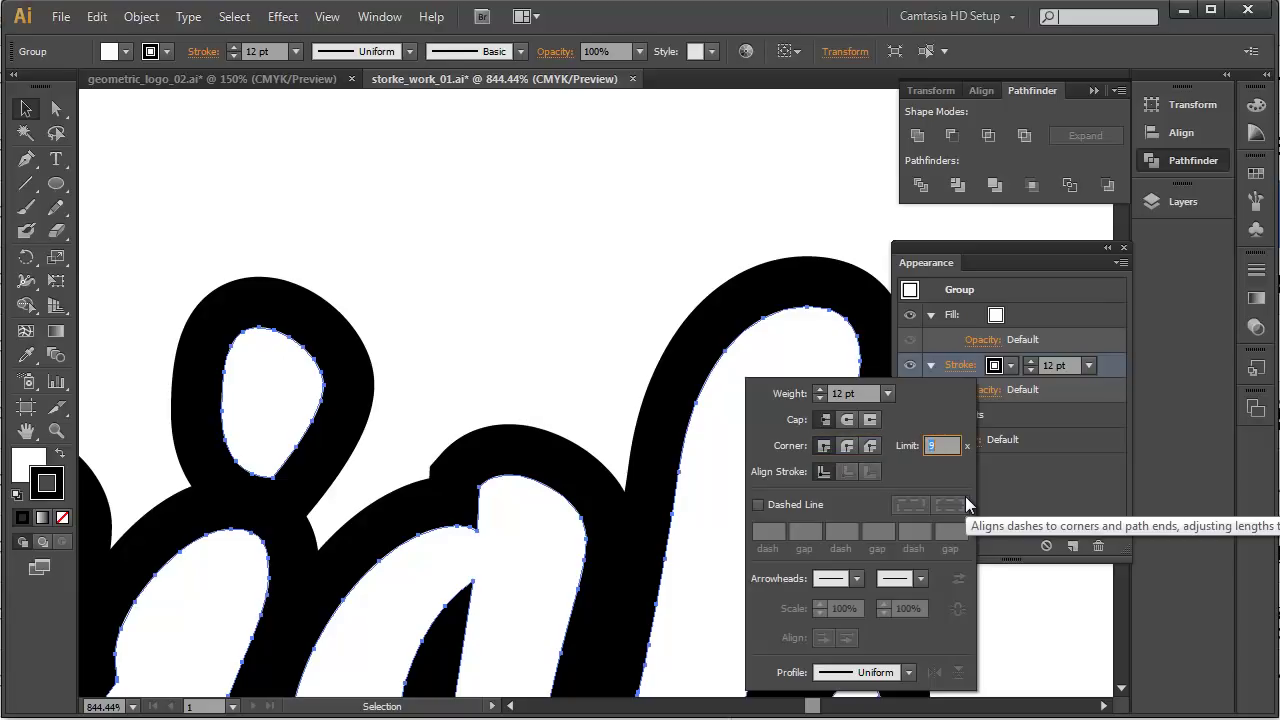
key(Down)
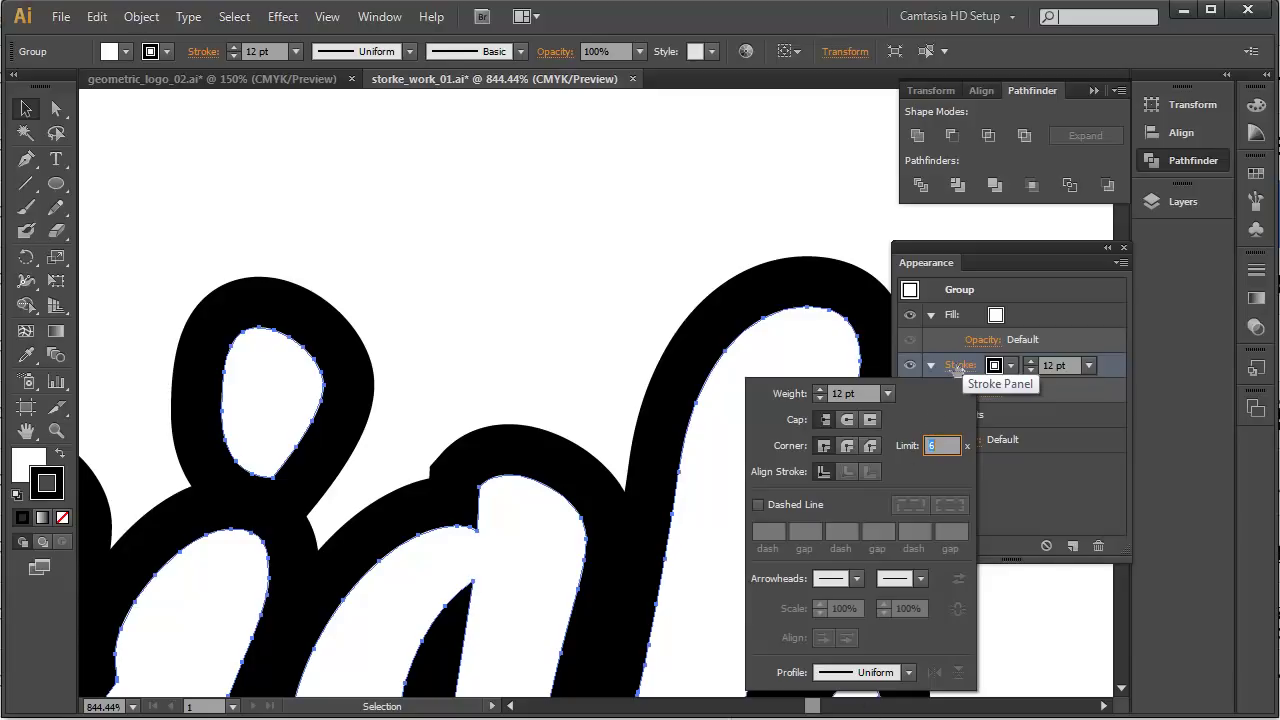
key(Escape)
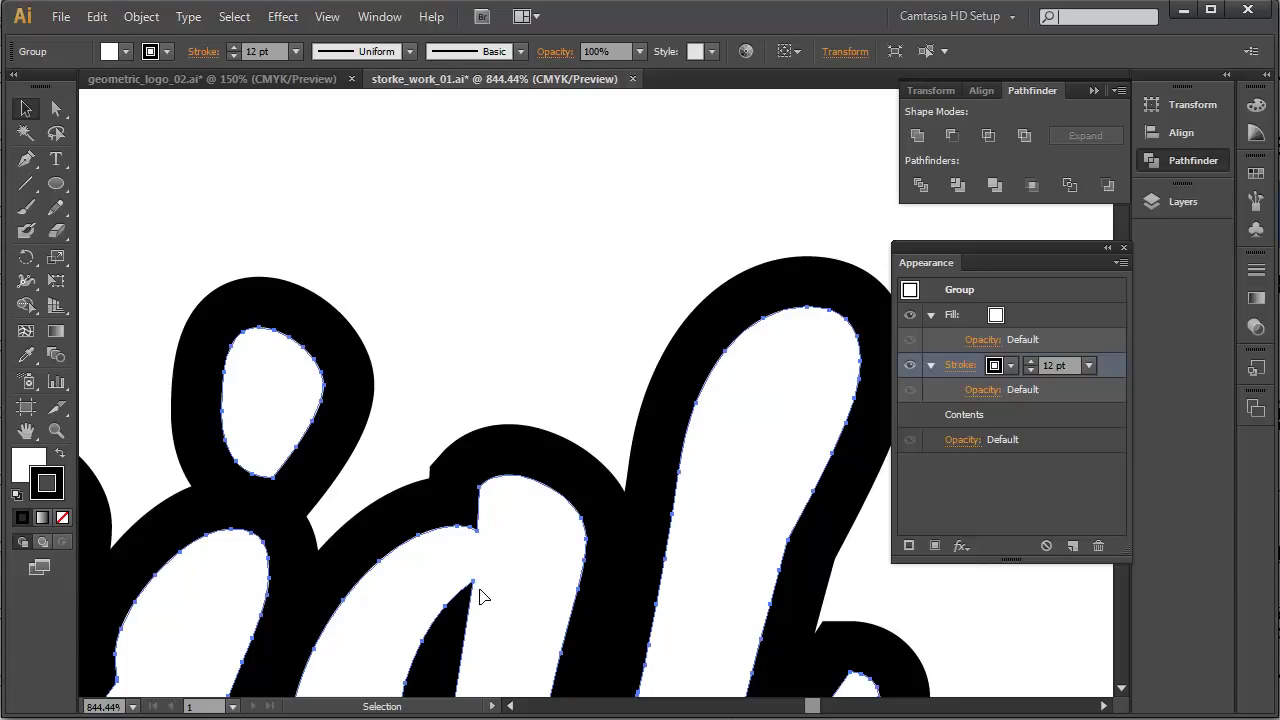
View the artwork at 100% and select the whole lettering group
drag(510, 632, 523, 486)
key(ctrl+1)
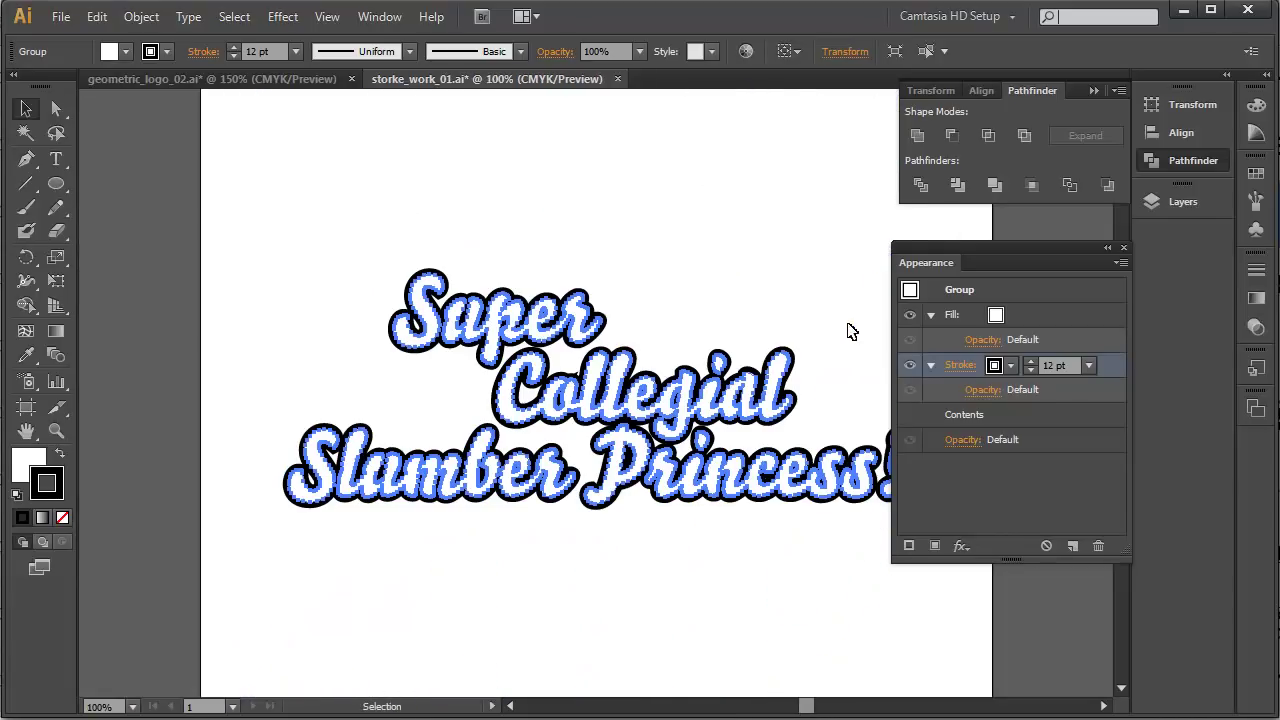
click(666, 160)
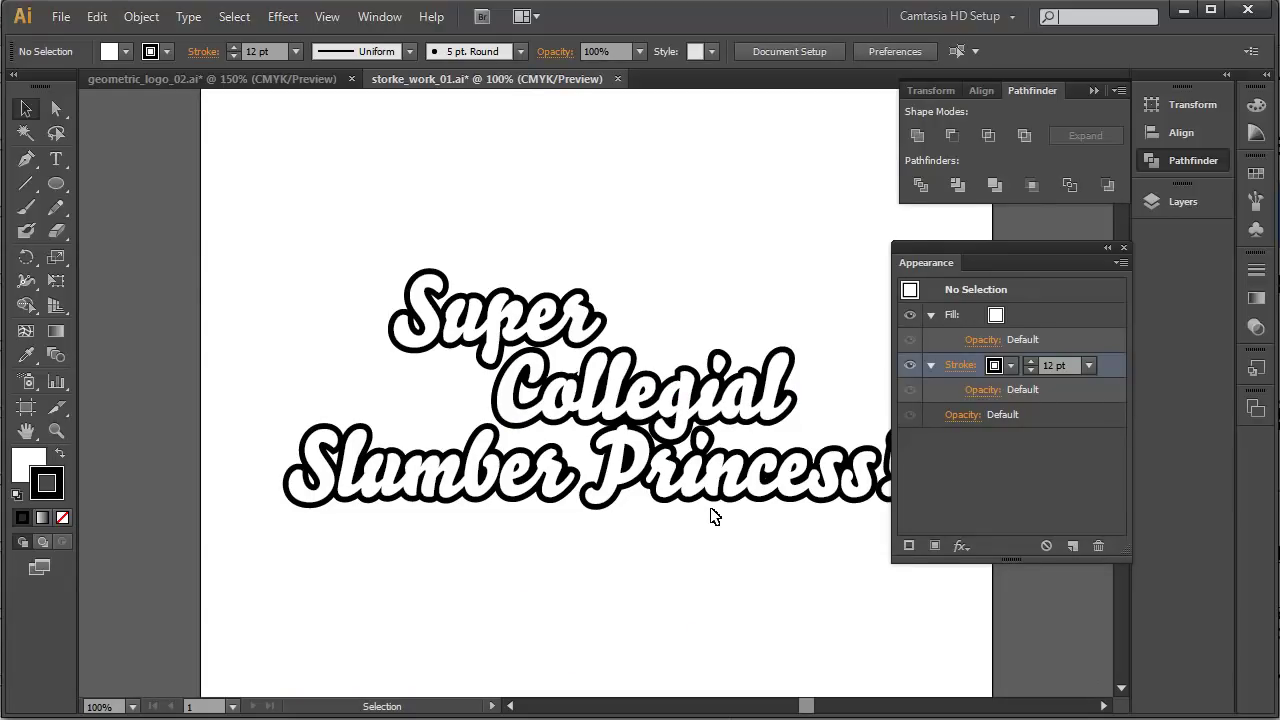
click(575, 303)
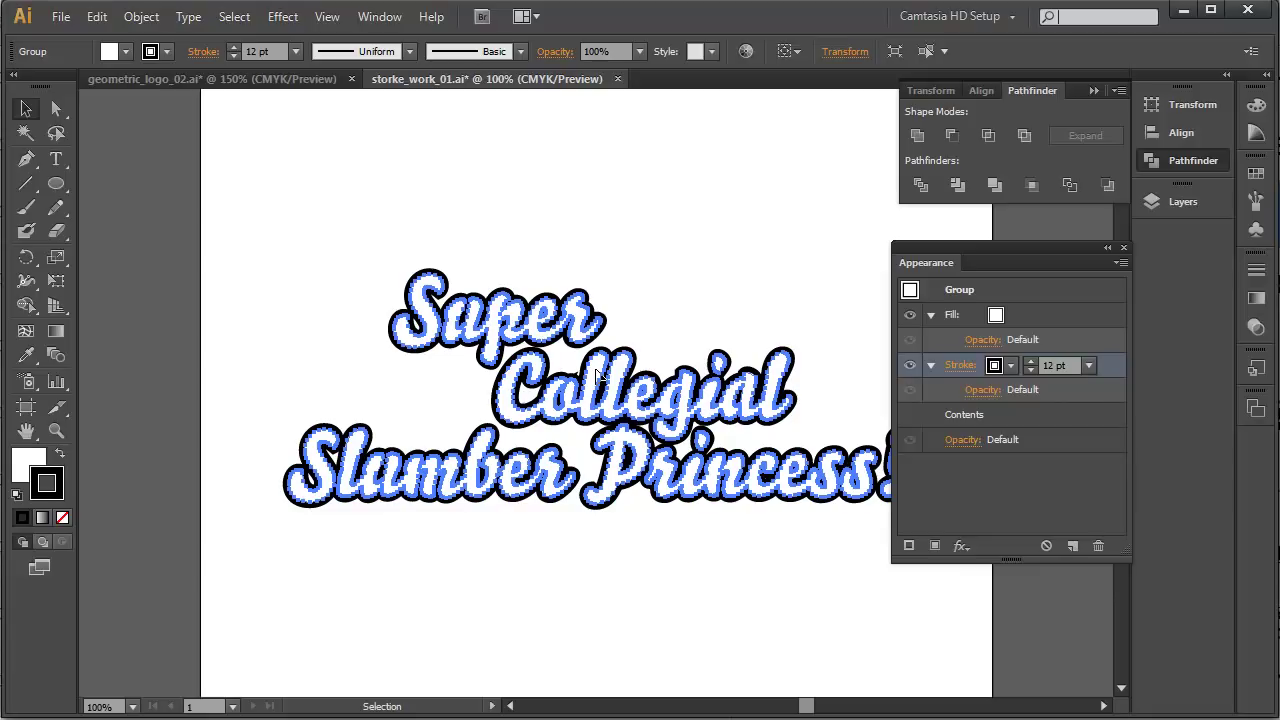
click(597, 277)
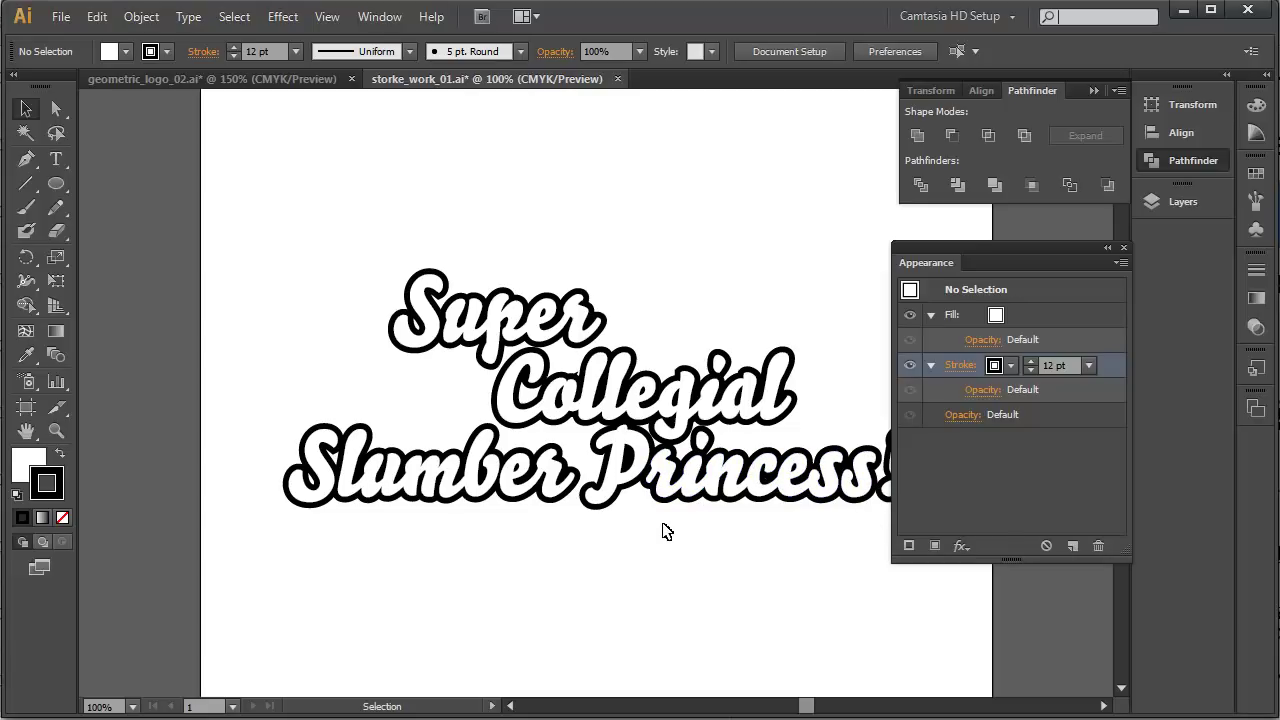
click(568, 450)
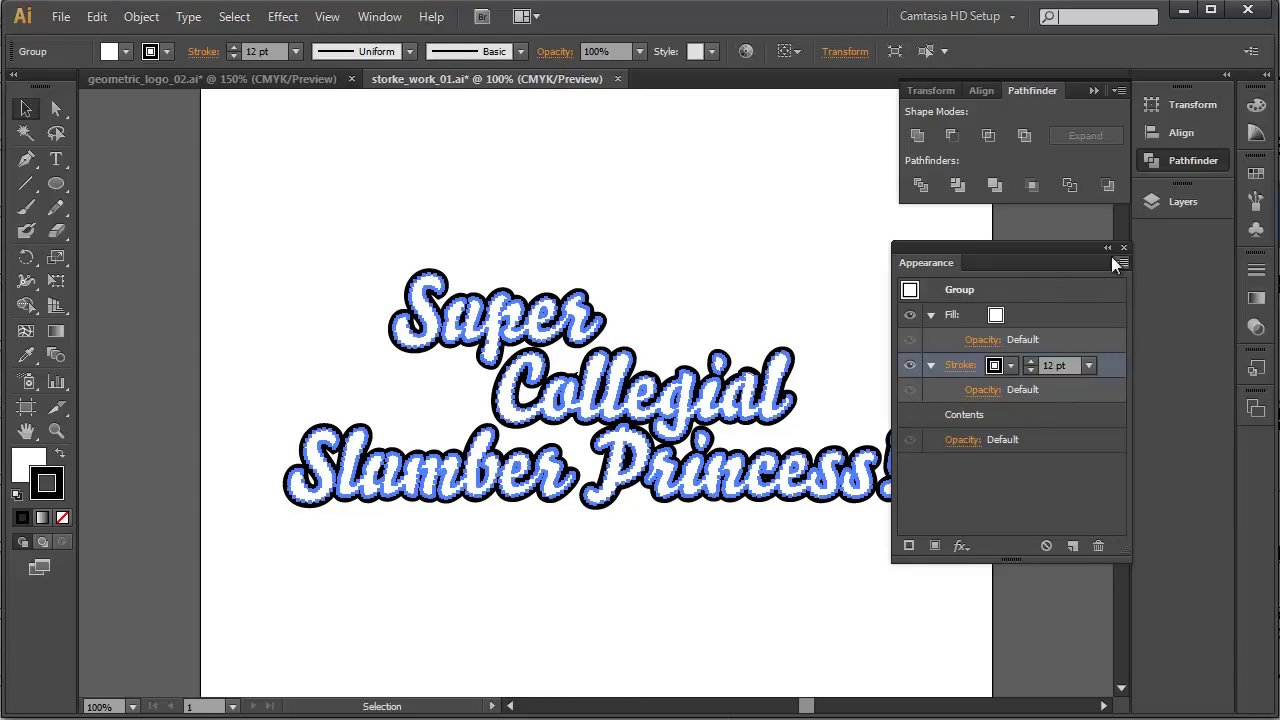
Copy the lettering group with Edit > Copy, then reselect it
key(a)
key(ctrl)
click(97, 19)
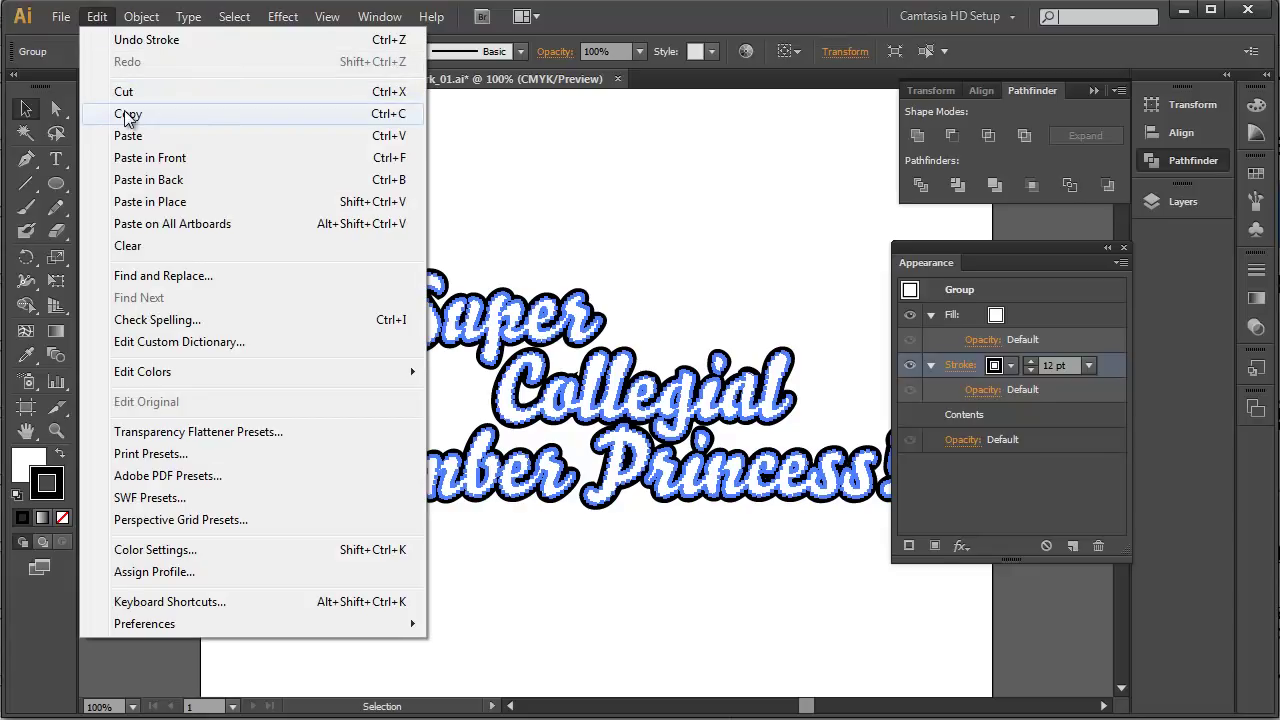
click(396, 118)
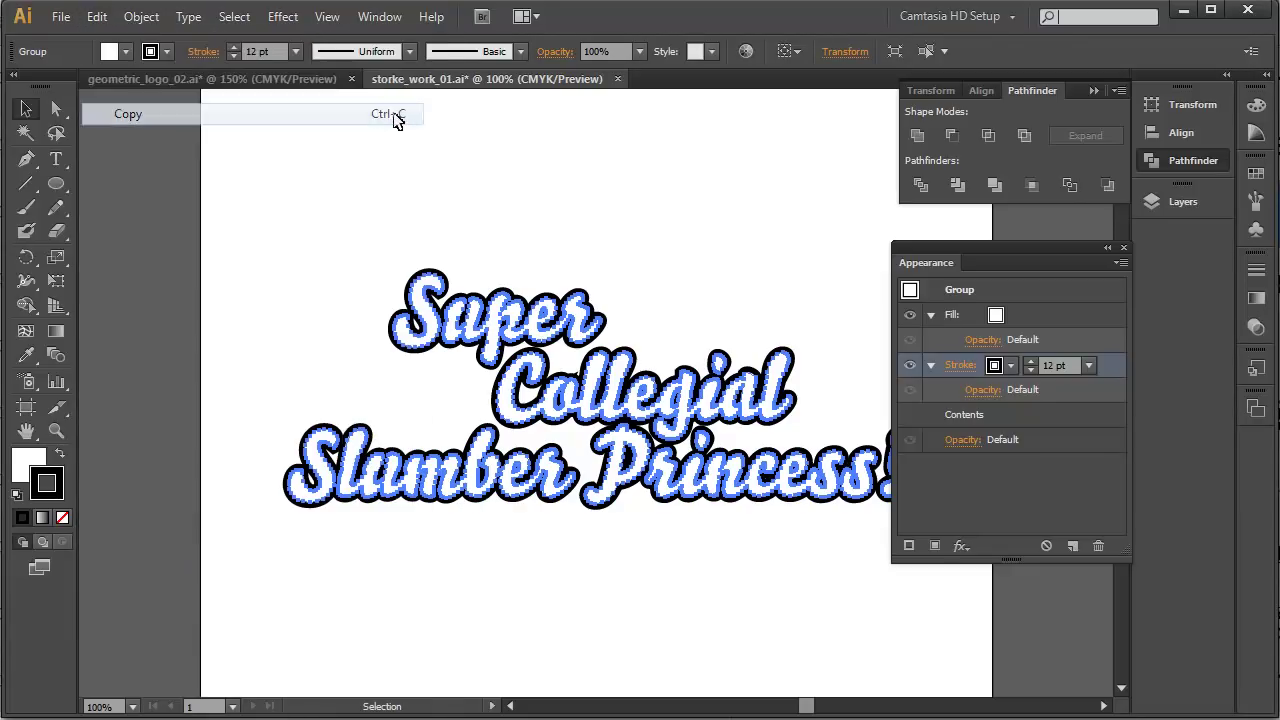
click(689, 567)
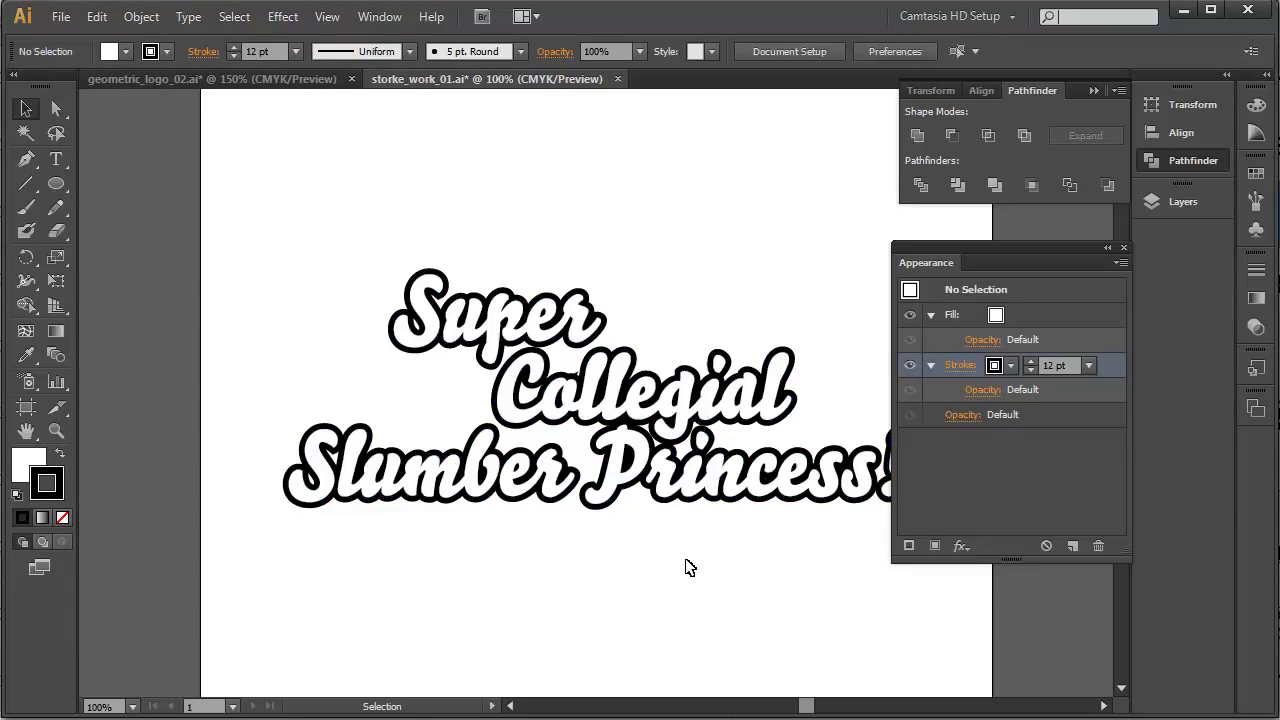
click(645, 372)
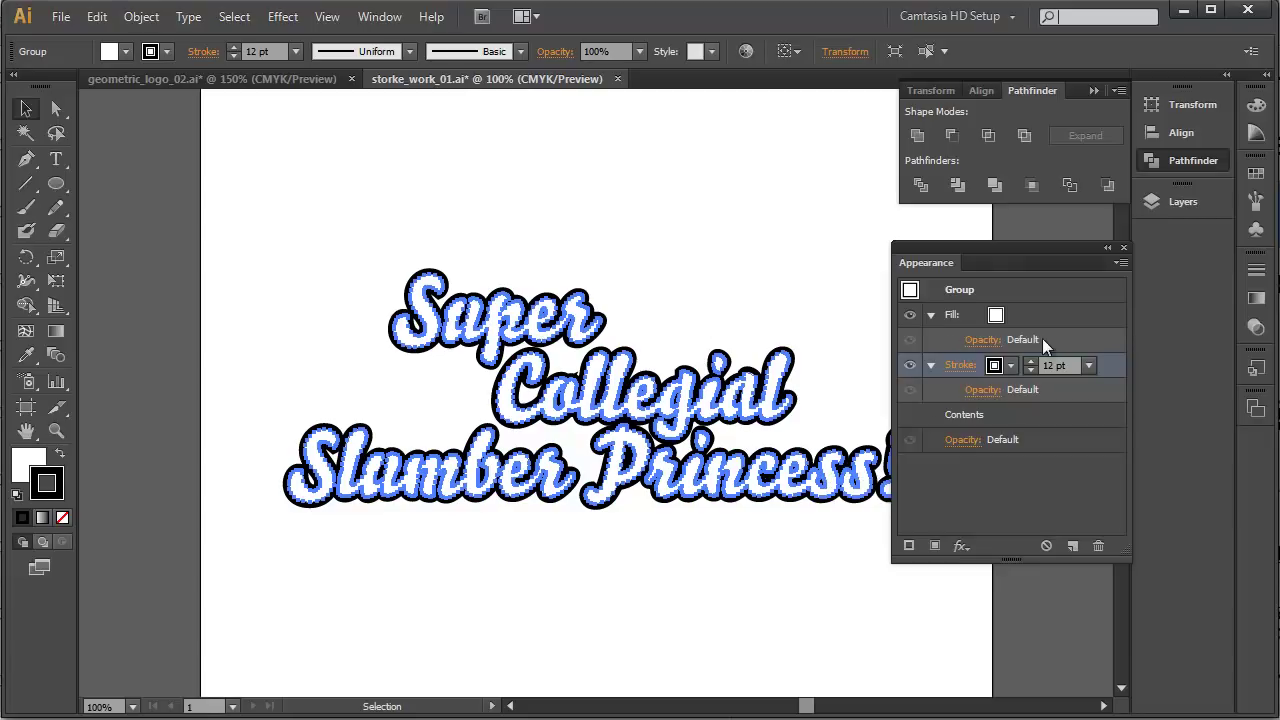
Apply a 10 pt Miter Offset Path effect and move it above the fill and stroke
click(284, 20)
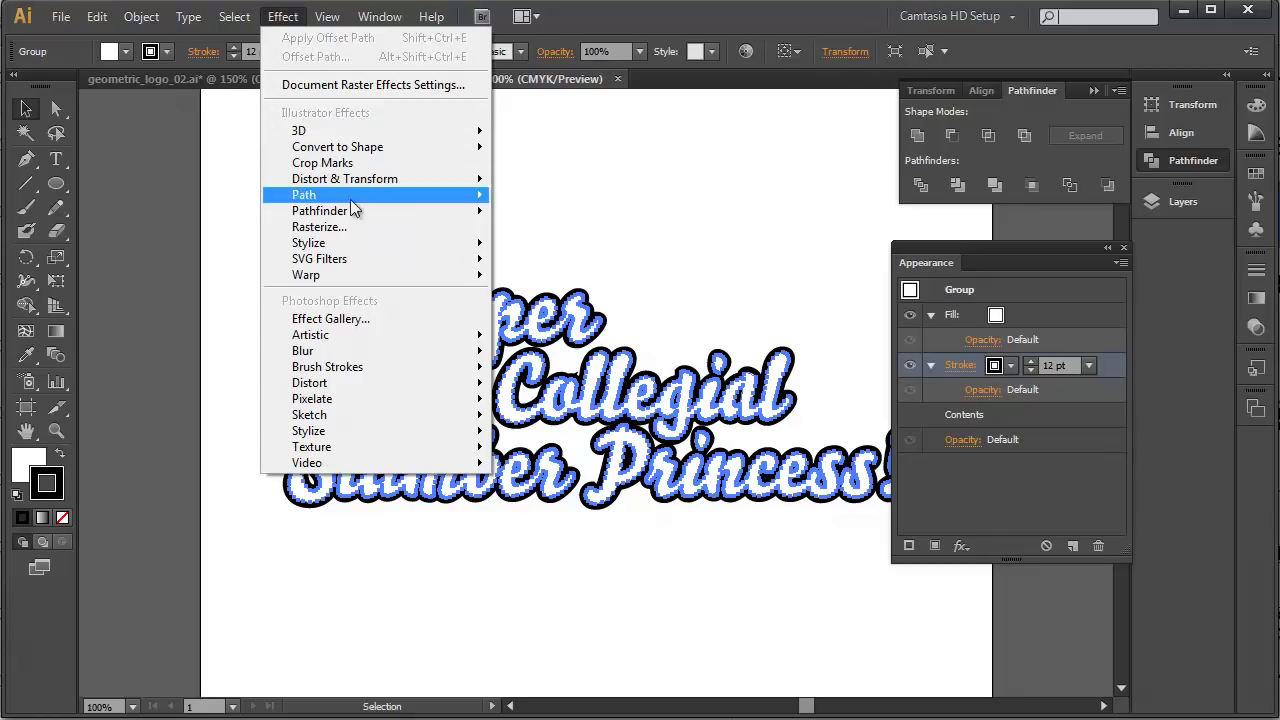
mouse_move(343, 247)
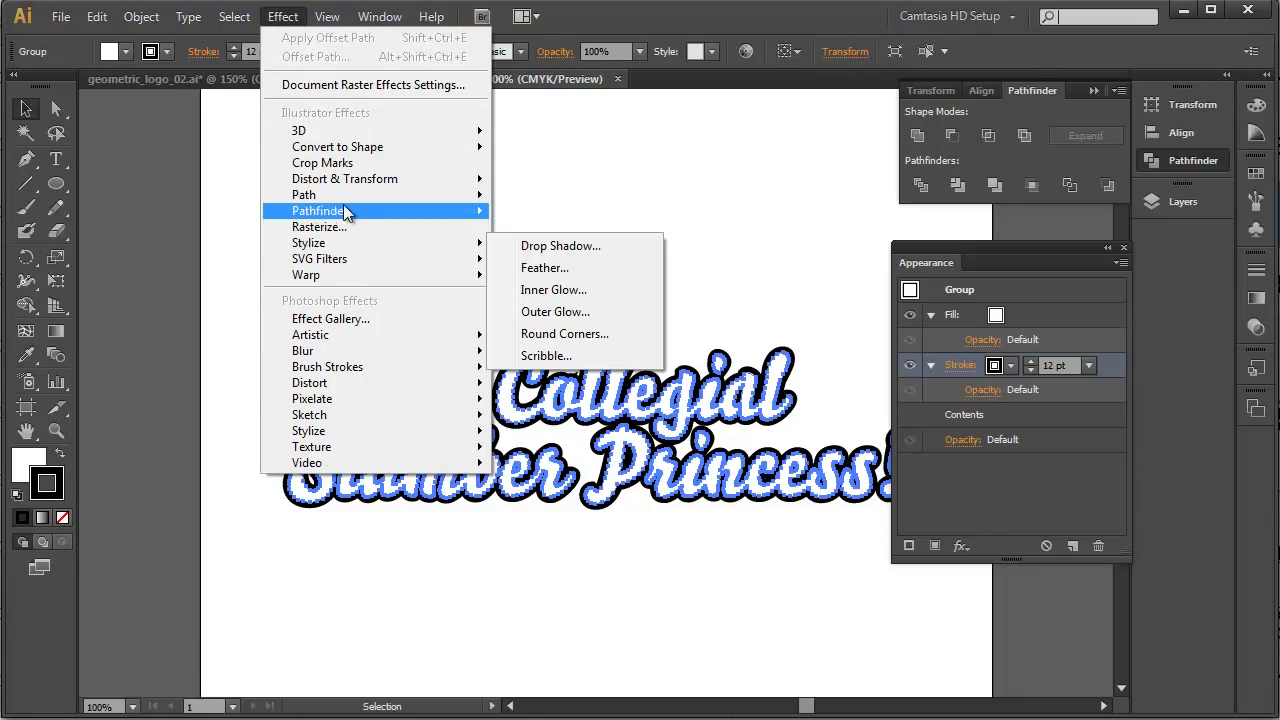
mouse_move(343, 197)
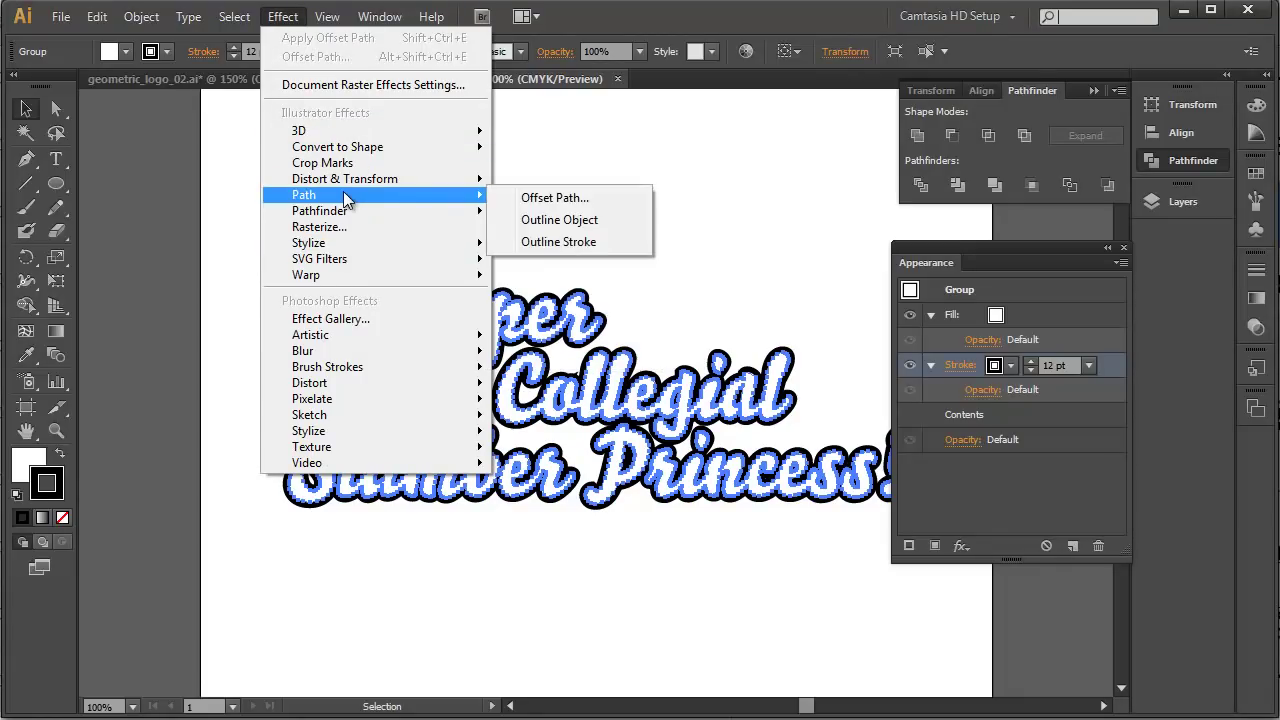
click(585, 202)
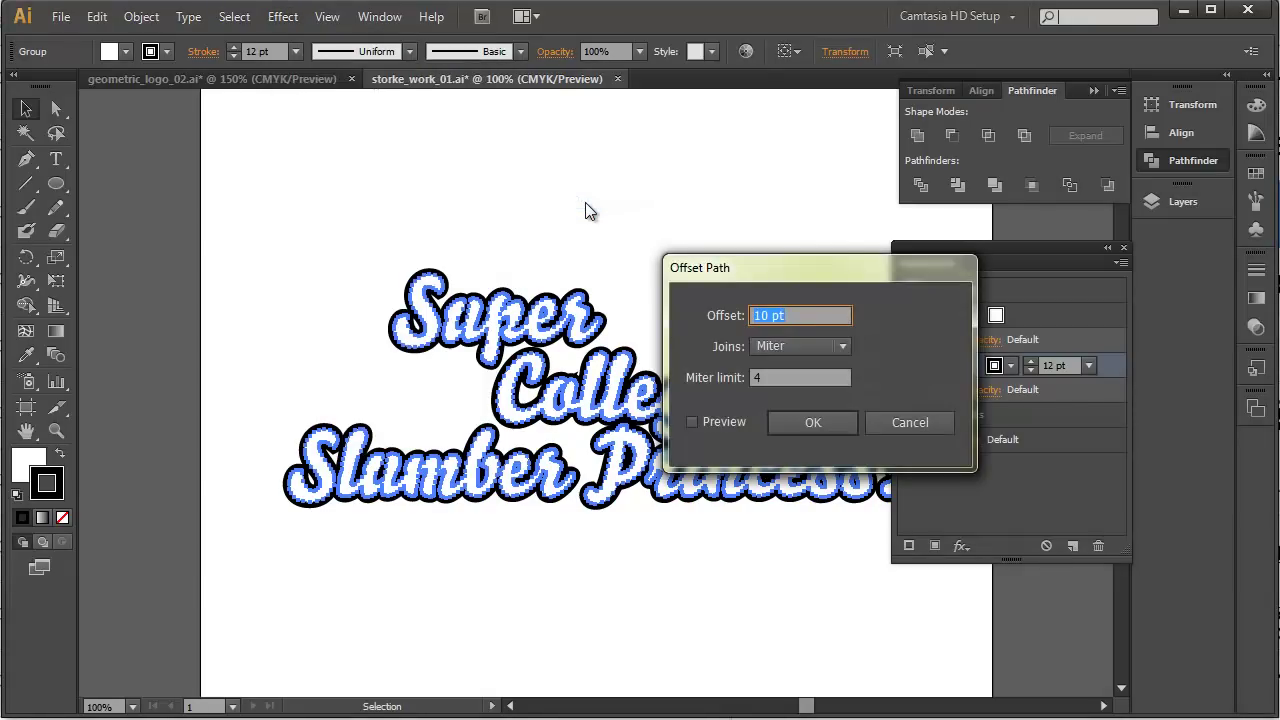
click(690, 422)
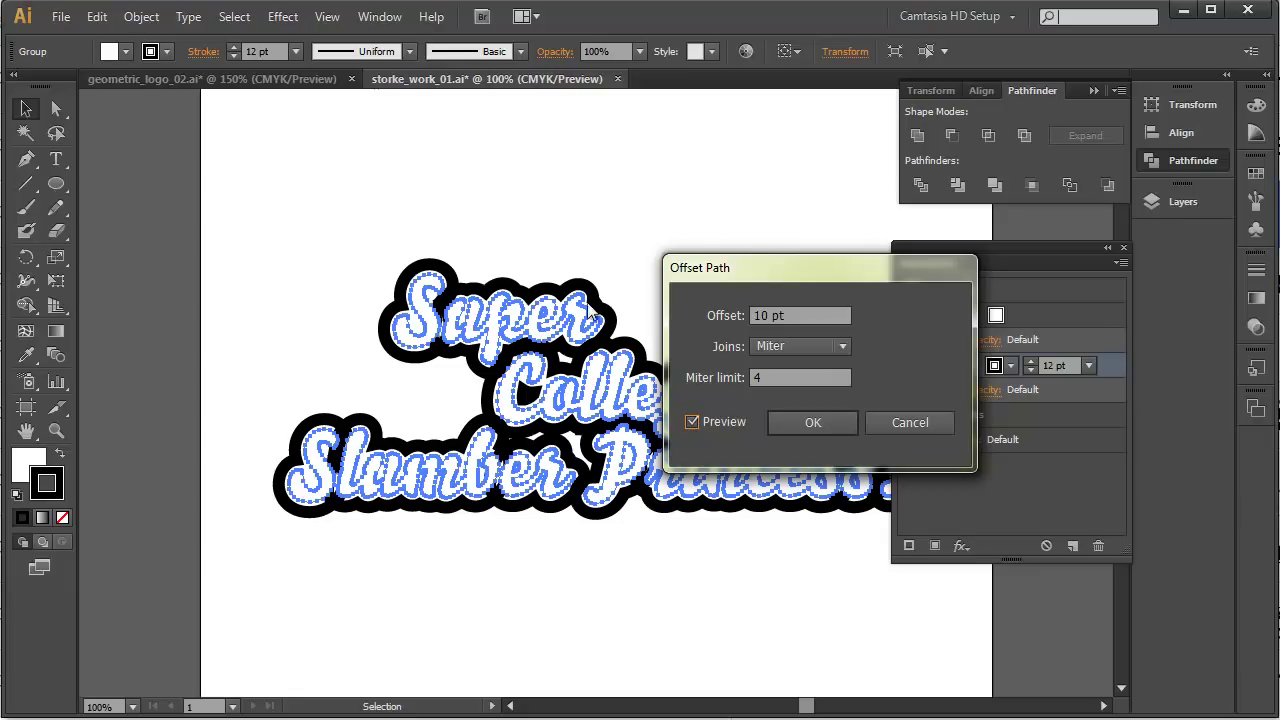
click(813, 423)
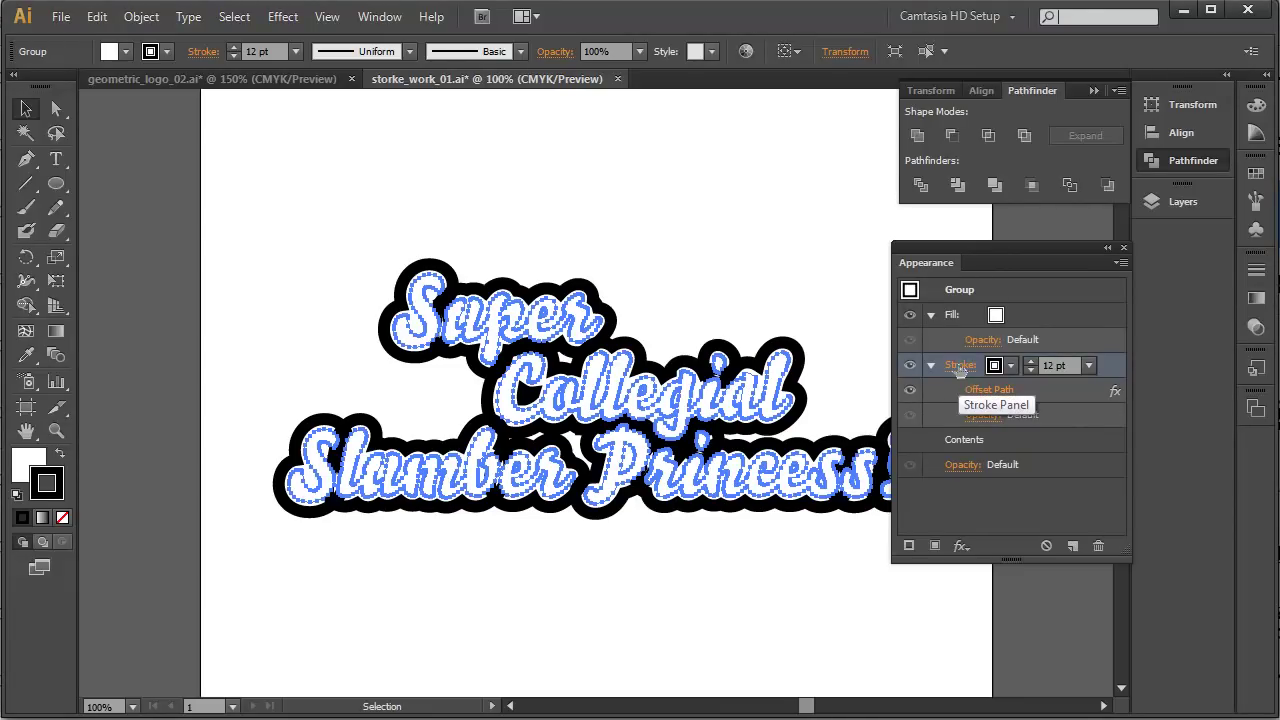
click(1046, 391)
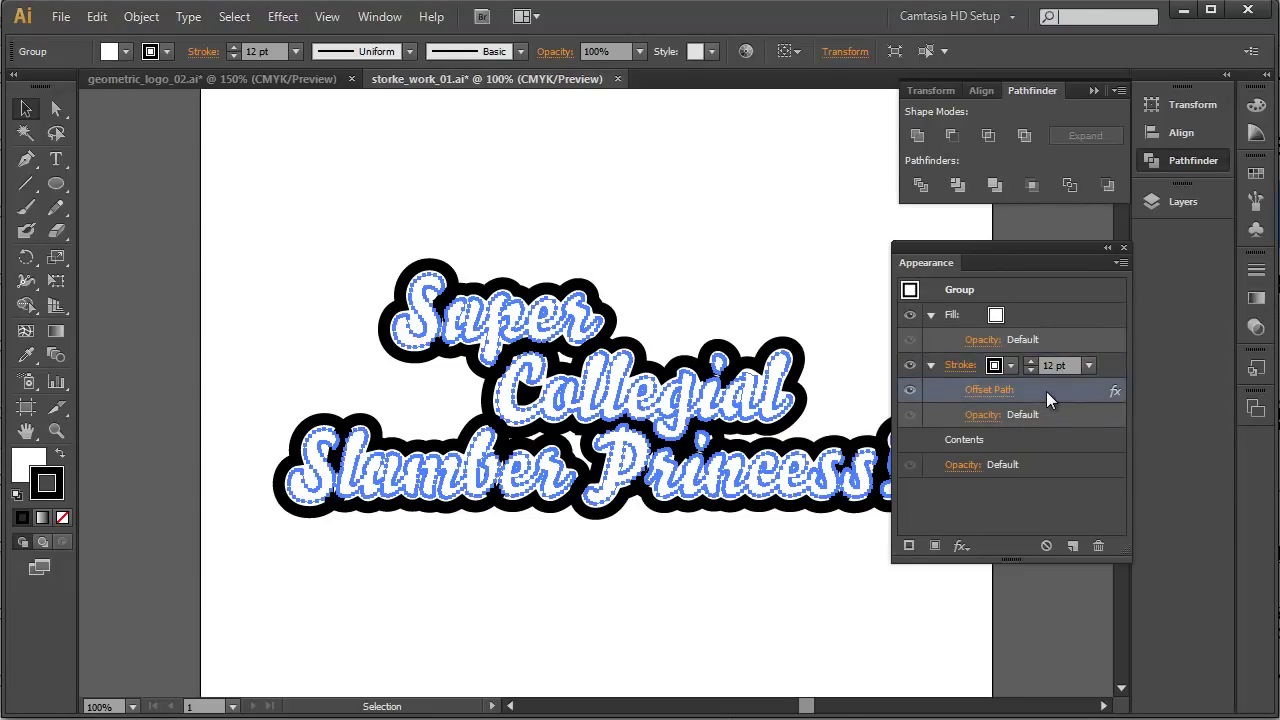
mouse_move(1046, 391)
mouse_down()
mouse_move(1063, 372)
mouse_move(1070, 315)
mouse_up()
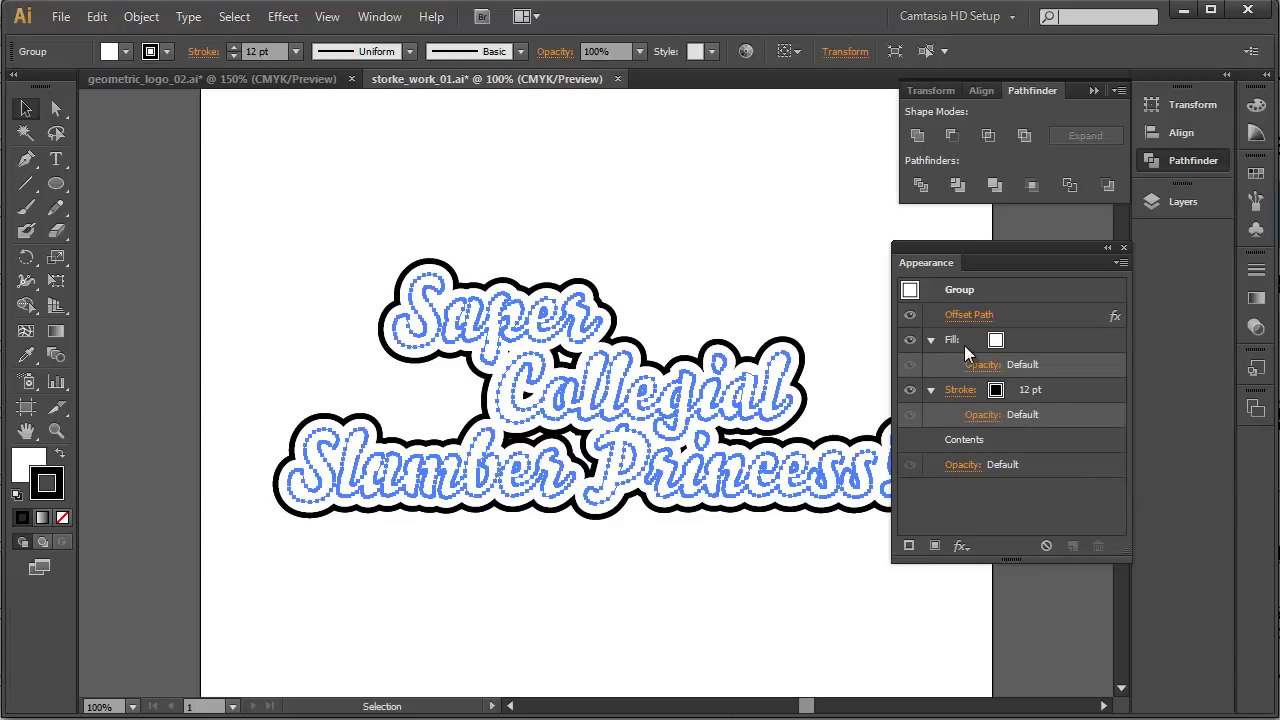
click(760, 238)
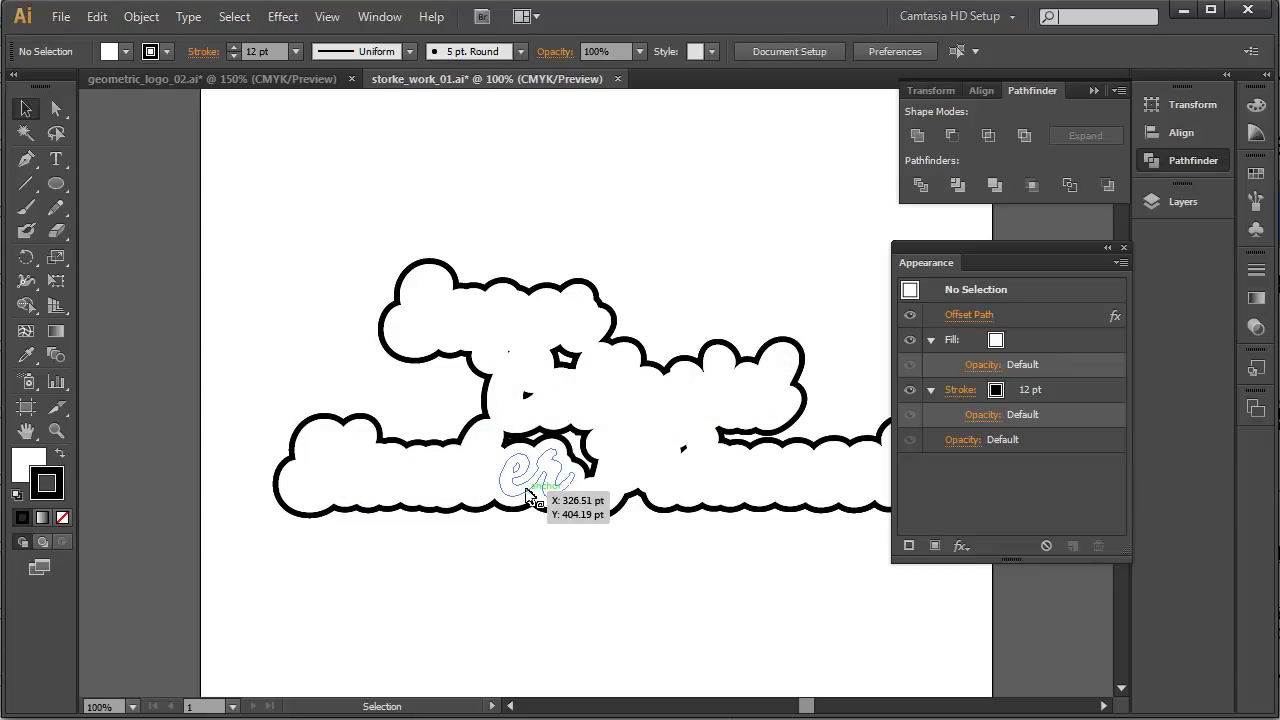
Reopen the lettering's Offset Path effect and change the offset to 15 pt
click(714, 355)
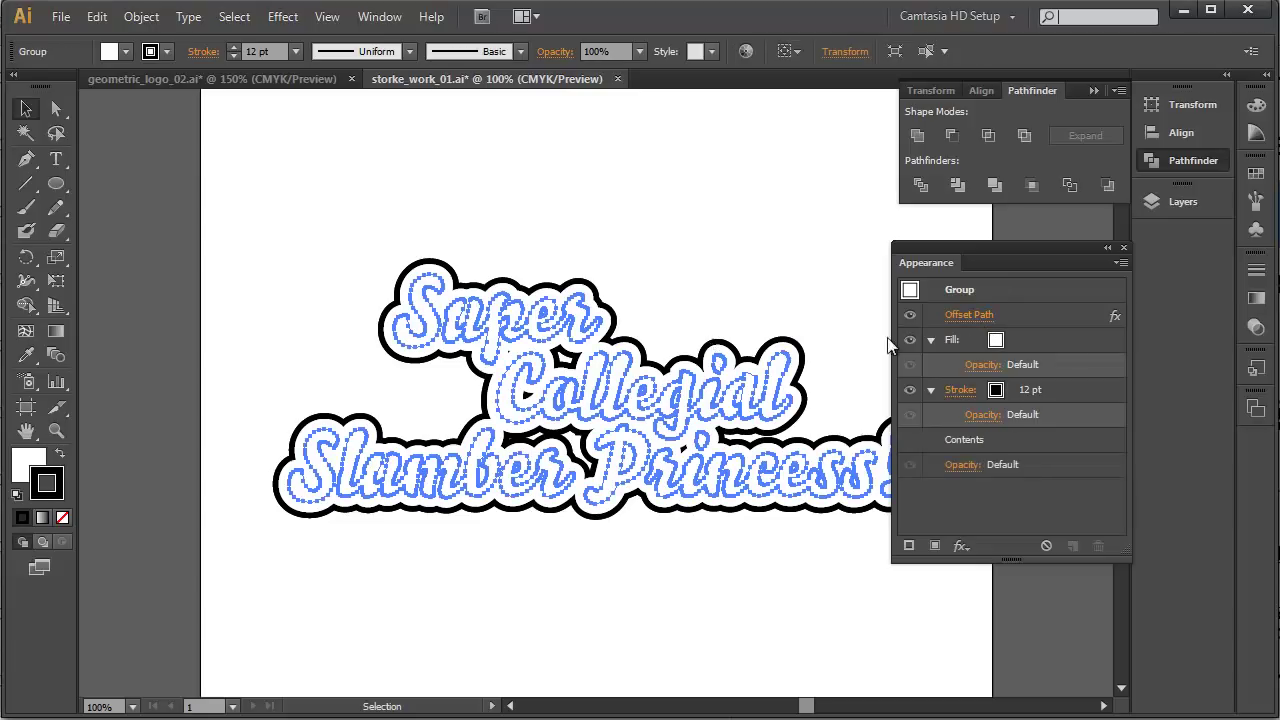
click(953, 315)
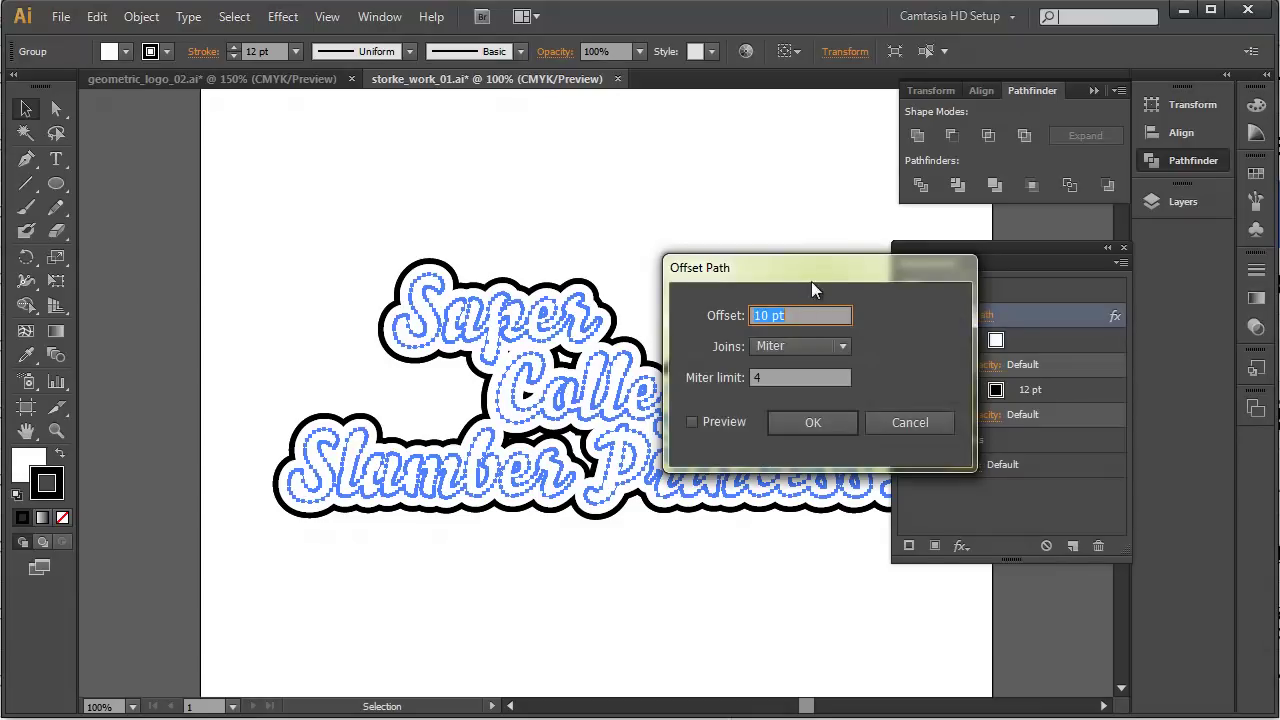
drag(811, 281, 1069, 278)
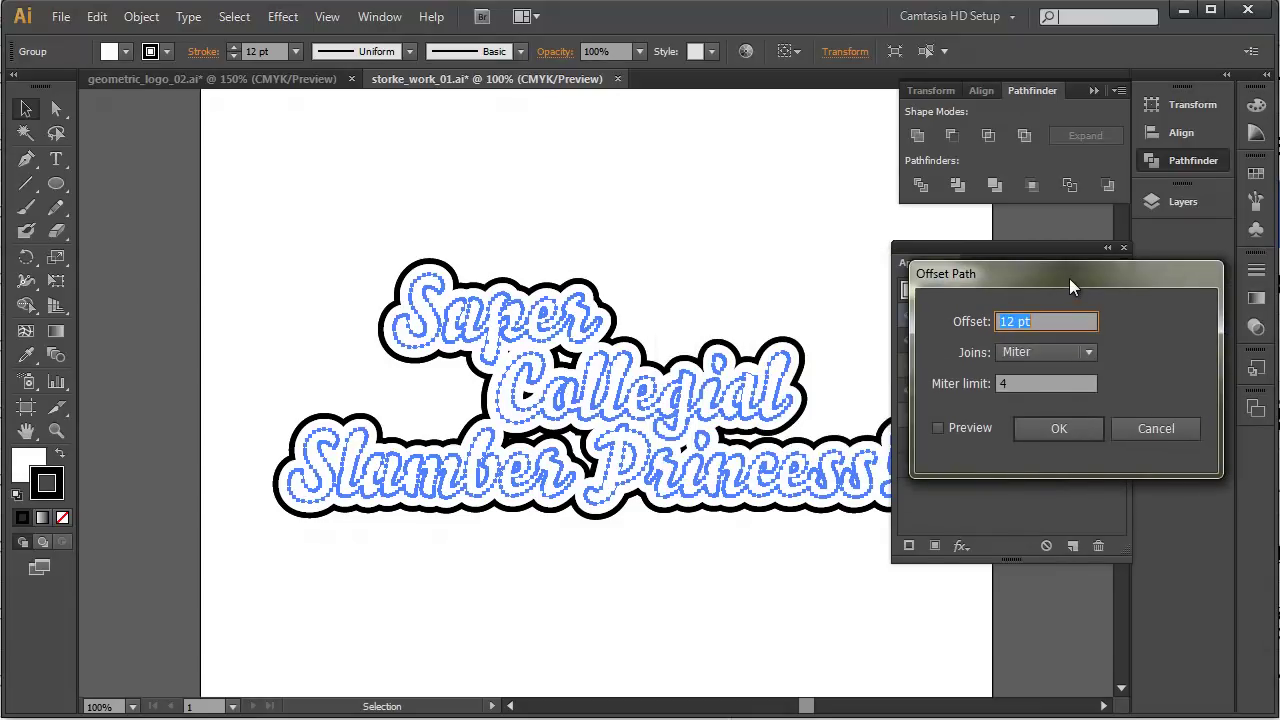
click(937, 428)
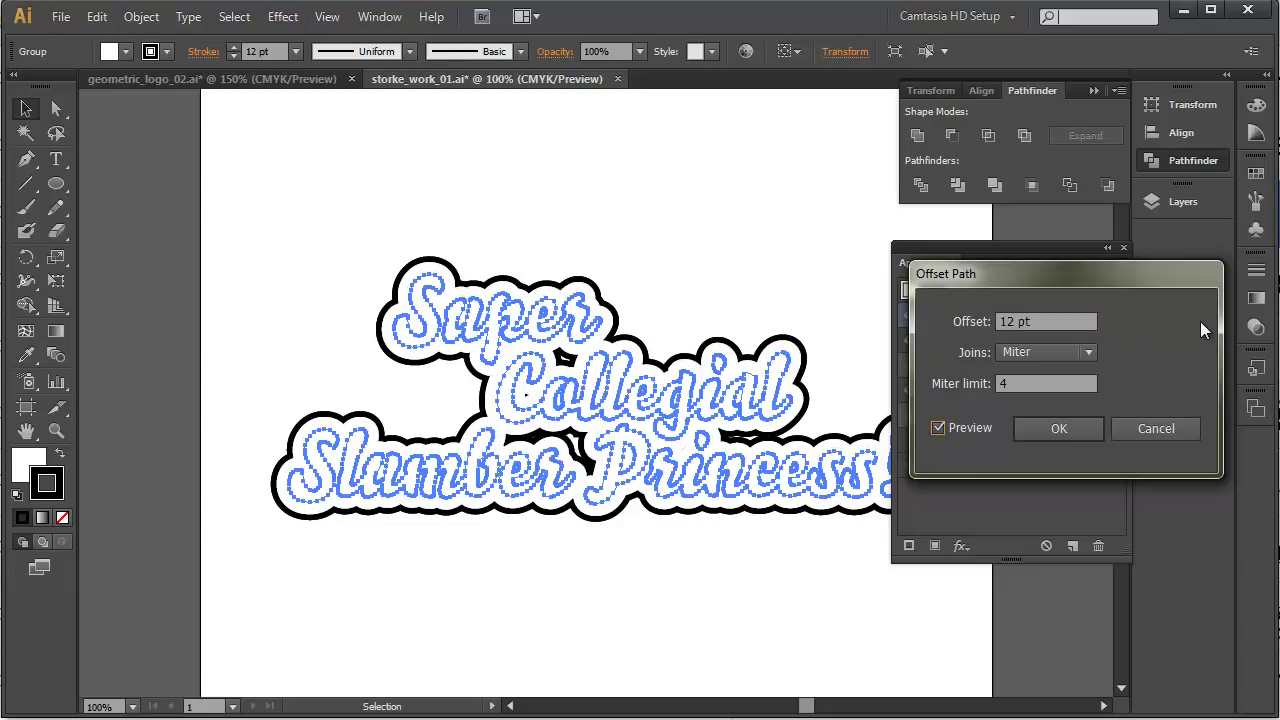
click(1030, 321)
key(Up)
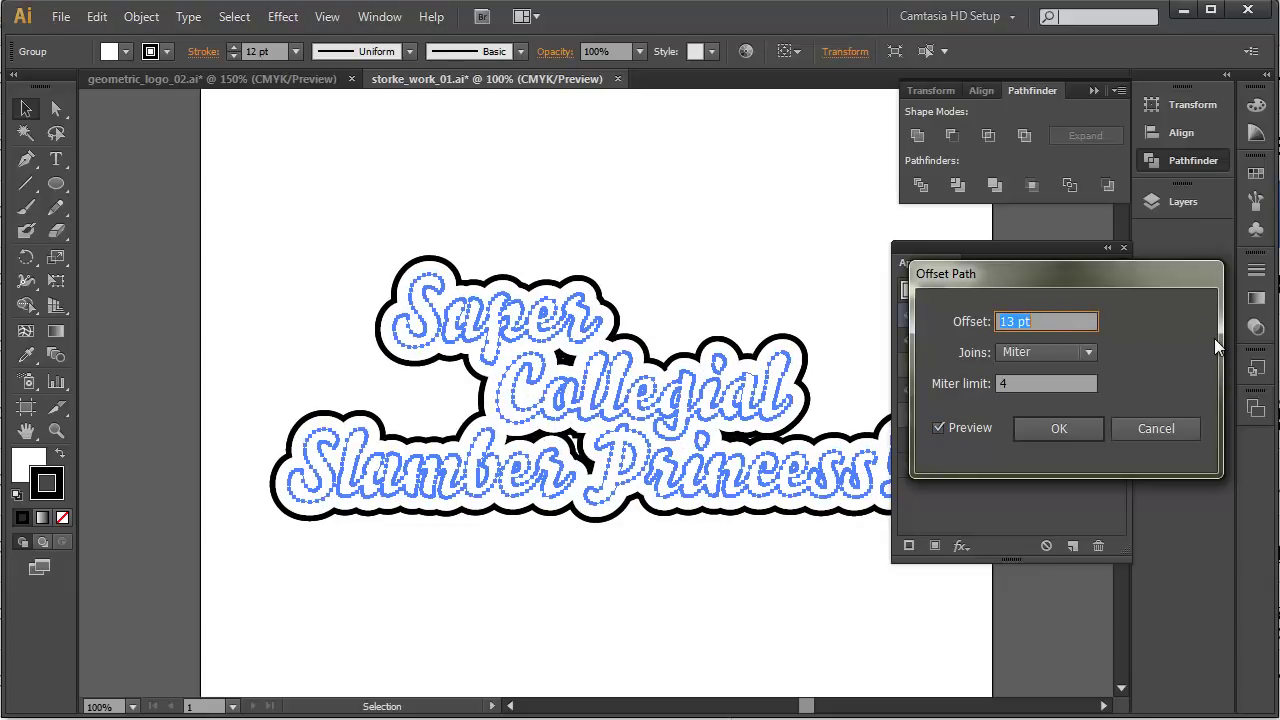
key(Up)
key(Up)
key(Up)
key(Up)
key(Up)
key(Up)
key(Up)
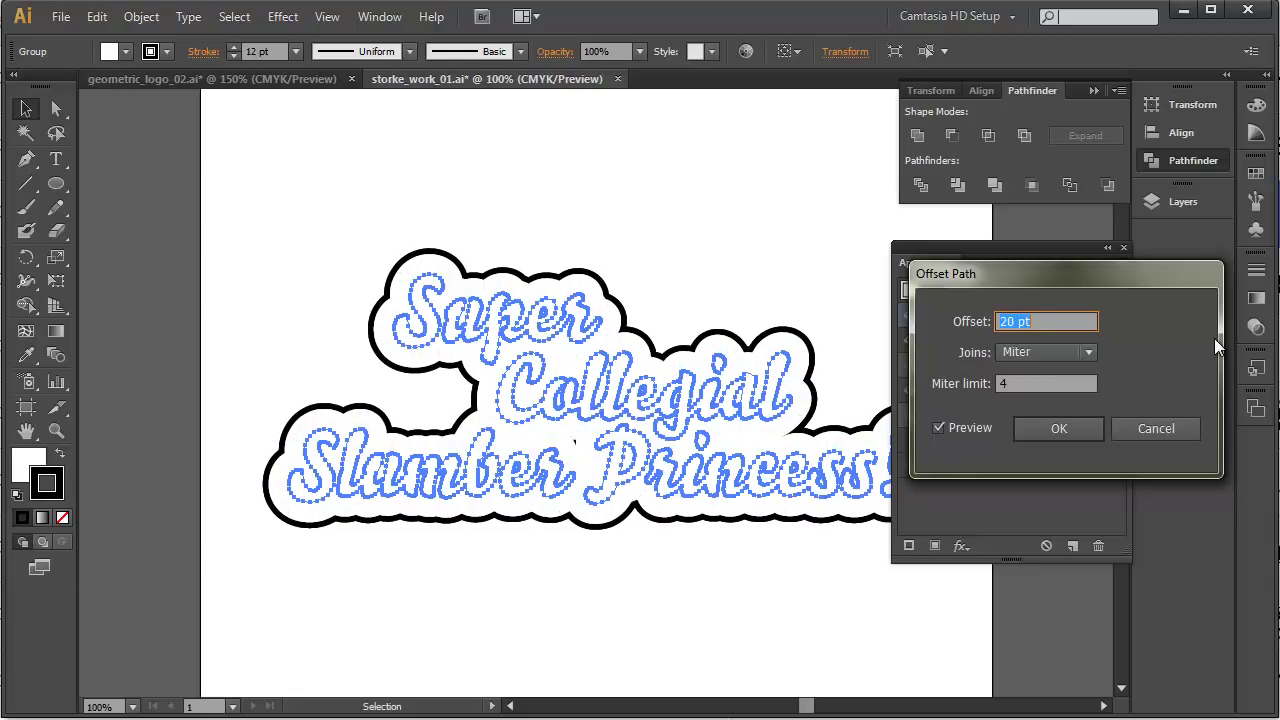
key(Up)
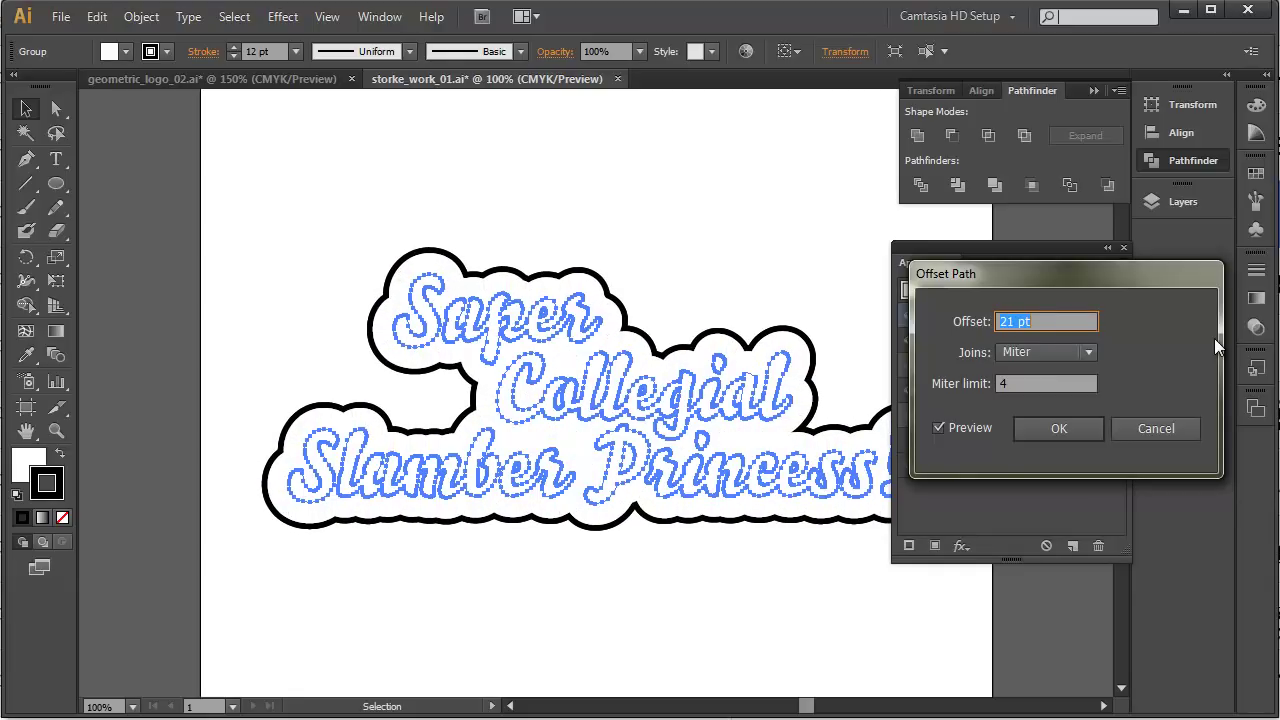
key(Down)
key(Down)
key(Down)
key(Down)
key(Down)
key(Down)
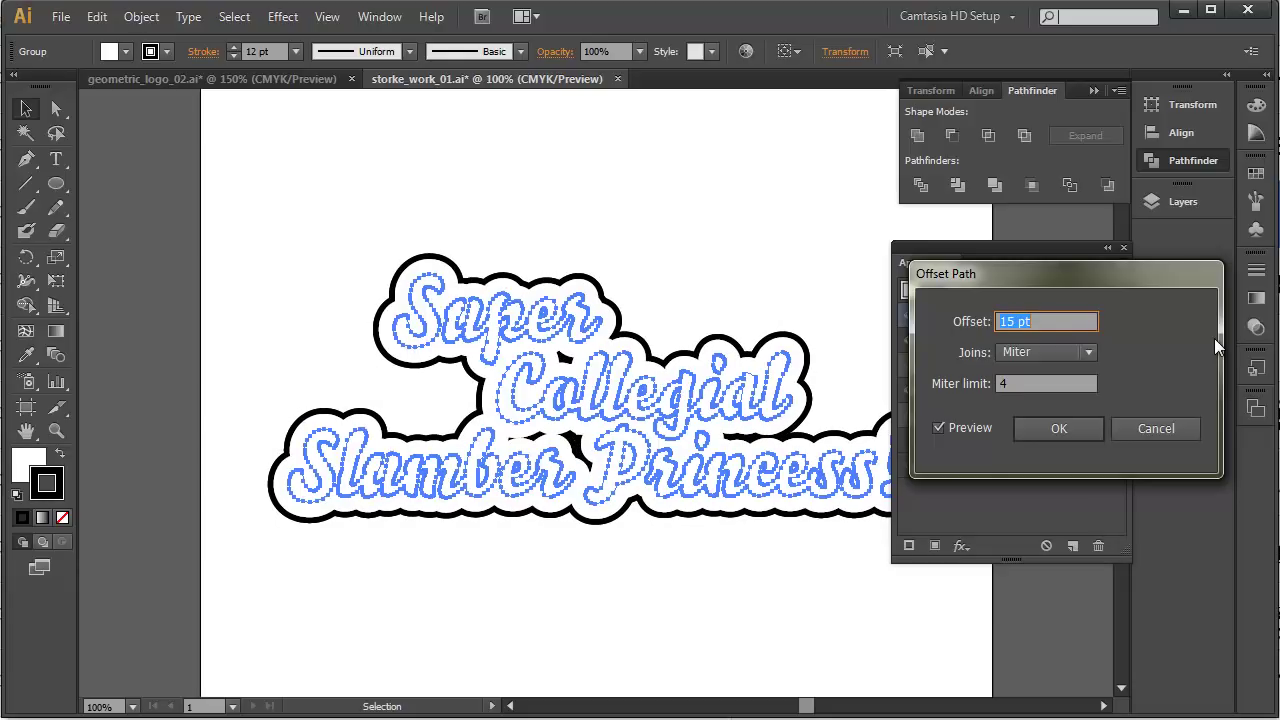
click(1052, 428)
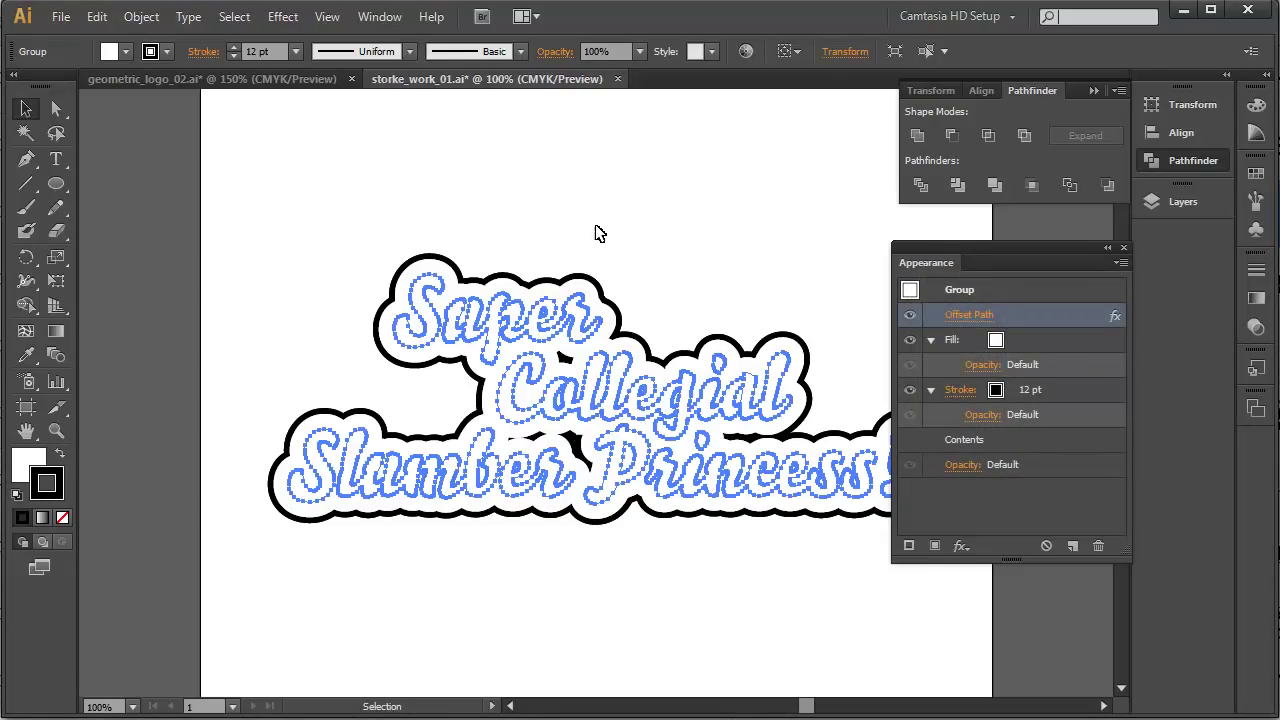
click(548, 604)
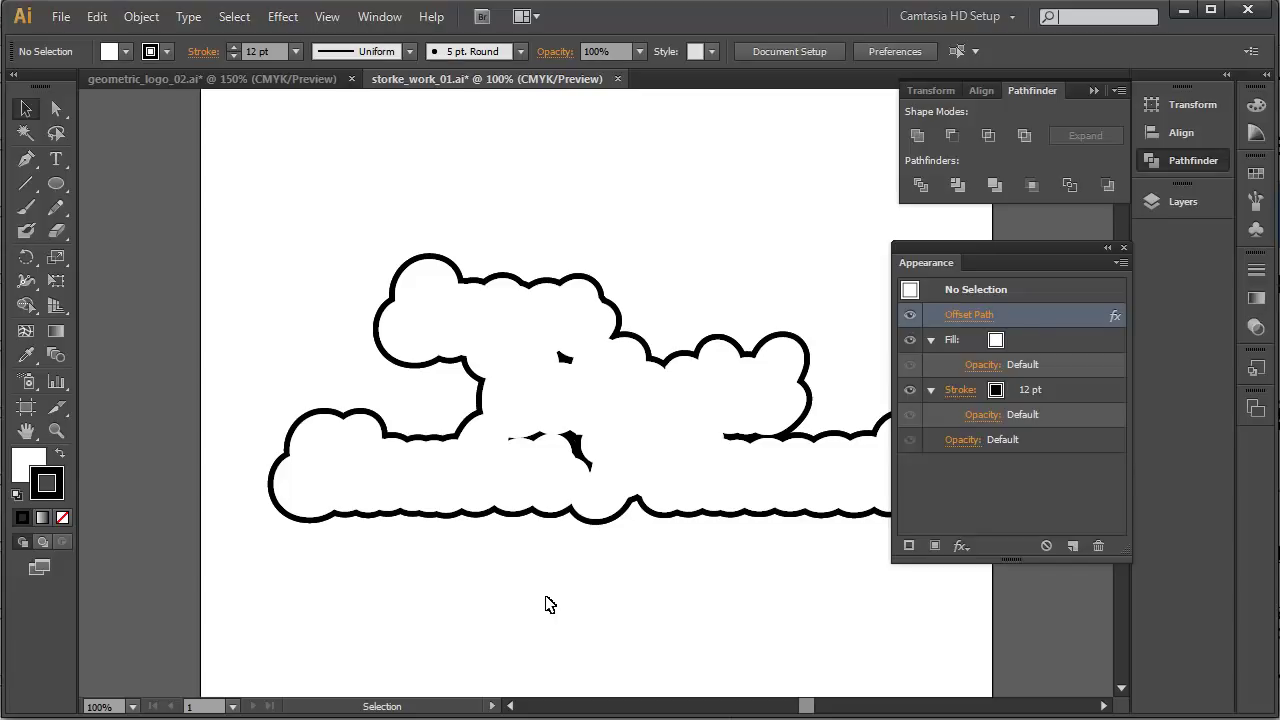
key(ctrl+a)
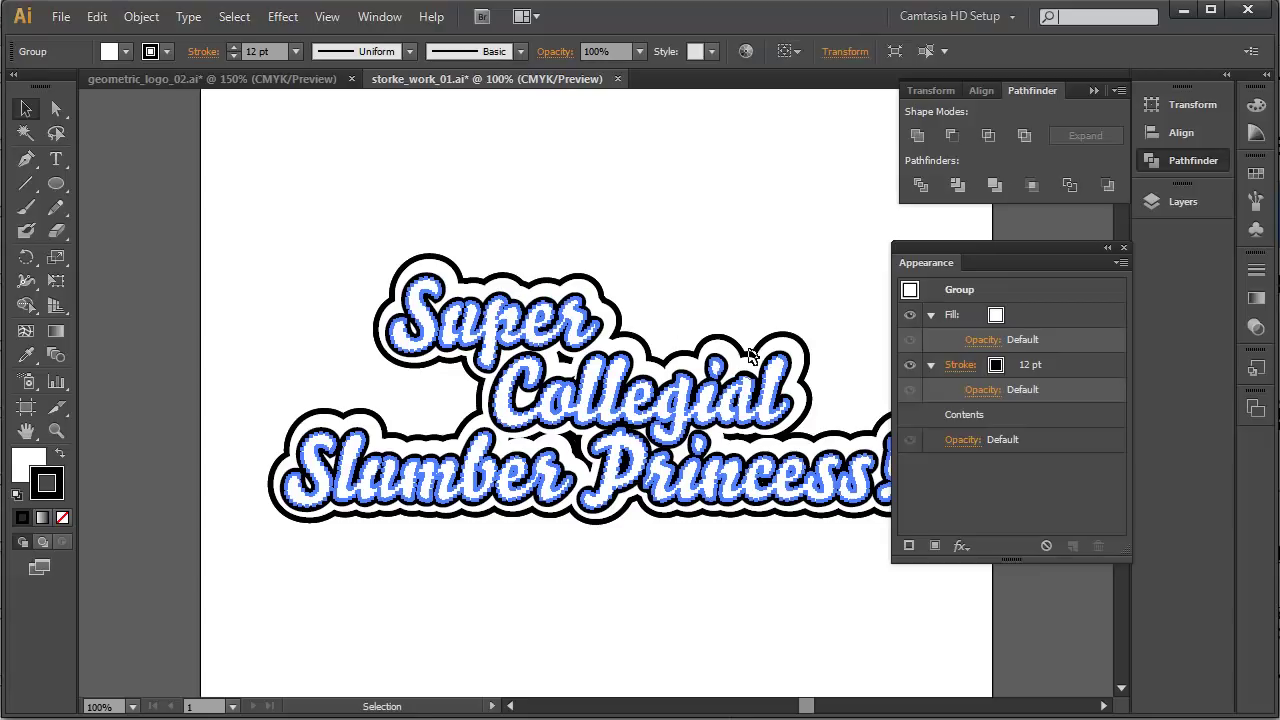
key(ctrl+shift+a)
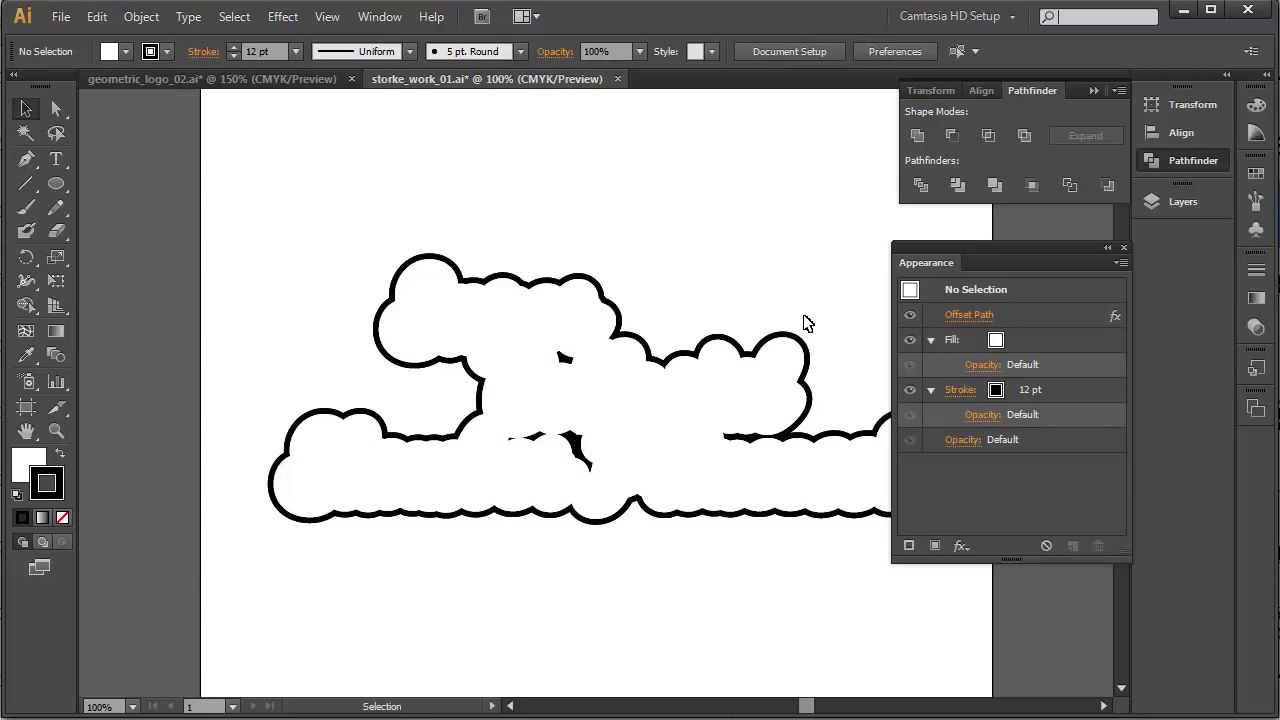
key(ctrl+alt+3)
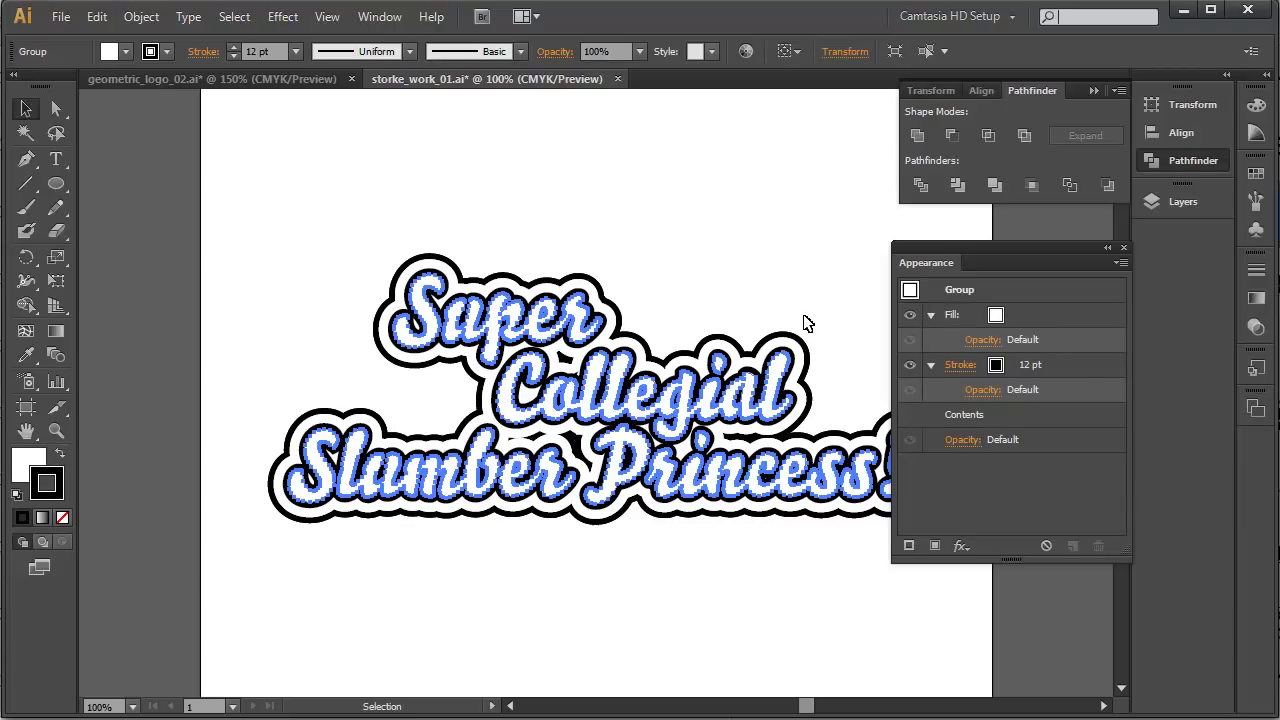
click(757, 240)
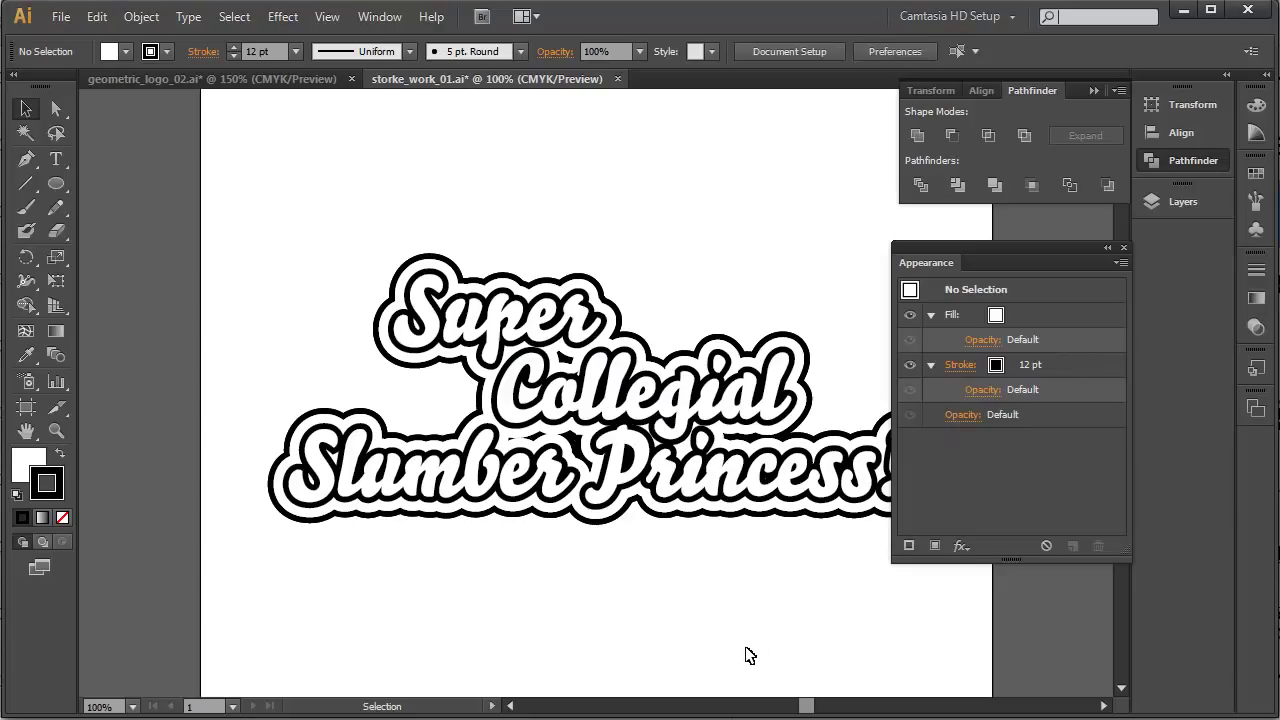
click(435, 282)
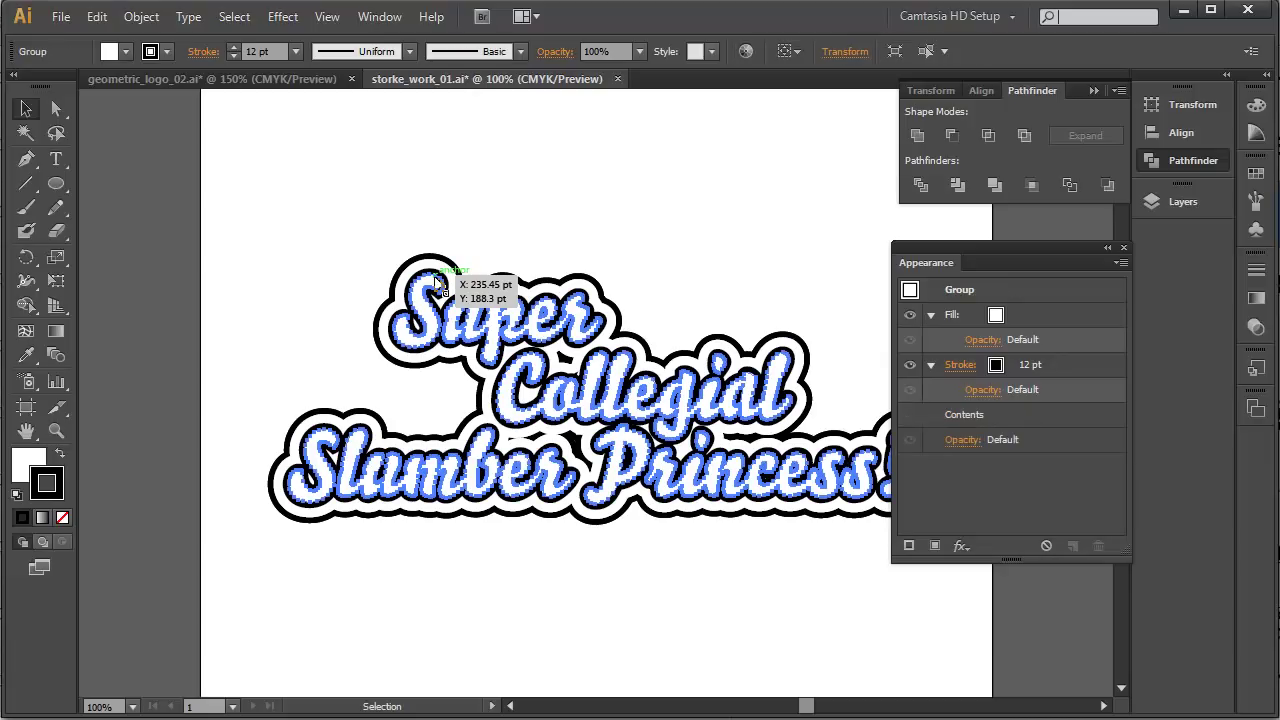
drag(435, 282, 402, 356)
key(ctrl+z)
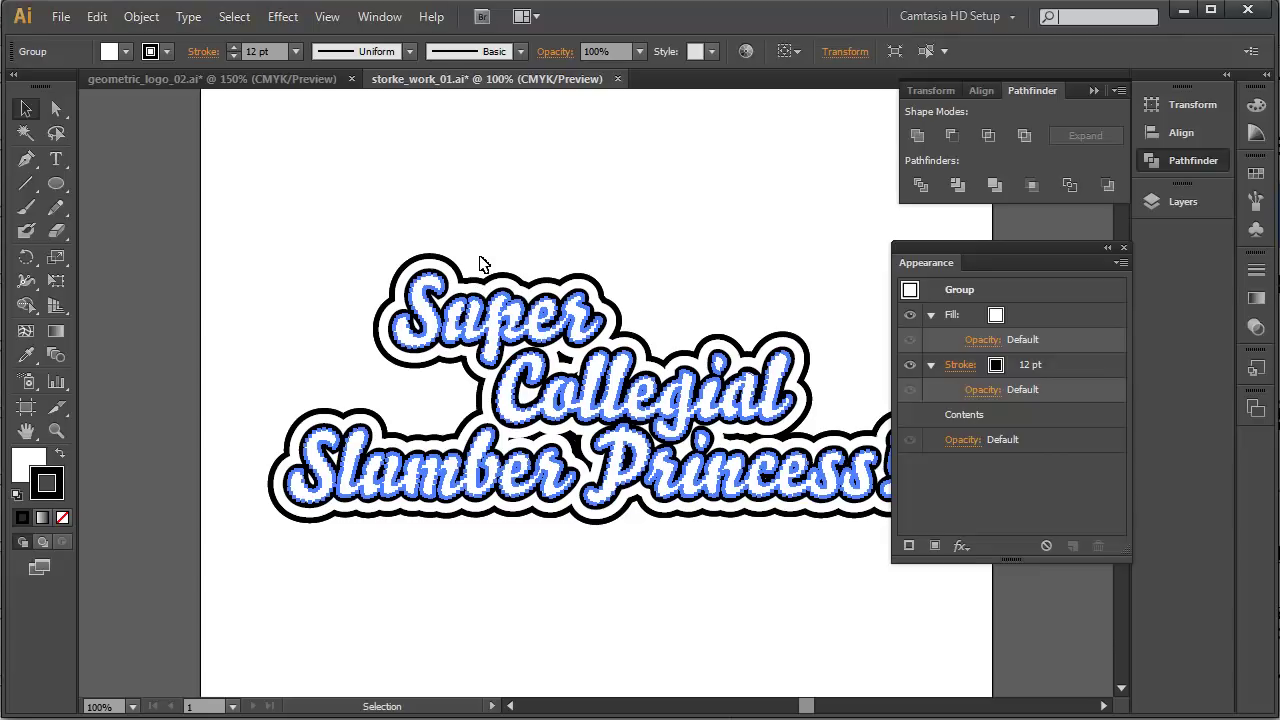
click(547, 234)
click(437, 299)
key(a)
key(Delete)
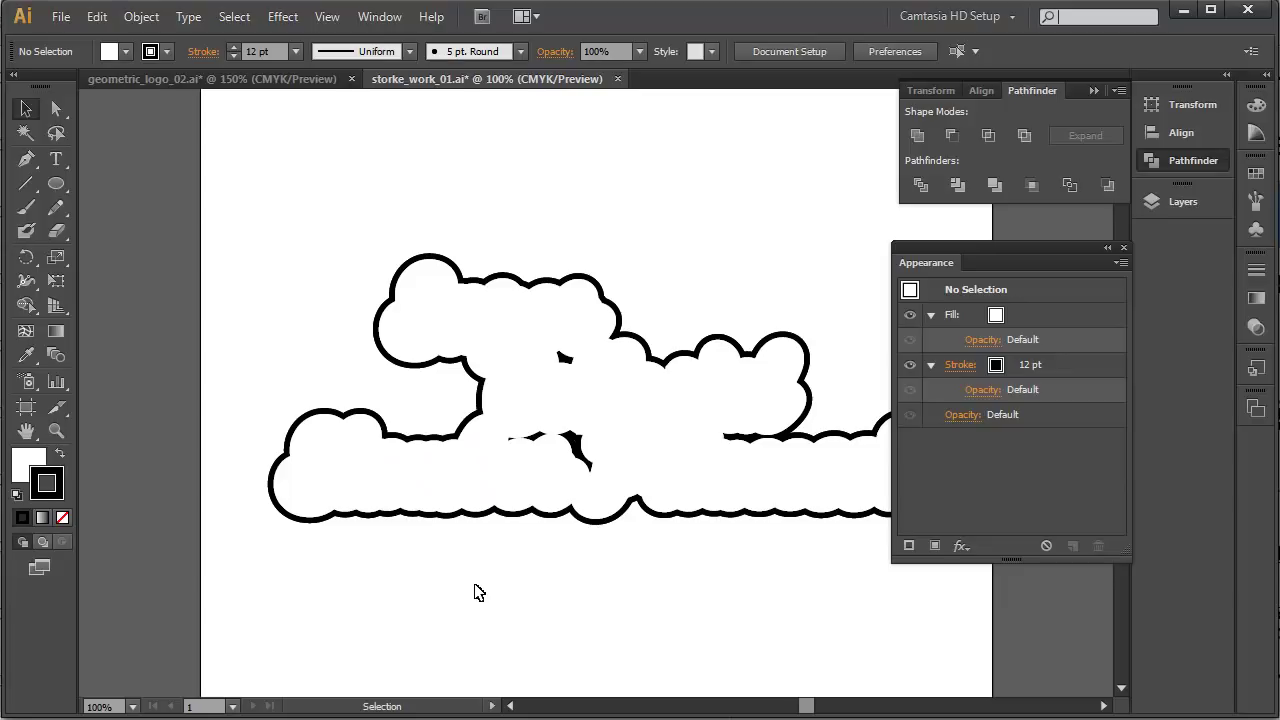
click(451, 323)
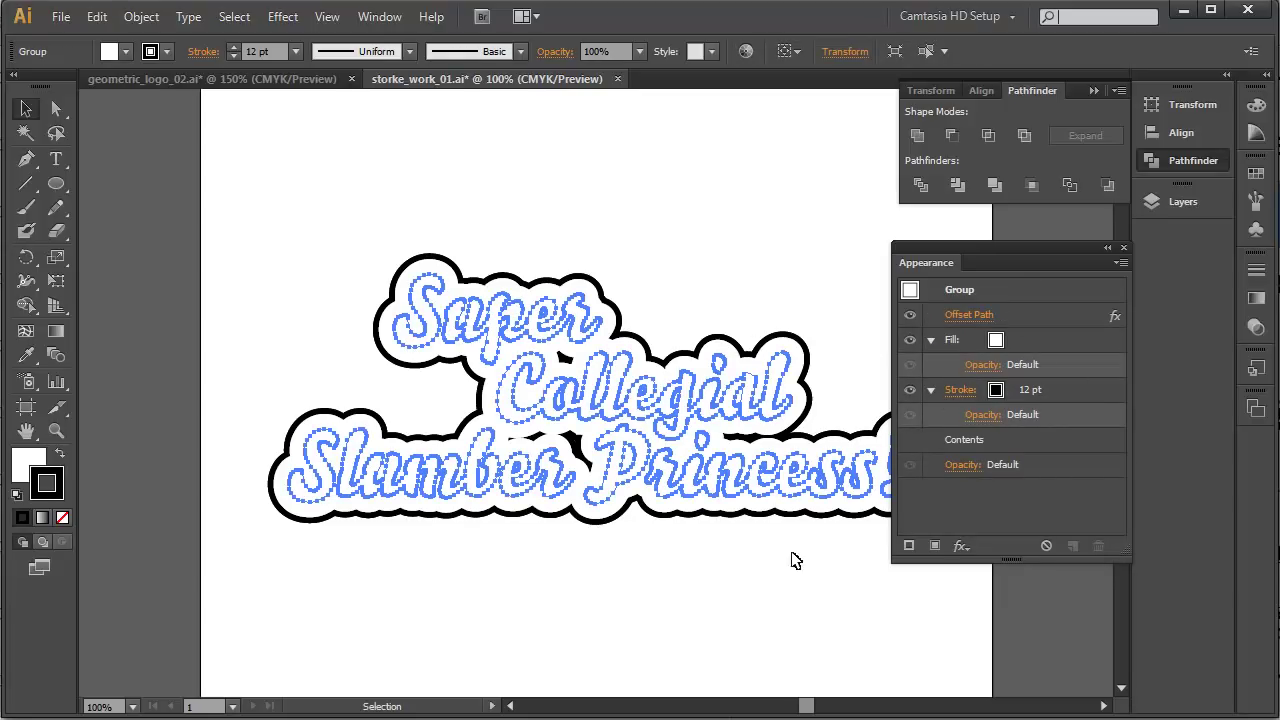
key(ctrl)
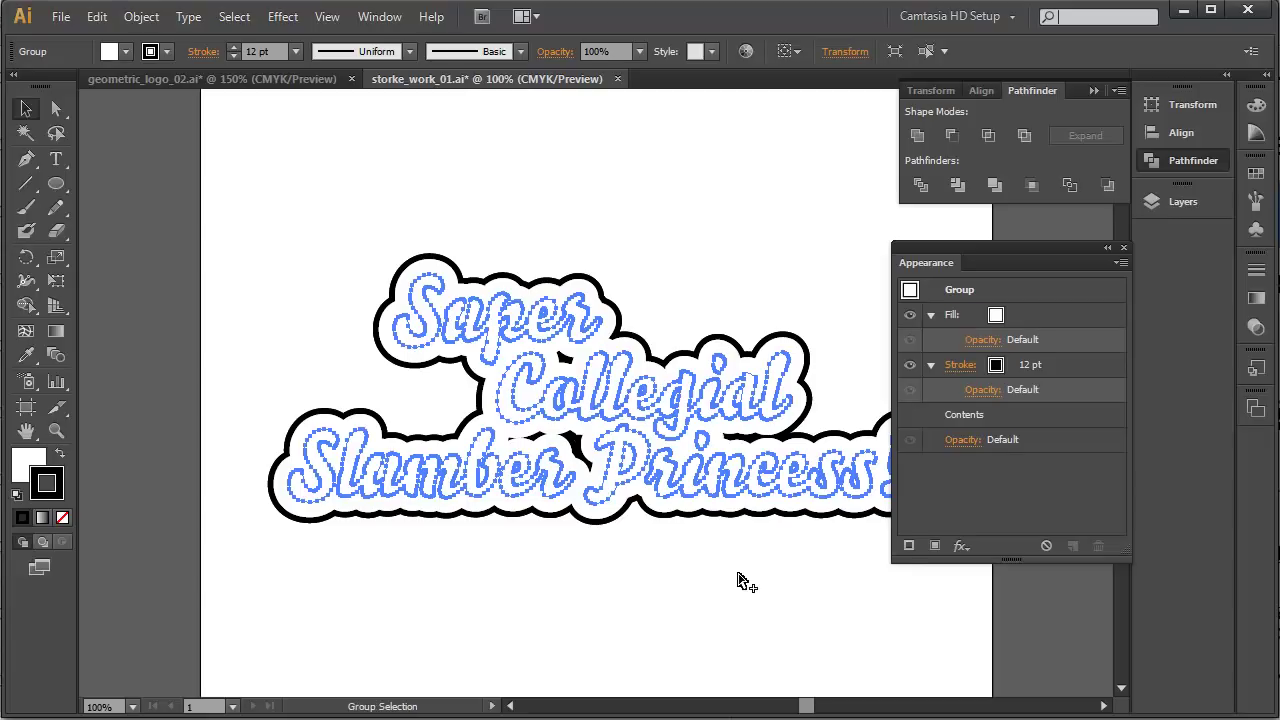
key(v)
click(721, 585)
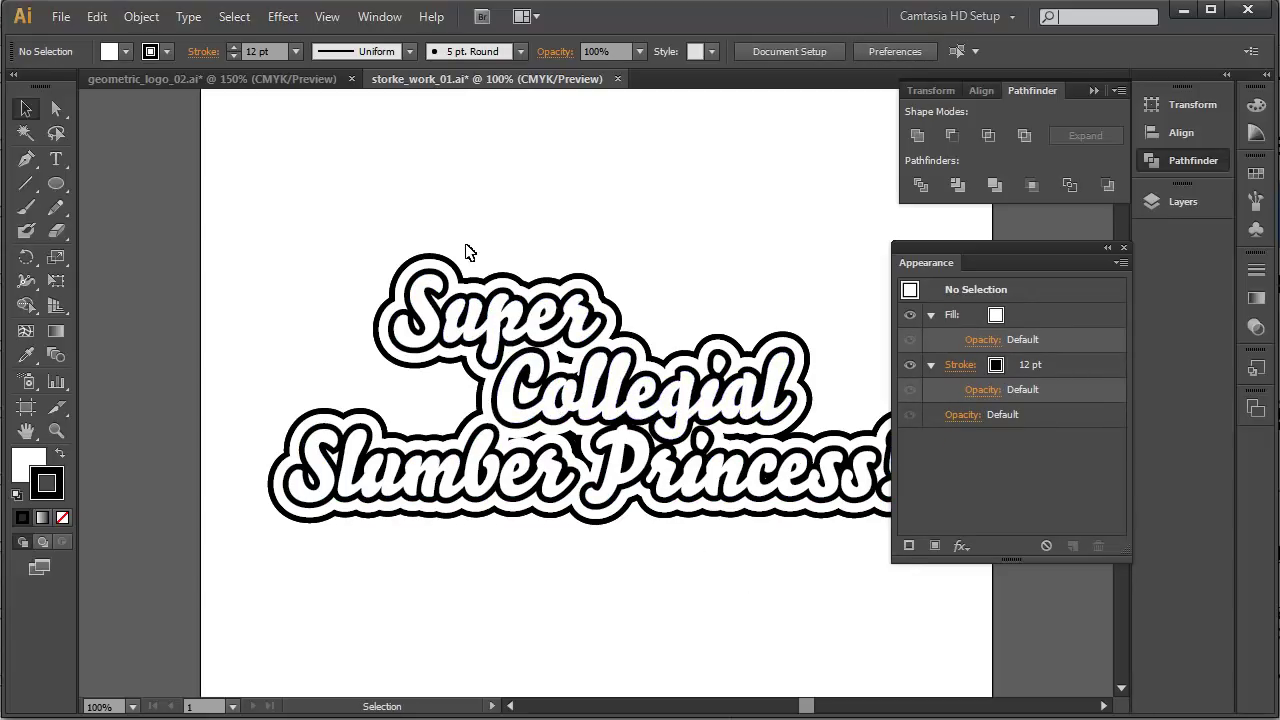
Change the lettering group's fill to the pink swatch
click(481, 333)
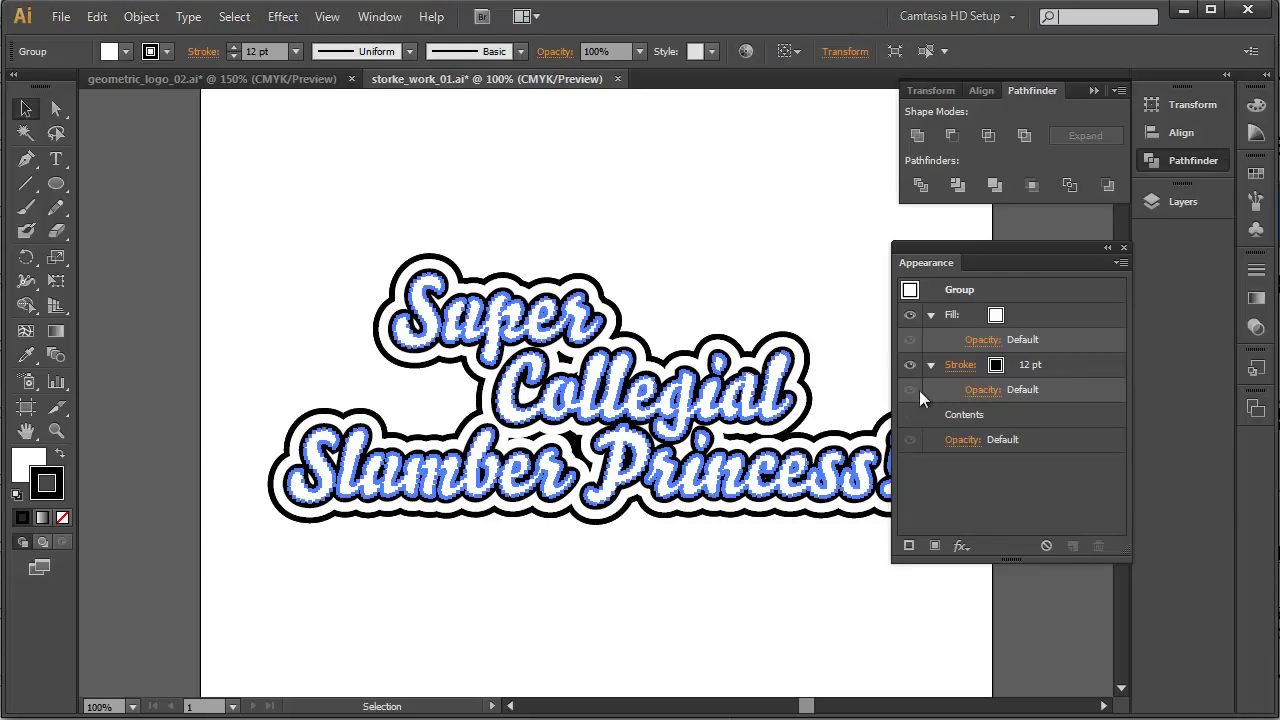
click(994, 316)
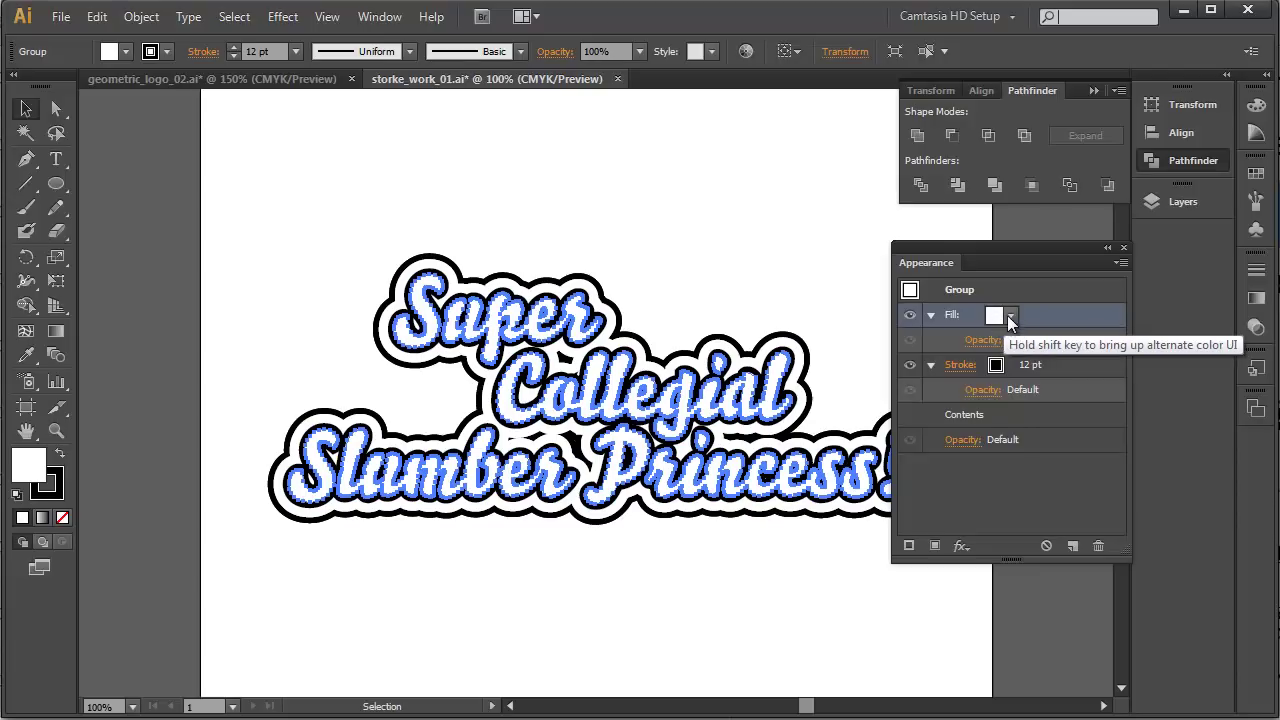
click(1011, 315)
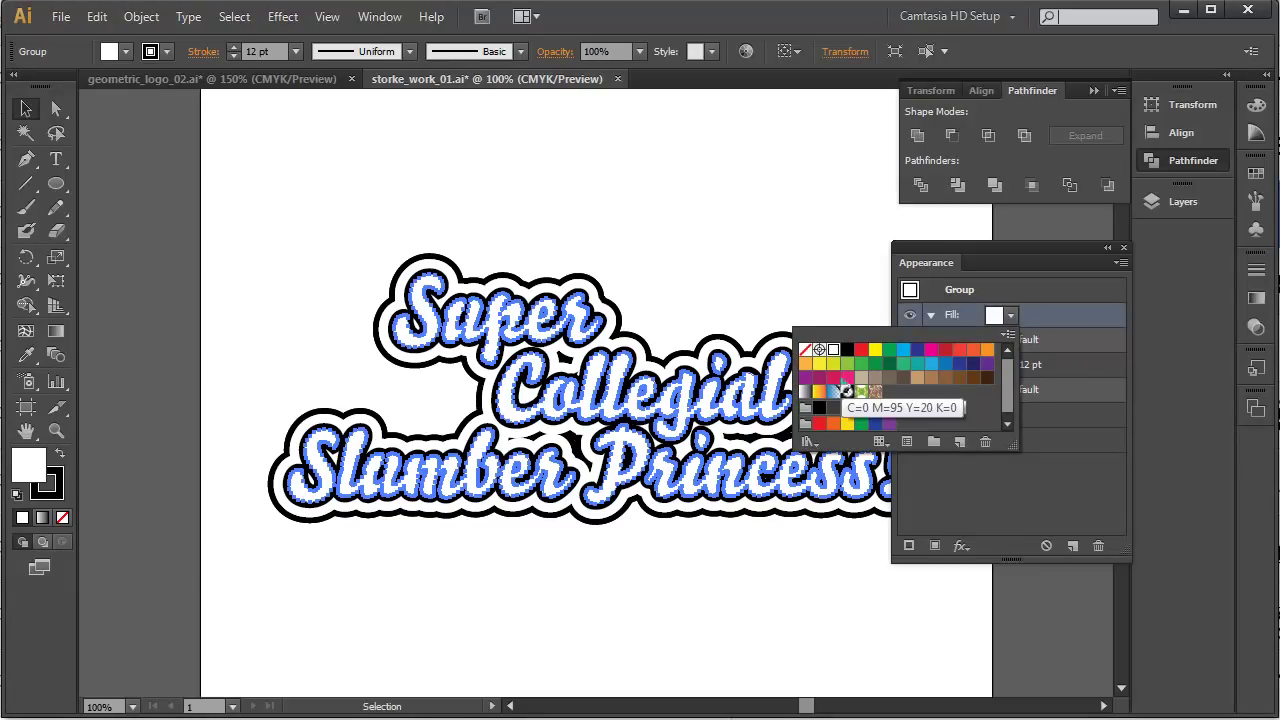
click(842, 377)
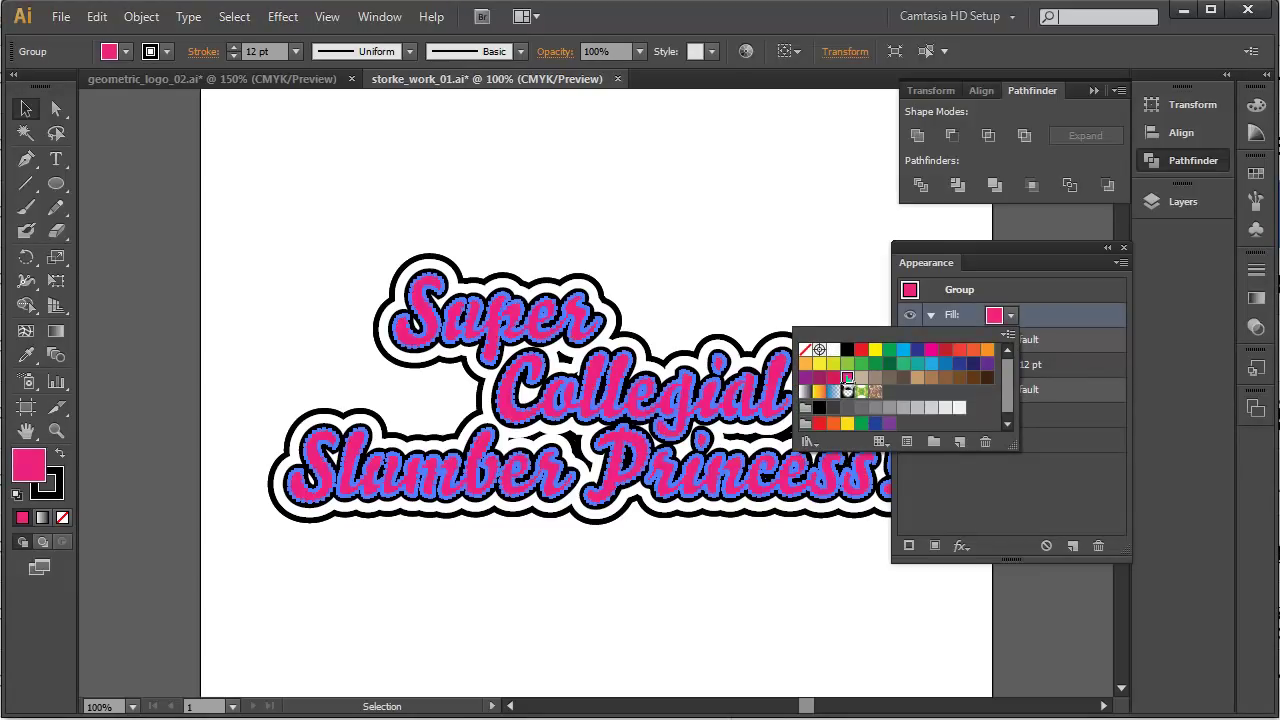
click(566, 597)
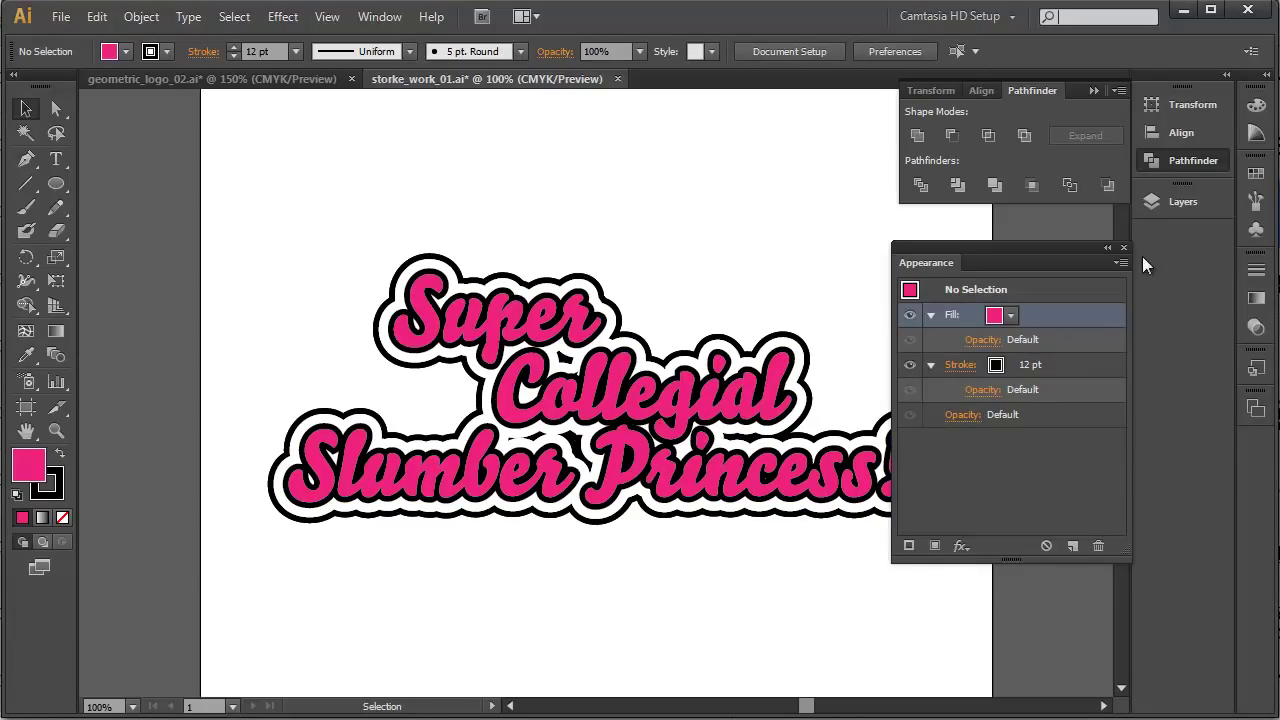
drag(334, 201, 360, 220)
Cut the pink lettering away and select the white cloud outline group
click(425, 295)
key(Delete)
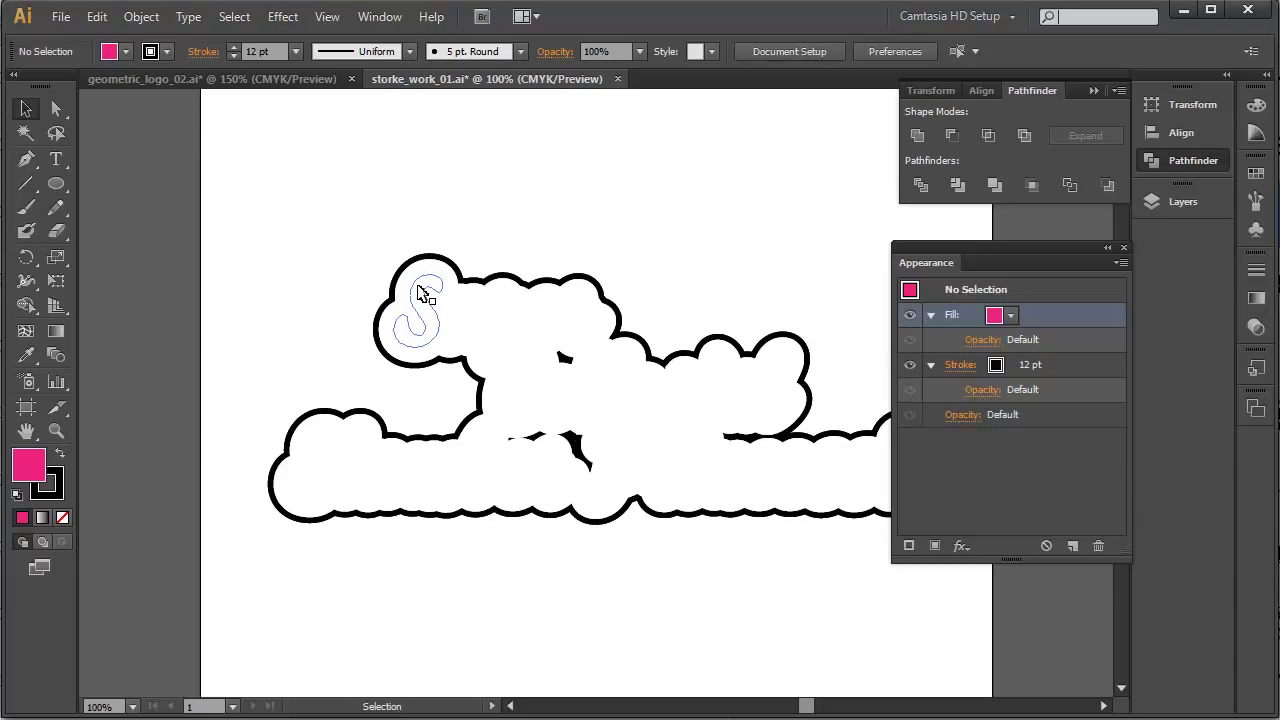
click(420, 287)
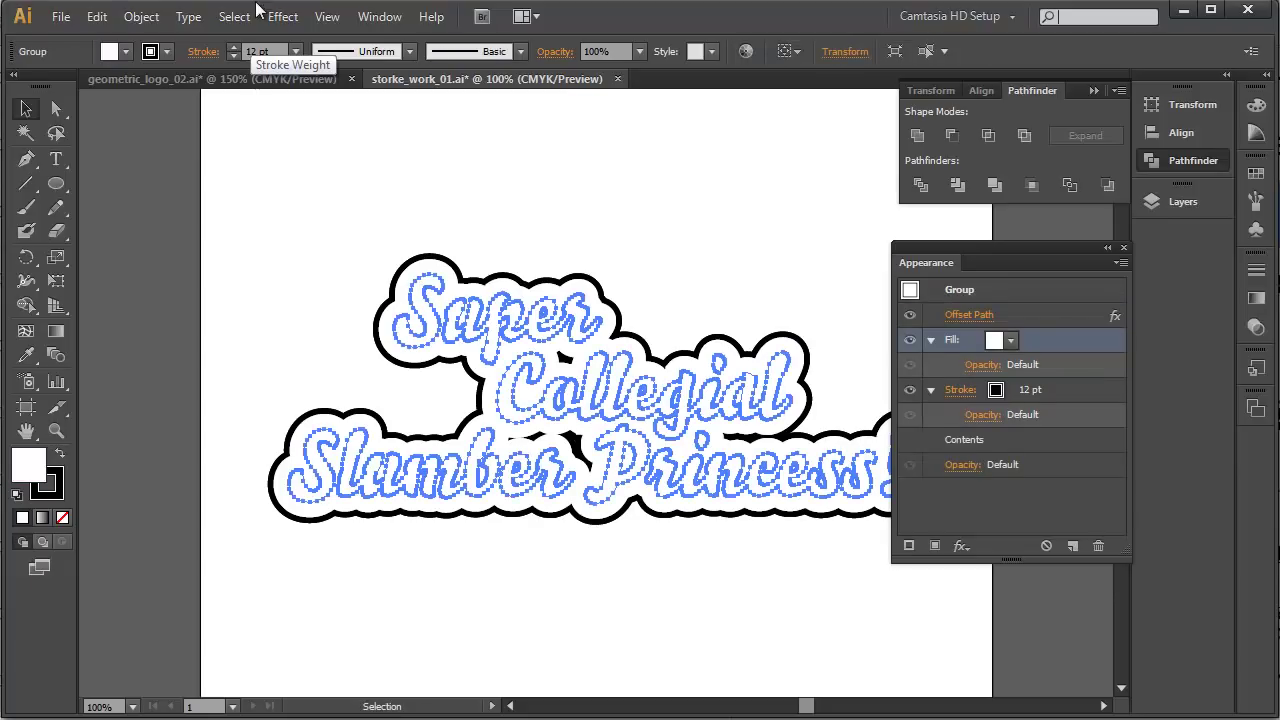
Apply a Multiply drop shadow at 75% opacity, 7 pt offsets and 5 pt blur
click(285, 18)
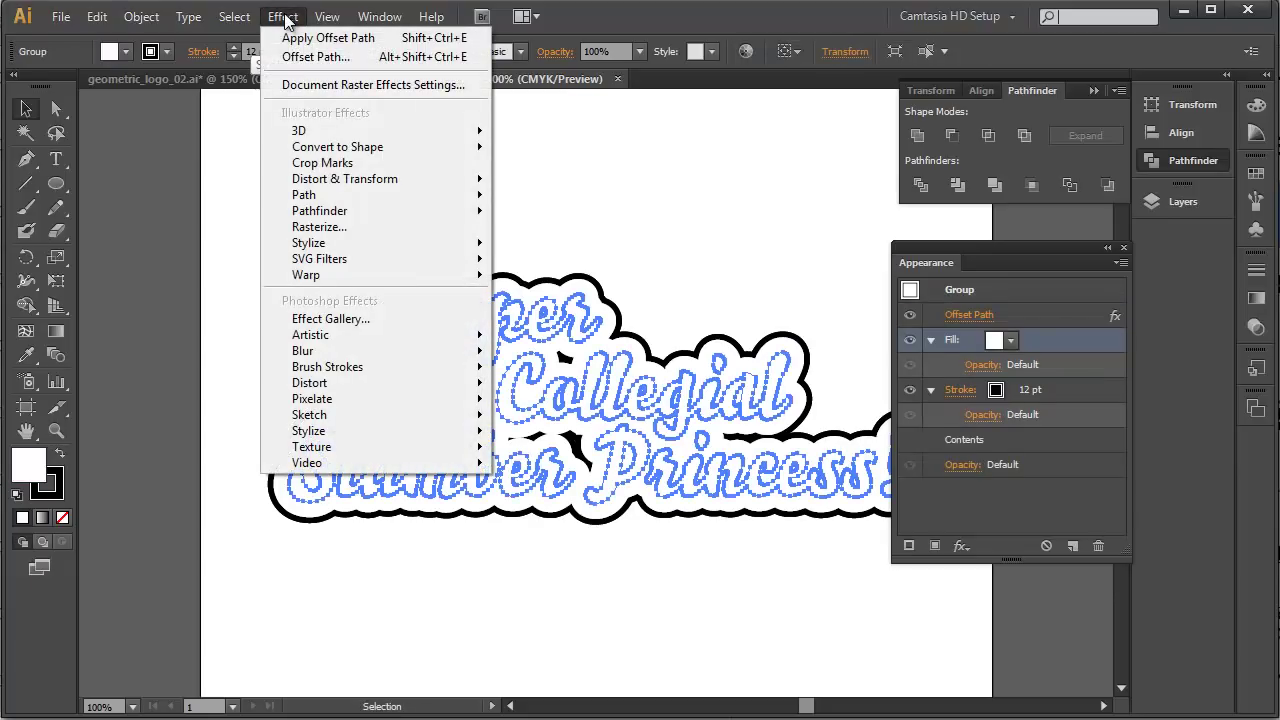
mouse_move(318, 250)
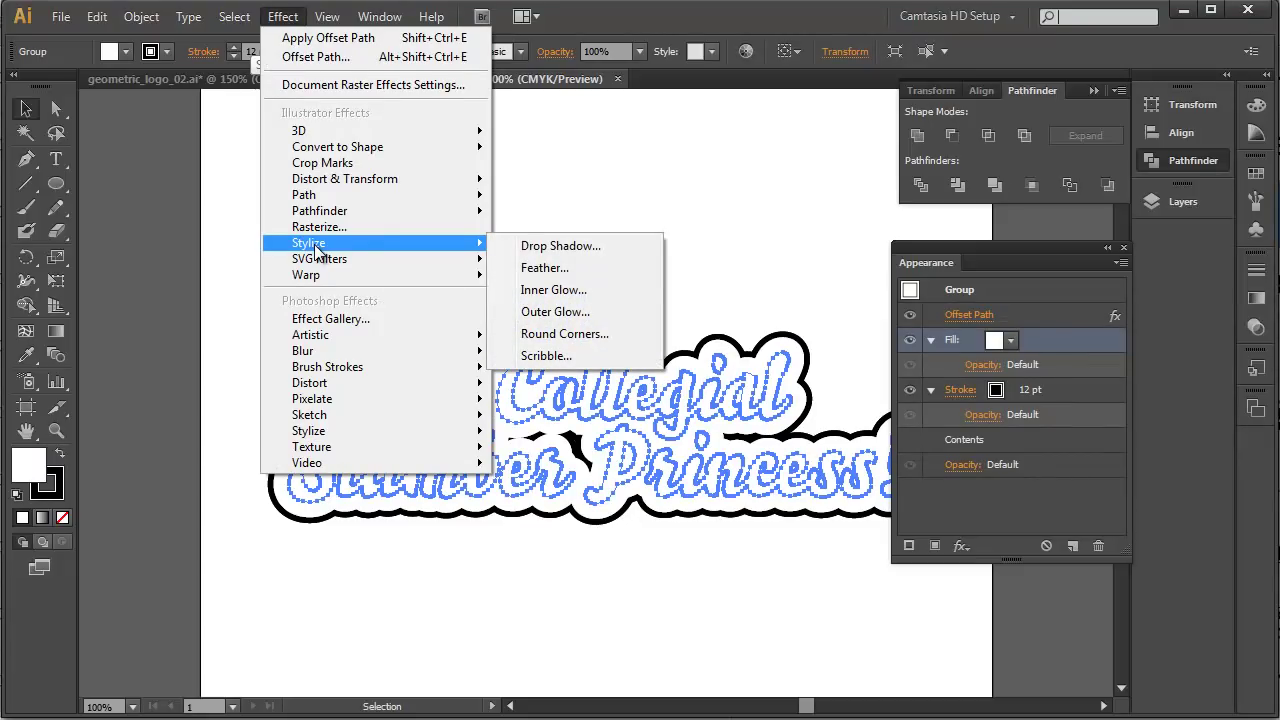
click(594, 250)
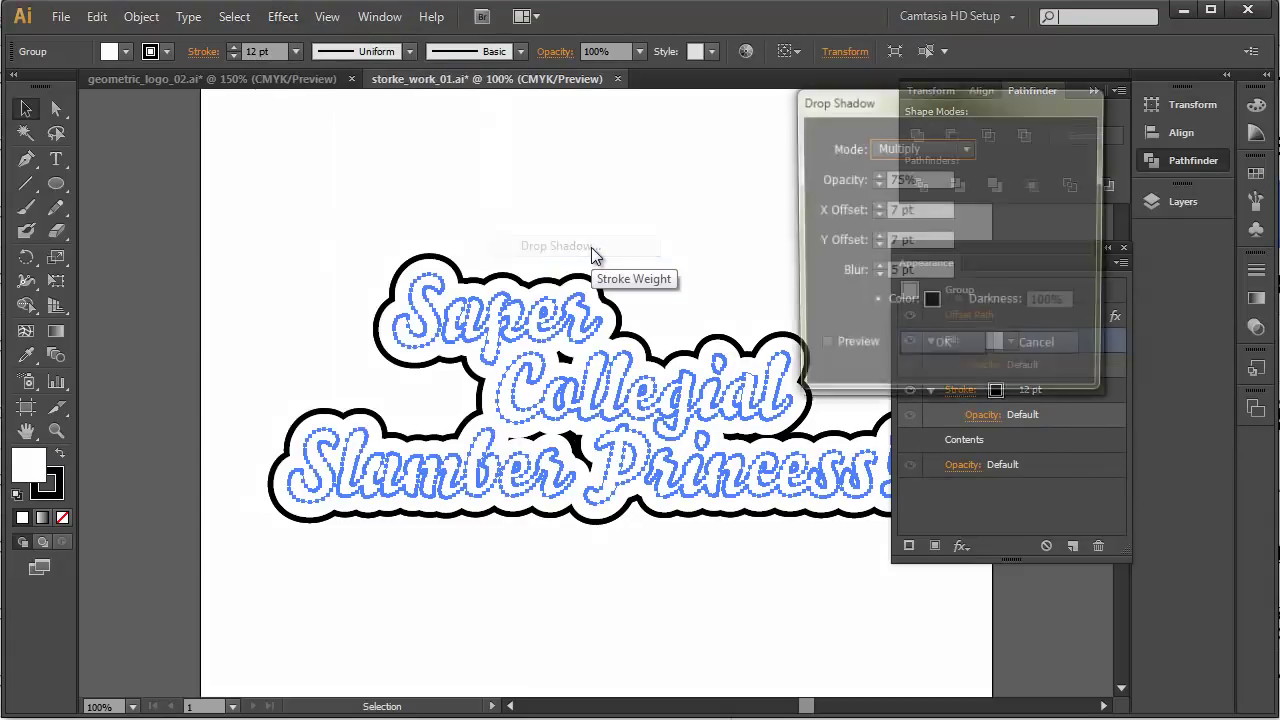
click(822, 348)
click(822, 348)
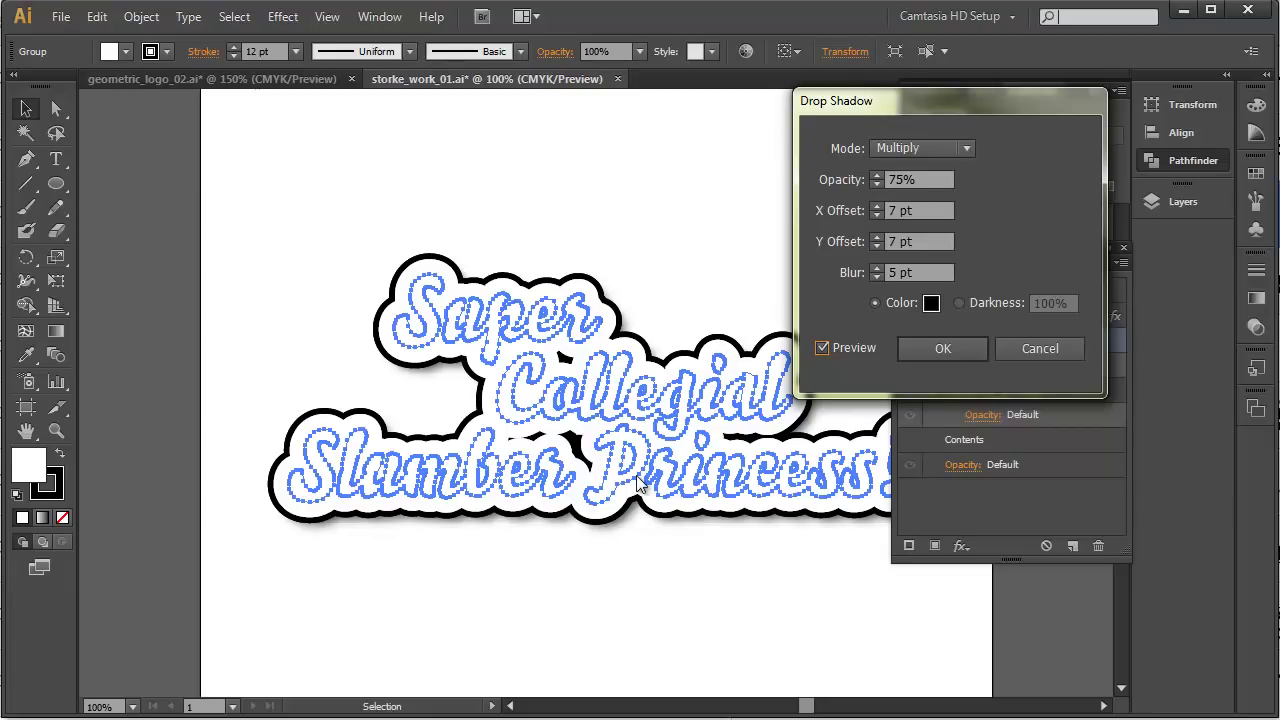
click(937, 350)
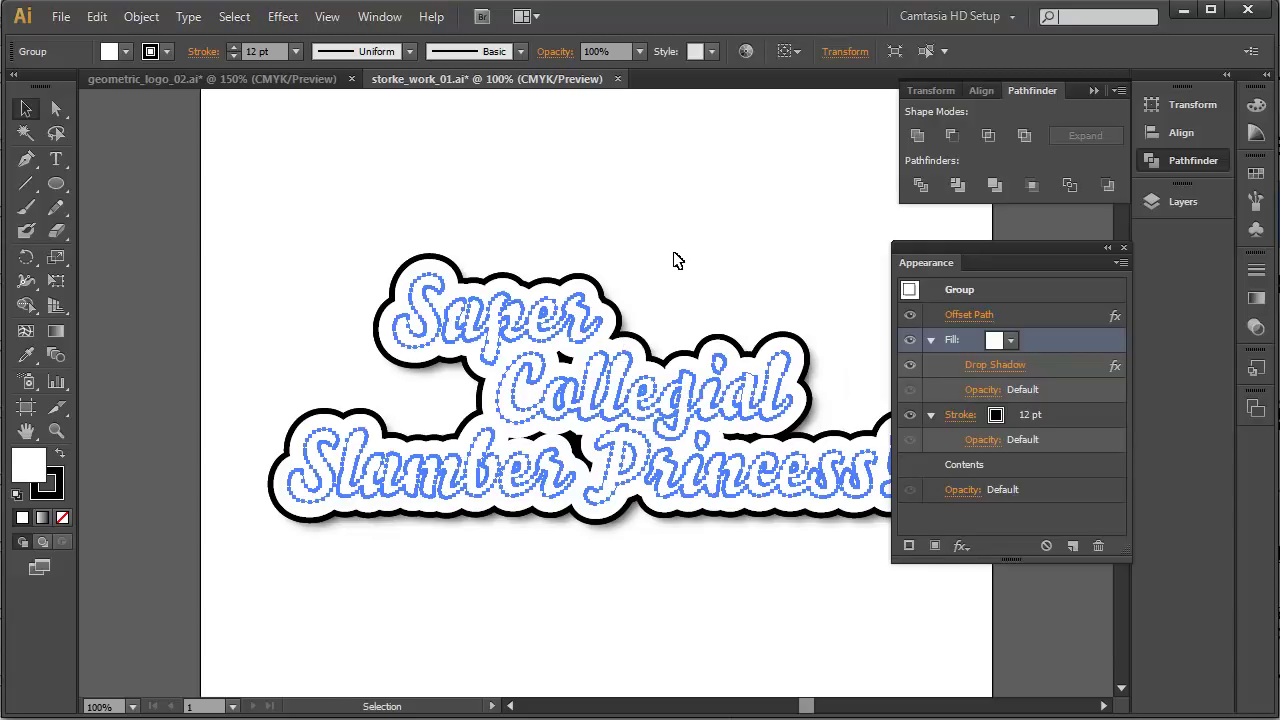
Restore the pink lettering, then rotate all the artwork about 12° counter-clockwise
key(ctrl+z)
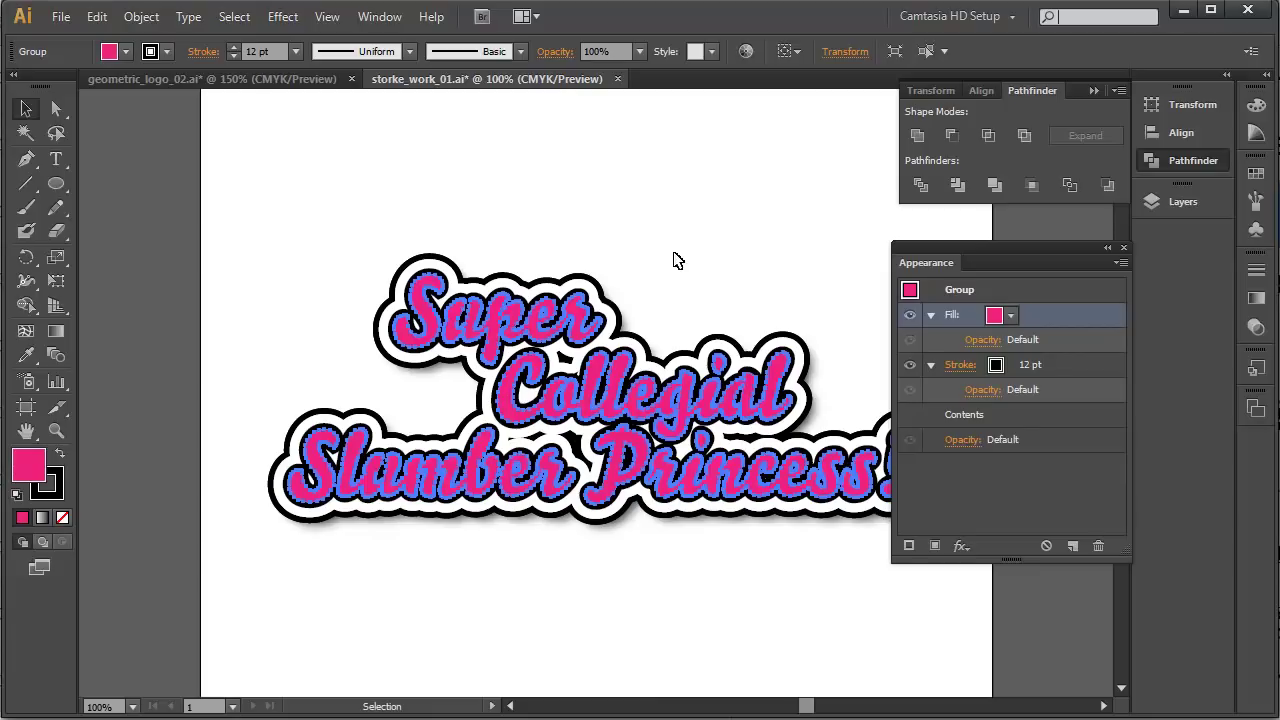
drag(476, 209, 704, 608)
key(e)
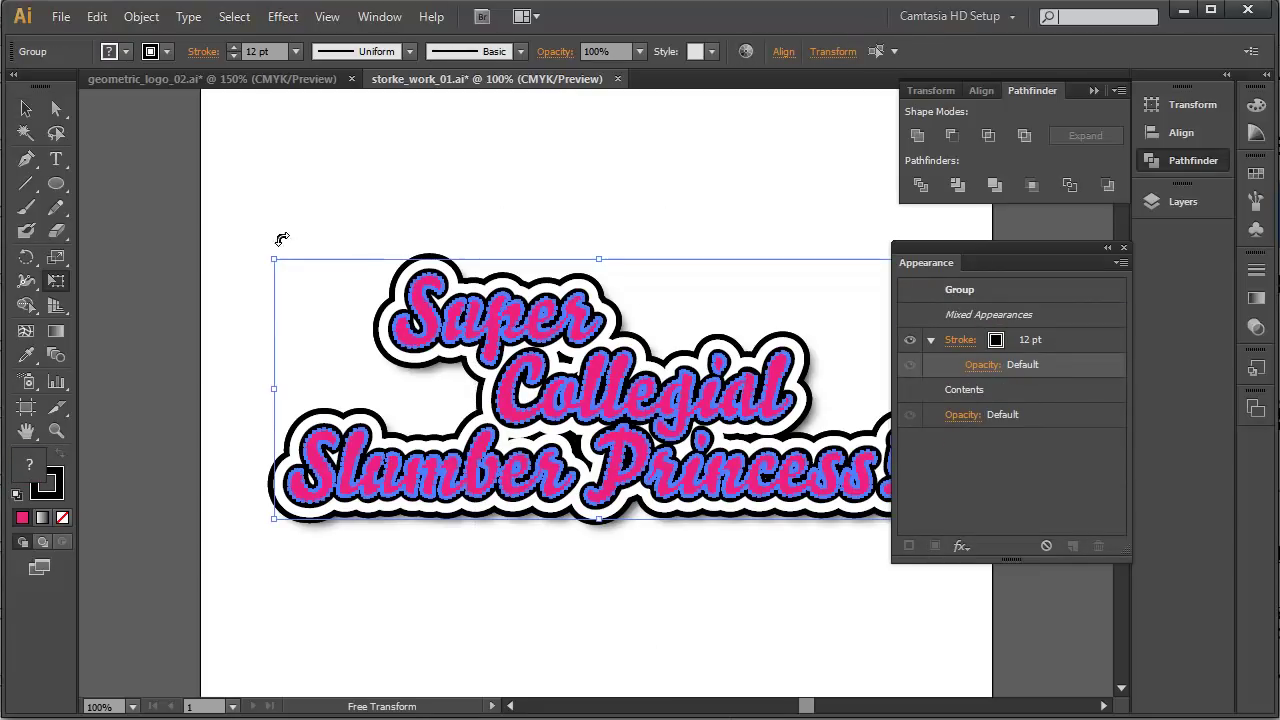
drag(240, 228, 199, 310)
key(v)
click(609, 243)
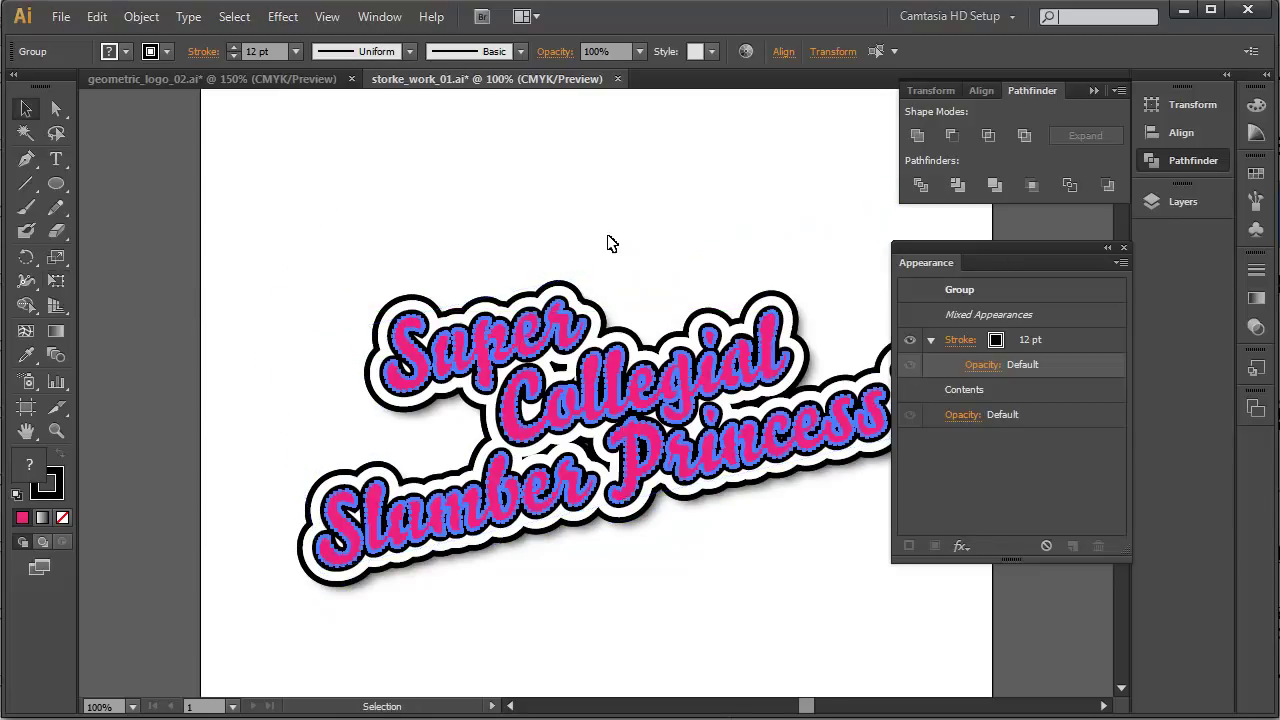